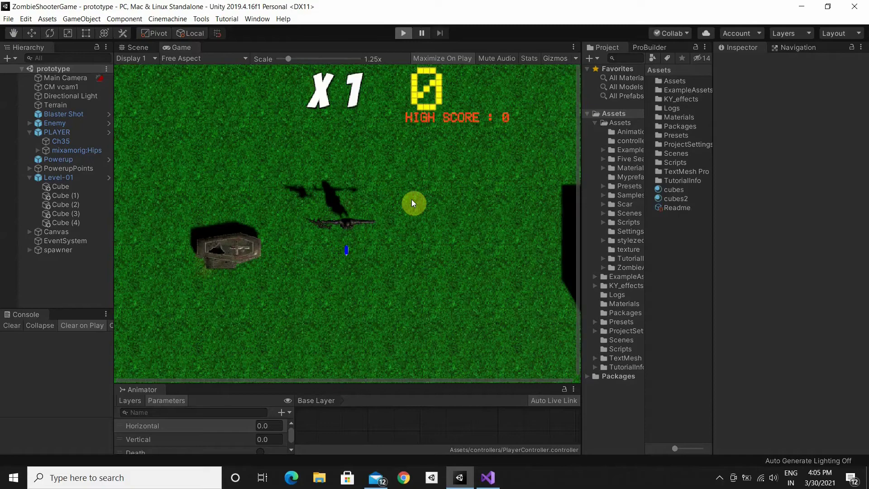
# Play-test the zombie shooter in a maximized Game view, moving and firing, then stop play mode
pyautogui.hotkey('shift', 'space')
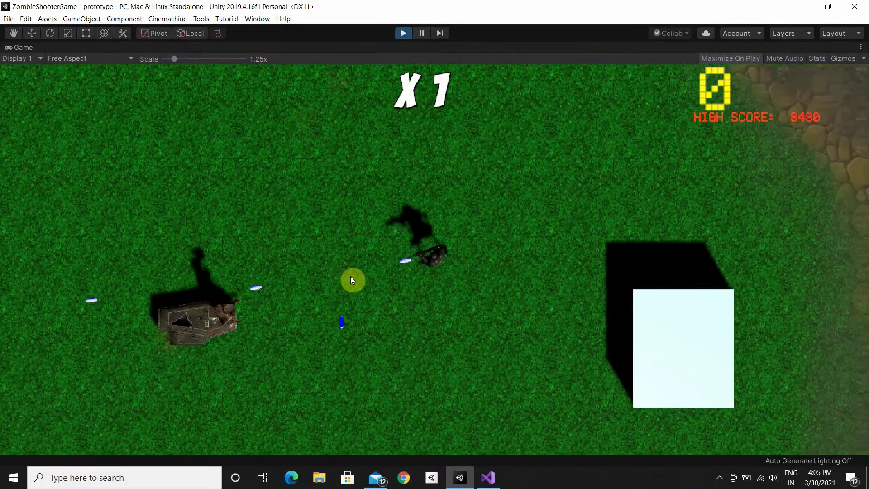
pyautogui.moveTo(351, 276)
pyautogui.mouseDown()
pyautogui.moveTo(291, 303)
pyautogui.moveTo(417, 427)
pyautogui.moveTo(321, 340)
pyautogui.moveTo(194, 353)
pyautogui.moveTo(523, 347)
pyautogui.moveTo(319, 195)
pyautogui.moveTo(448, 265)
pyautogui.mouseUp()
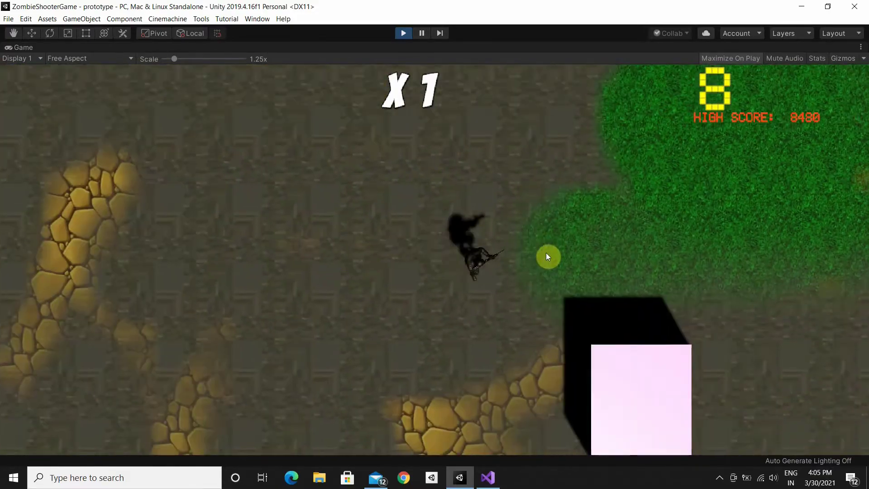
pyautogui.moveTo(448, 265)
pyautogui.mouseDown()
pyautogui.moveTo(603, 264)
pyautogui.moveTo(327, 362)
pyautogui.moveTo(285, 199)
pyautogui.moveTo(310, 338)
pyautogui.moveTo(491, 398)
pyautogui.moveTo(553, 300)
pyautogui.moveTo(572, 297)
pyautogui.moveTo(438, 372)
pyautogui.moveTo(376, 310)
pyautogui.moveTo(449, 297)
pyautogui.moveTo(351, 237)
pyautogui.moveTo(570, 235)
pyautogui.moveTo(488, 206)
pyautogui.moveTo(446, 175)
pyautogui.moveTo(382, 176)
pyautogui.moveTo(465, 136)
pyautogui.moveTo(240, 229)
pyautogui.moveTo(683, 271)
pyautogui.moveTo(535, 281)
pyautogui.moveTo(397, 240)
pyautogui.moveTo(421, 219)
pyautogui.moveTo(365, 245)
pyautogui.moveTo(444, 316)
pyautogui.mouseUp()
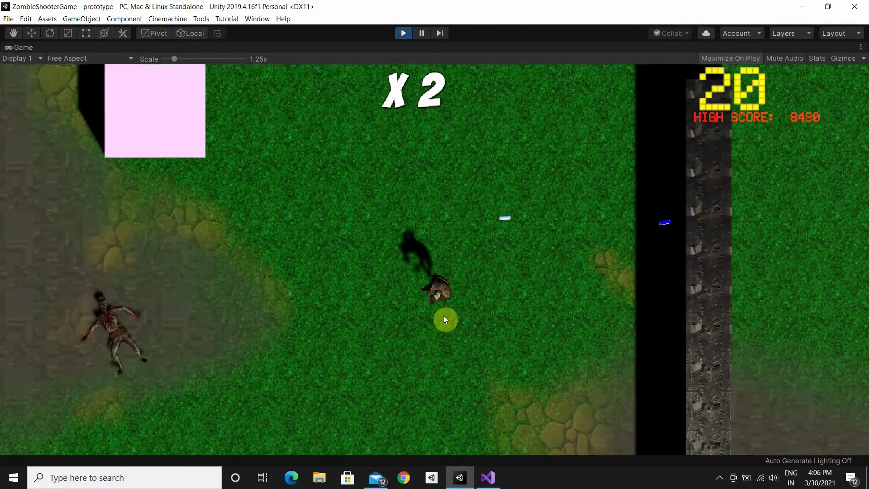
pyautogui.hotkey('ctrl', 'p')
pyautogui.click(142, 47)
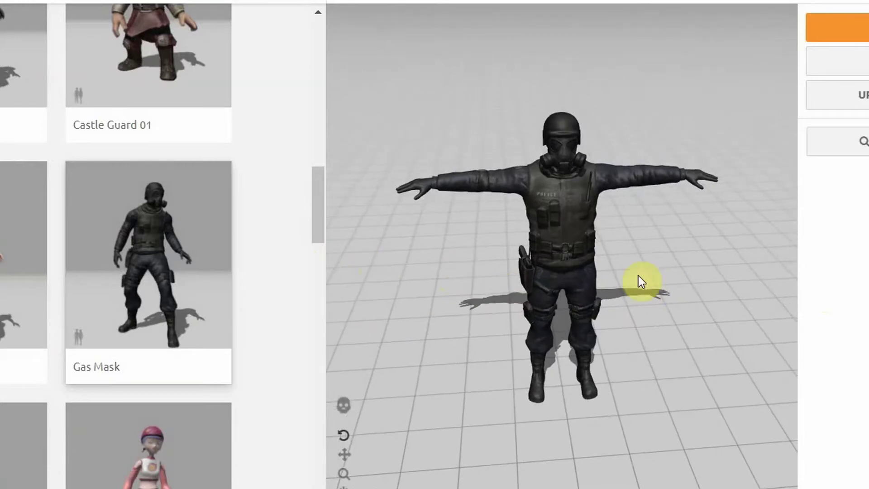
# Scroll up the Package Manager list to bring ProBuilder into view
pyautogui.scroll(2, 638, 275)
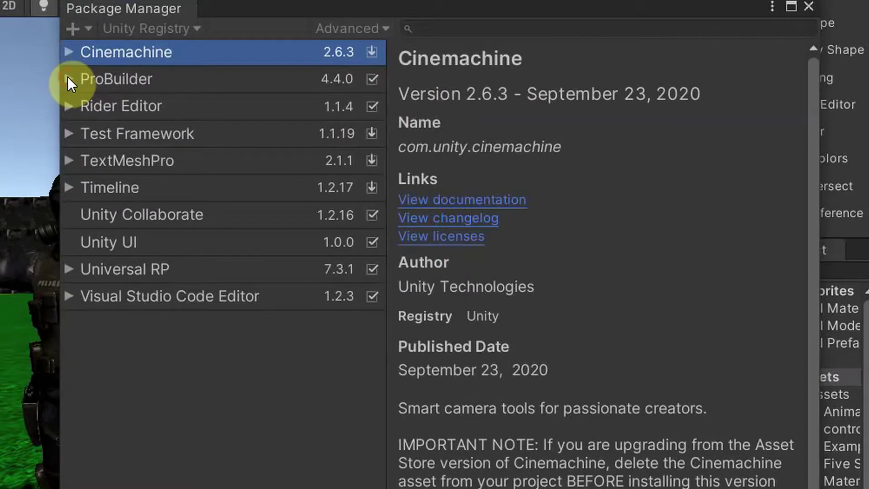
# Expand the ProBuilder and Cinemachine entries to show their available versions
pyautogui.click(68, 78)
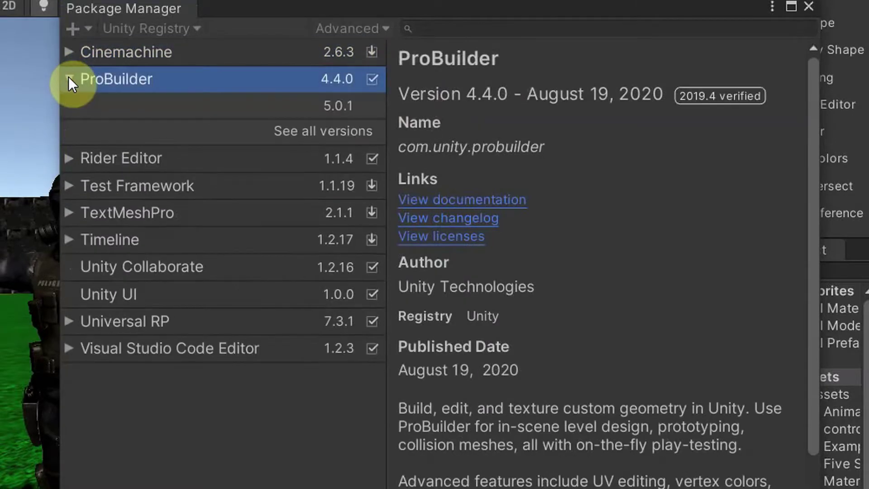
pyautogui.click(7, 30)
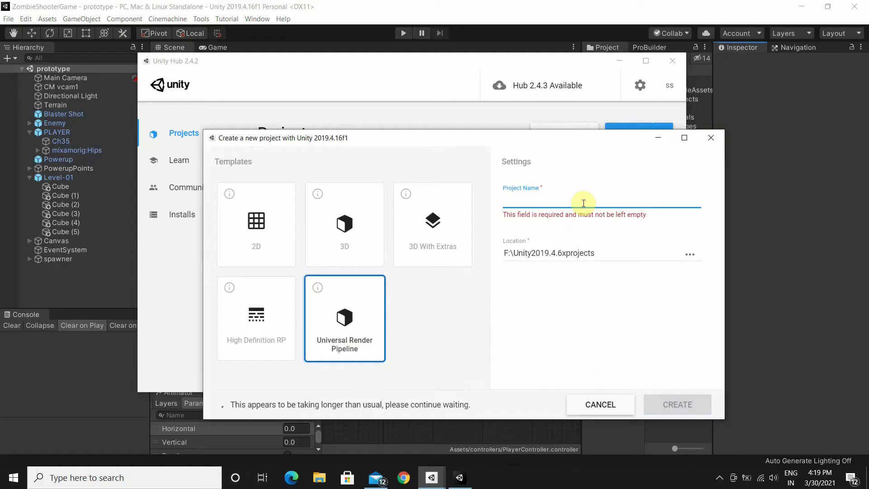
# Name the project 3dInfinityShooter, confirm the F:\Unity2019.4.6xprojects location, and create it
pyautogui.write('3d')
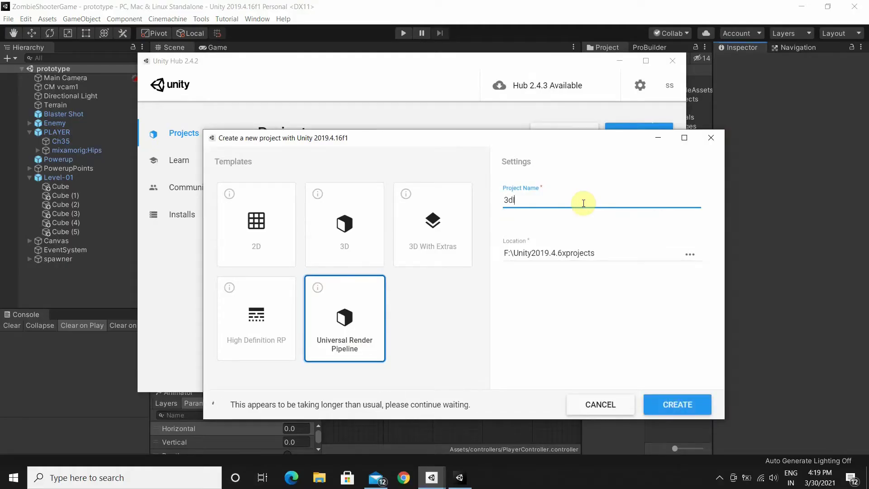
pyautogui.write('InfinityShooter')
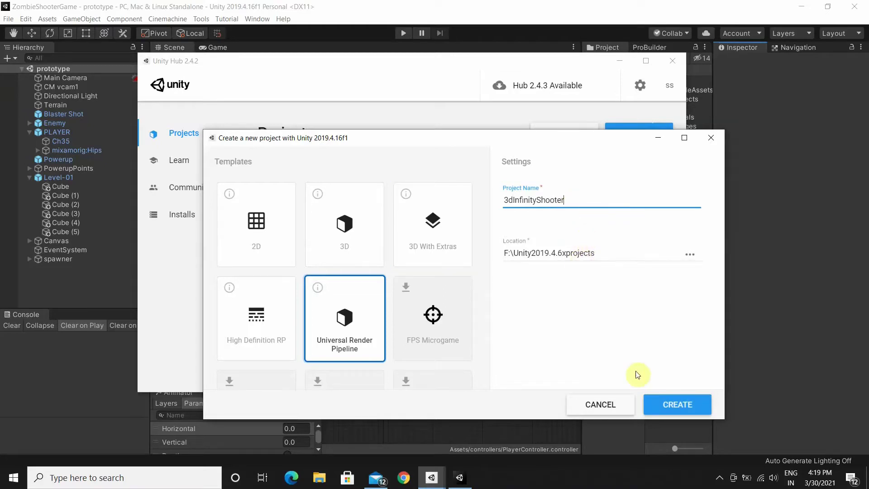
pyautogui.click(690, 254)
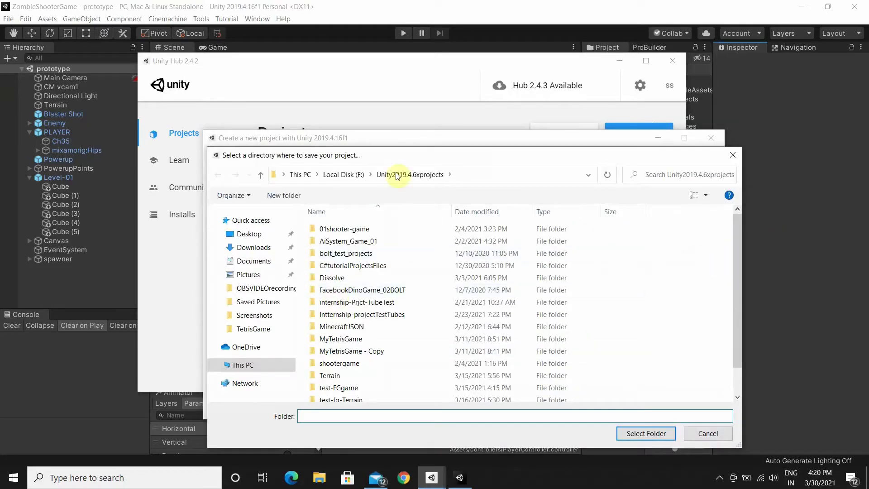
pyautogui.click(733, 155)
pyautogui.click(669, 403)
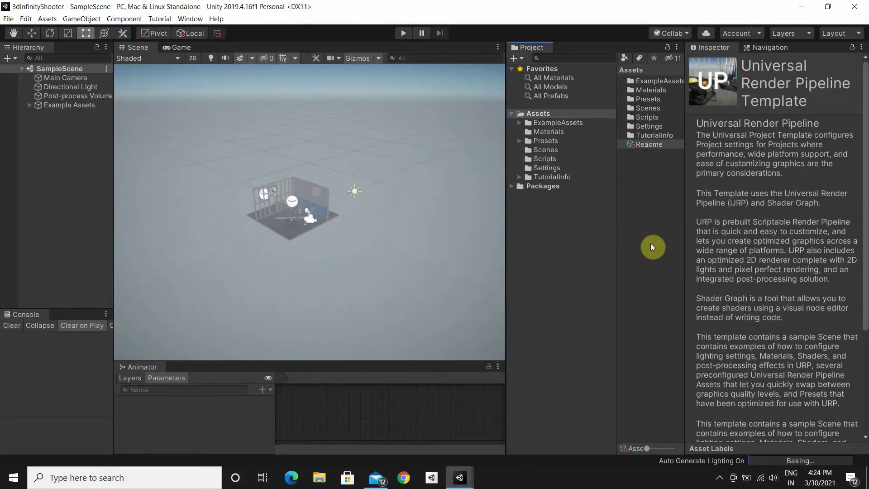
# Widen the Scene view and open the Assets/Scenes folder
pyautogui.click(638, 187)
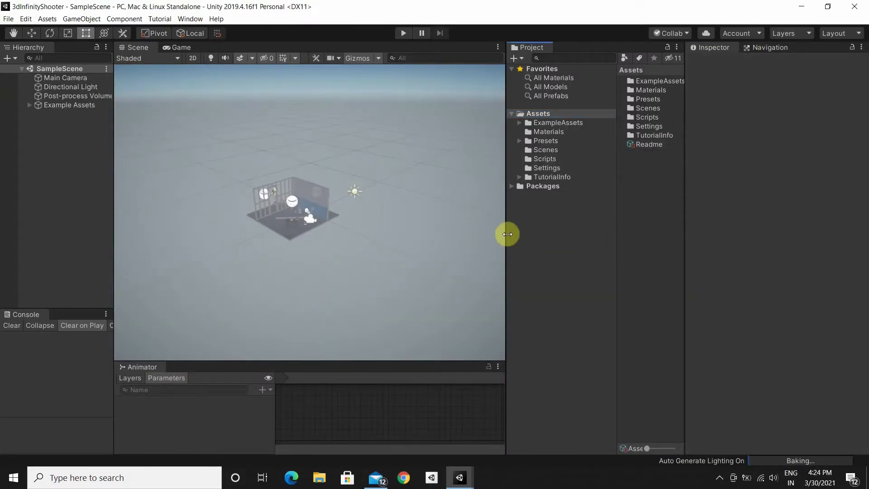
pyautogui.moveTo(508, 234); pyautogui.dragTo(581, 231)
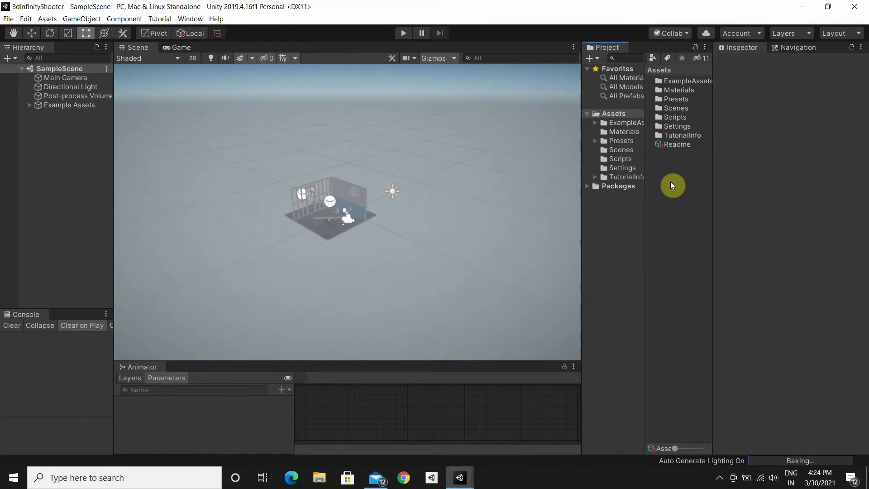
pyautogui.doubleClick(671, 110)
# Create a new scene named infinityshooter in Scenes and open it
pyautogui.rightClick(669, 135)
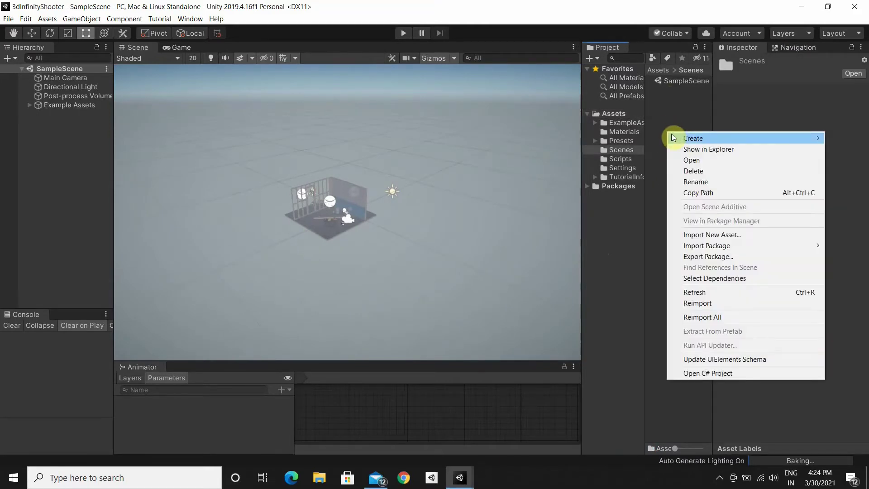
pyautogui.moveTo(677, 135)
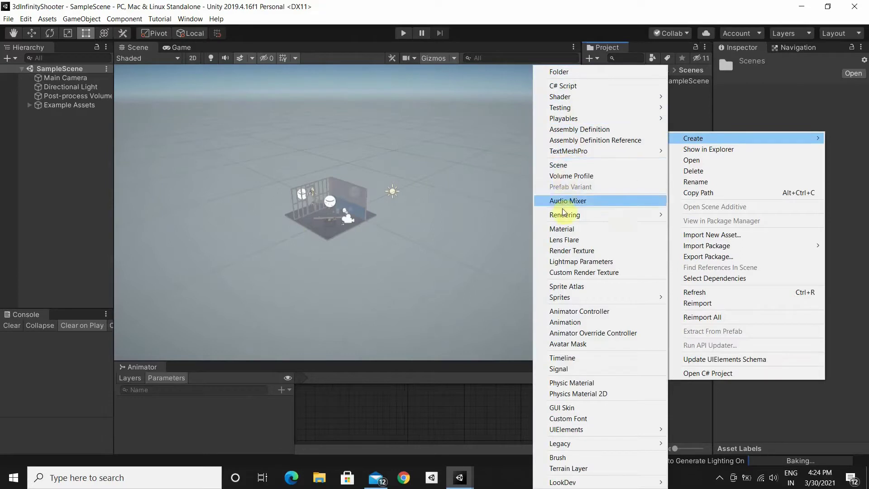
pyautogui.click(570, 168)
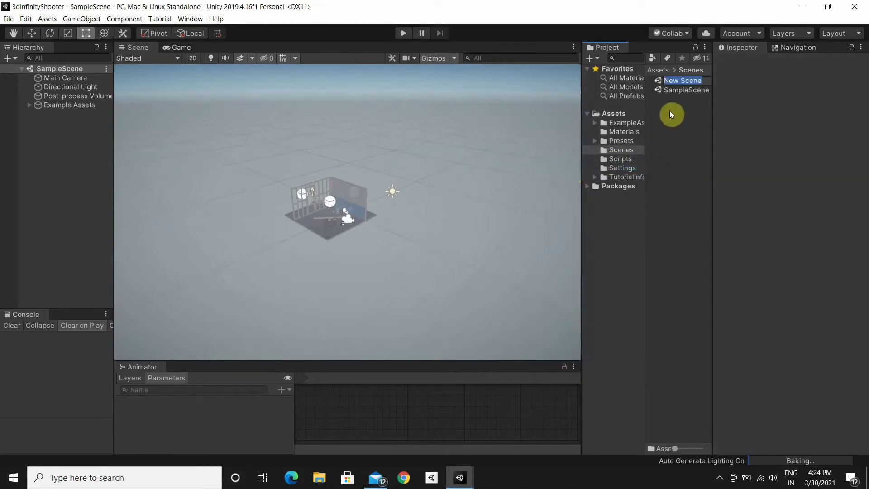
pyautogui.press('BackSpace')
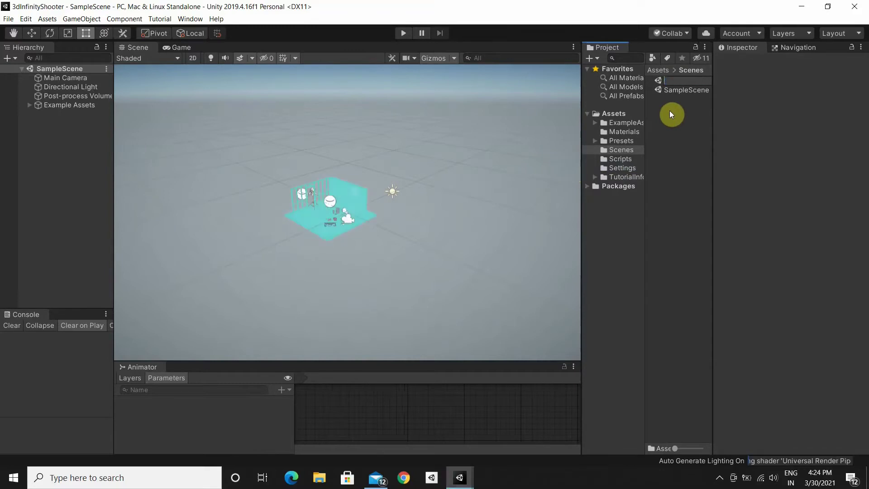
pyautogui.write('infinit')
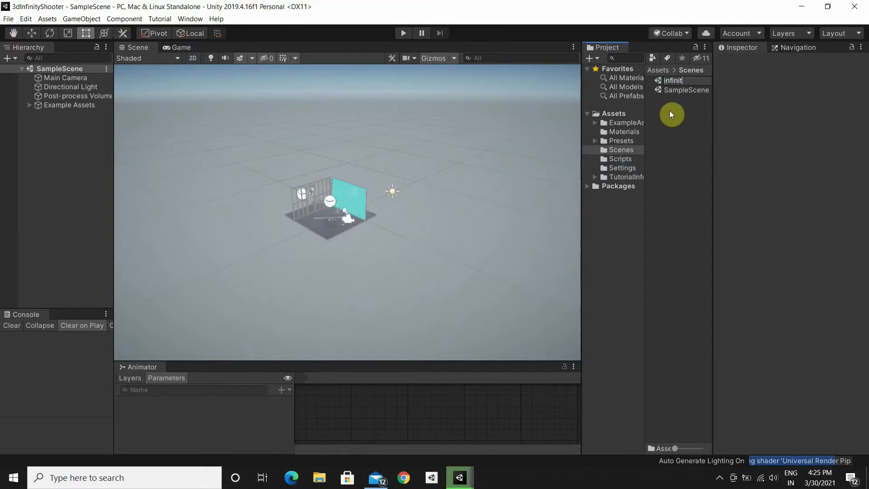
pyautogui.write('yshooter')
pyautogui.press('Return')
pyautogui.doubleClick(676, 80)
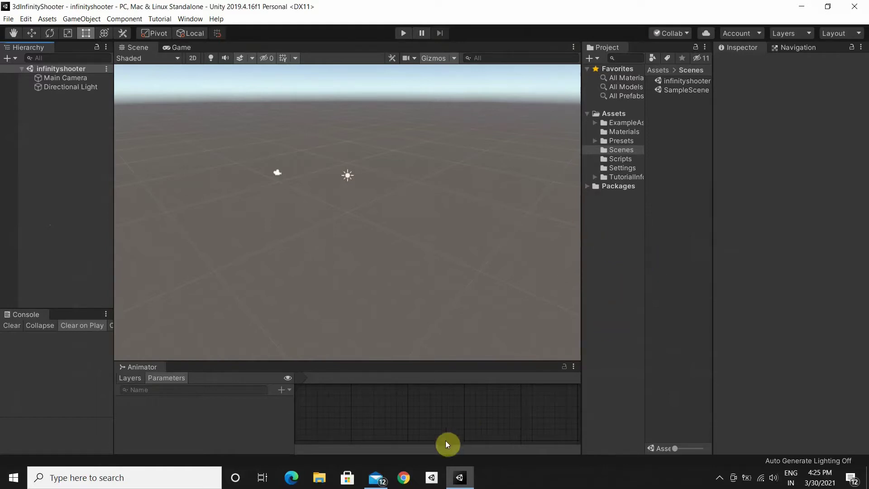
# Load the Mixamo website in the web browser
pyautogui.click(404, 478)
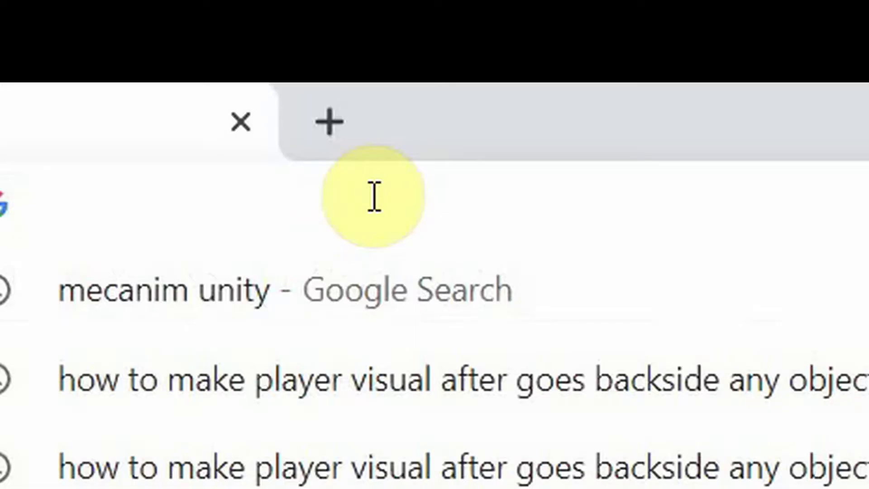
pyautogui.write('mixa')
pyautogui.press('Return')
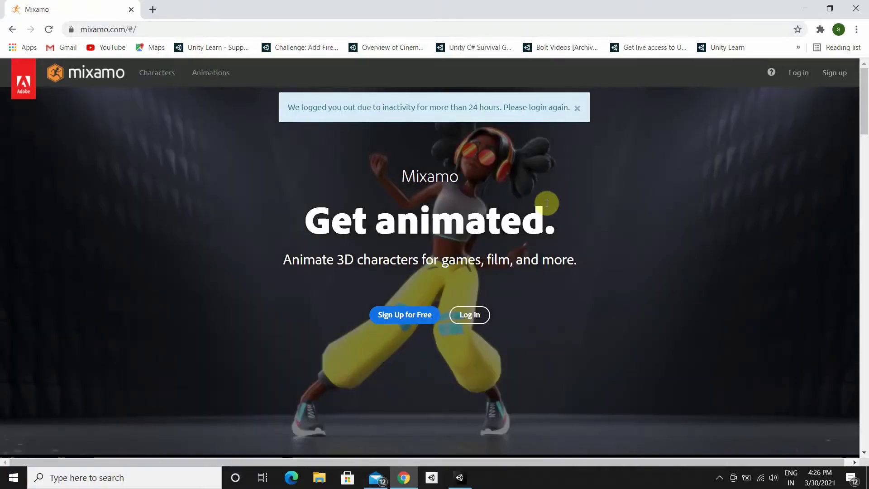
# Log in to Mixamo and browse page 2 of the Characters library to Gas Mask
pyautogui.click(477, 314)
pyautogui.scroll(-3, 254, 354)
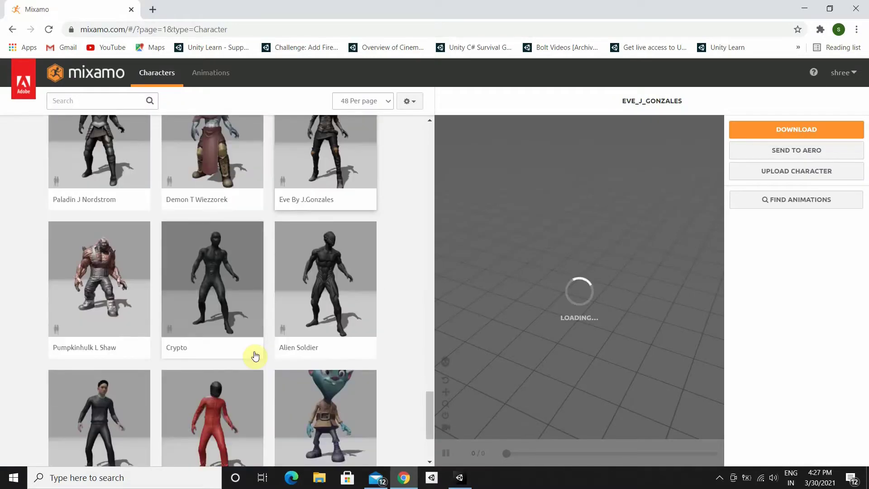
pyautogui.scroll(-3, 255, 355)
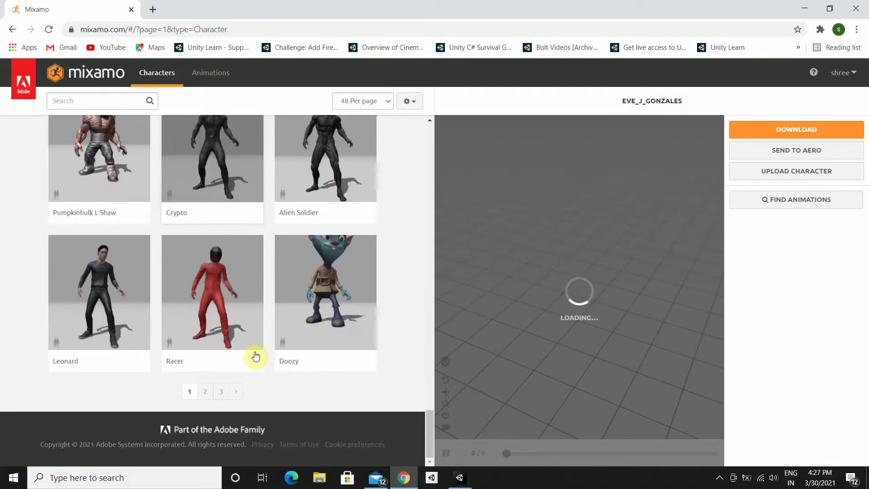
pyautogui.click(205, 396)
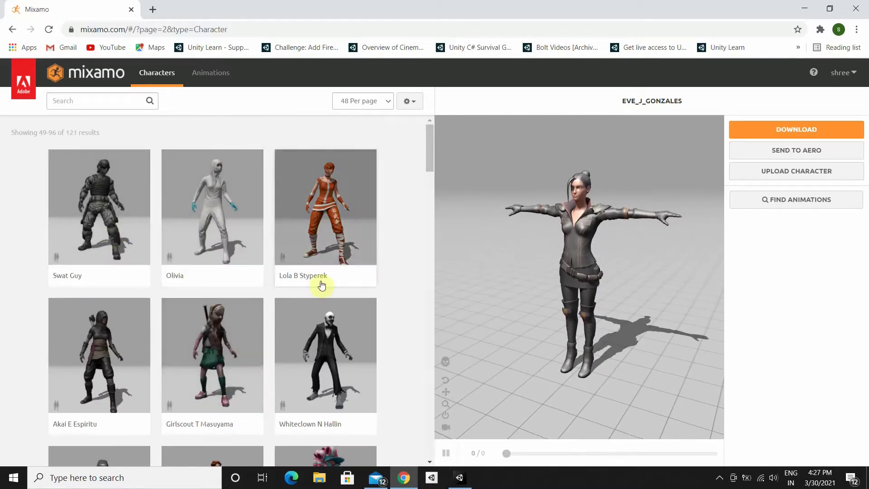
pyautogui.scroll(-20, 272, 348)
pyautogui.scroll(10, 291, 379)
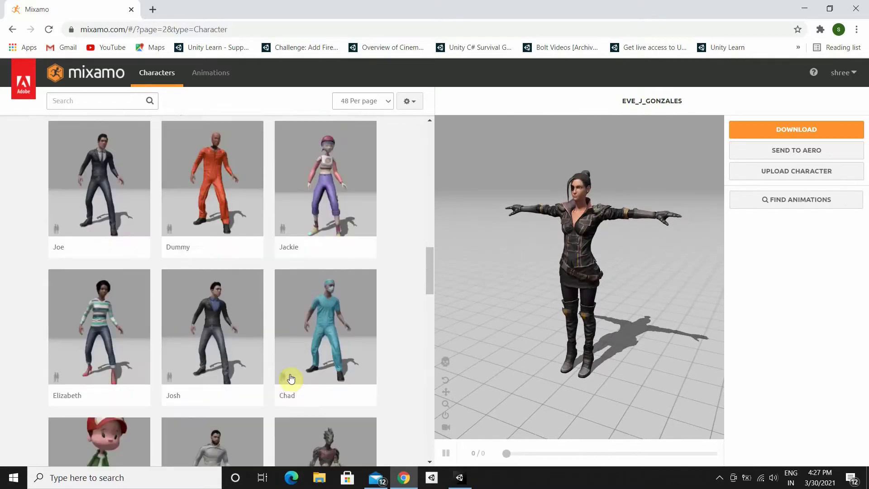
pyautogui.scroll(4, 287, 377)
pyautogui.scroll(-3, 287, 376)
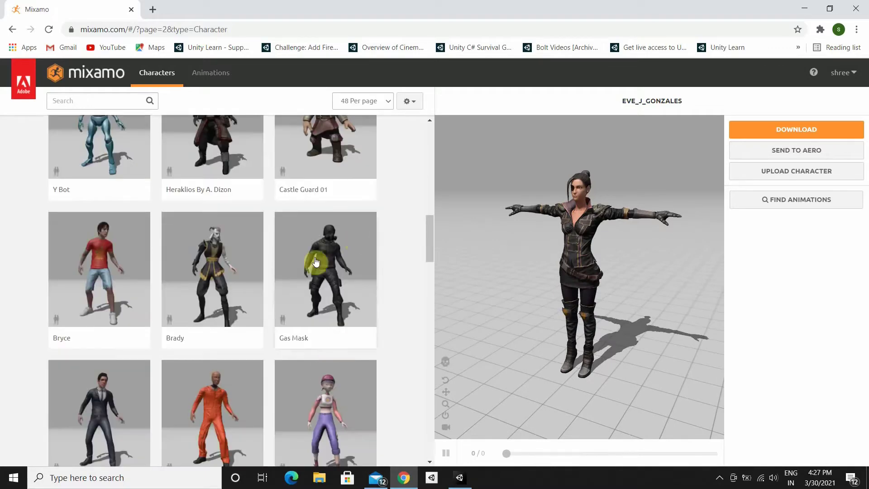
# Switch the viewer to the Gas Mask character and orbit around it
pyautogui.click(340, 260)
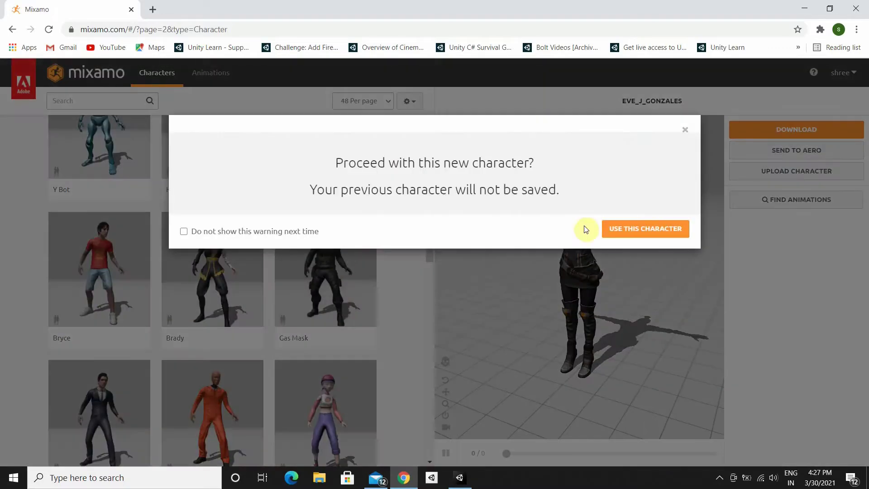
pyautogui.click(620, 231)
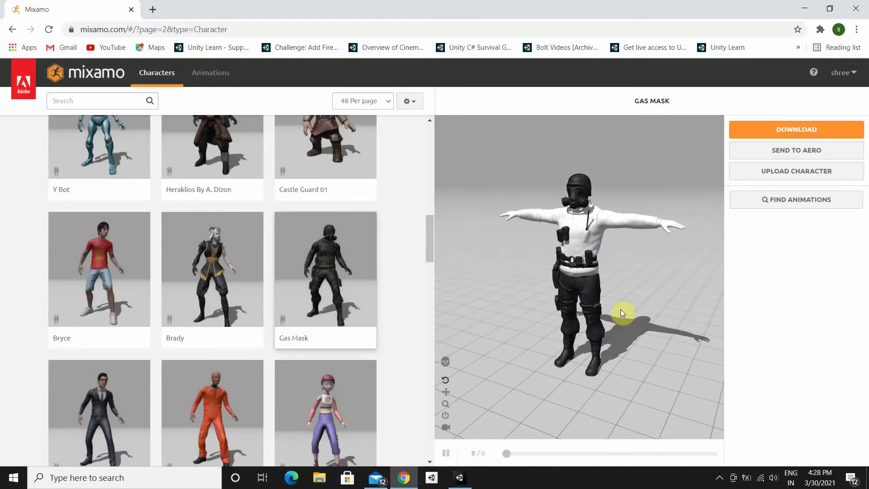
pyautogui.moveTo(537, 279)
pyautogui.mouseDown()
pyautogui.moveTo(441, 265)
pyautogui.moveTo(644, 286)
pyautogui.moveTo(637, 285)
pyautogui.mouseUp()
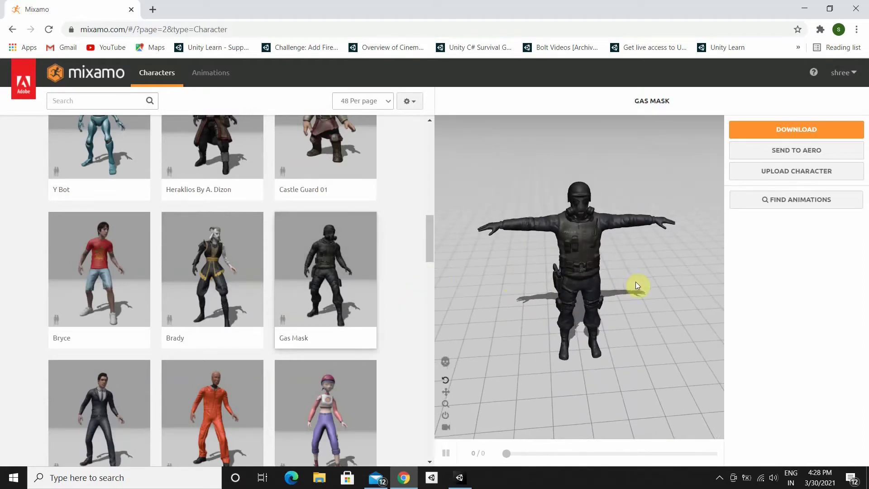
# Download Gas Mask as FBX for Unity (.fbx) in T-pose
pyautogui.click(804, 131)
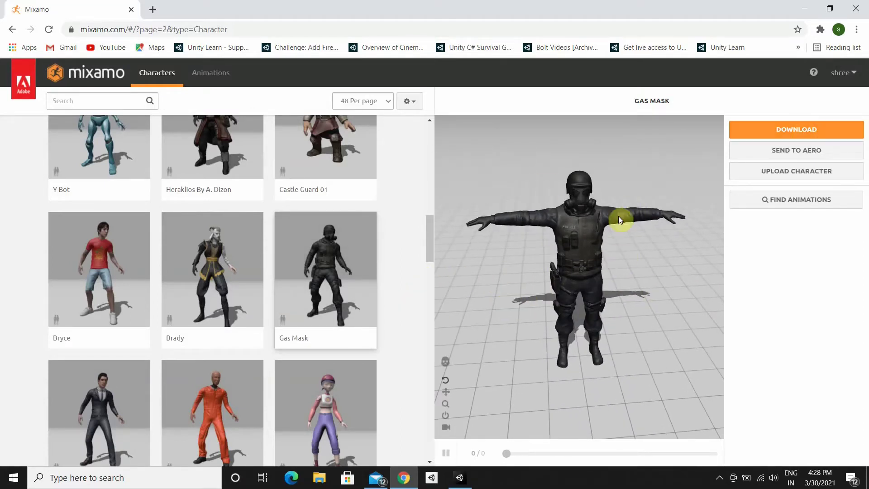
pyautogui.click(806, 130)
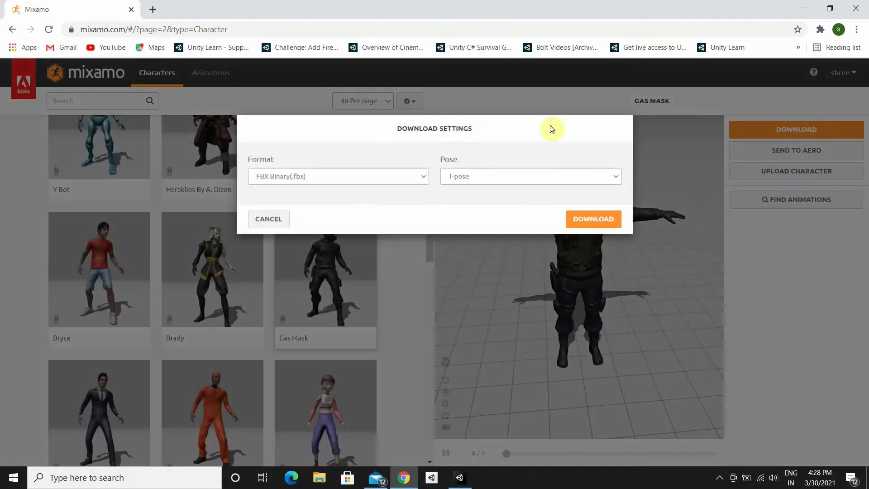
pyautogui.click(413, 175)
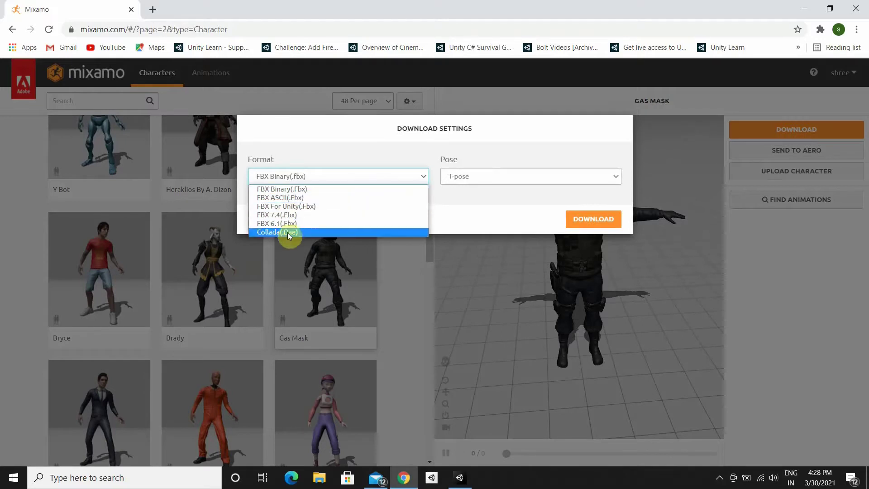
pyautogui.click(300, 207)
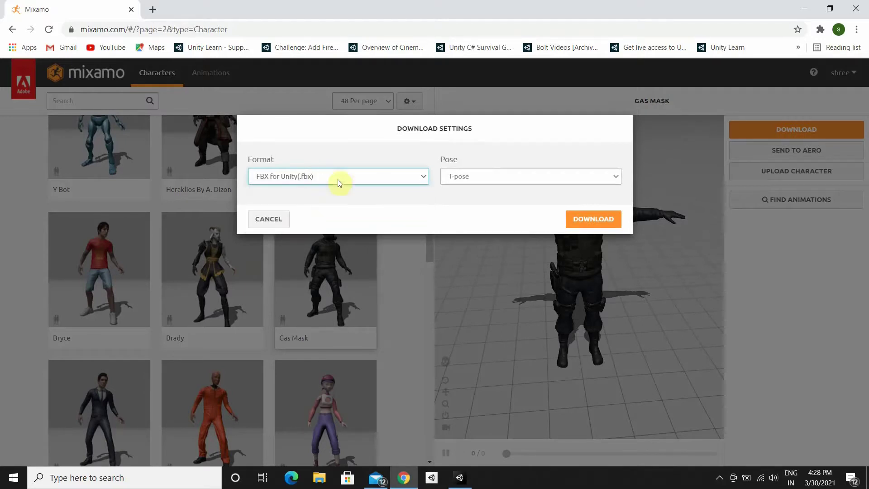
pyautogui.click(560, 178)
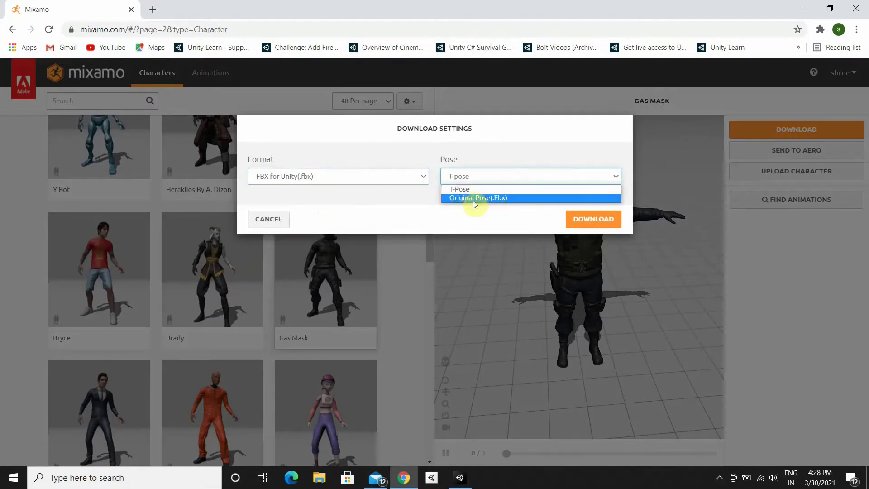
pyautogui.click(547, 183)
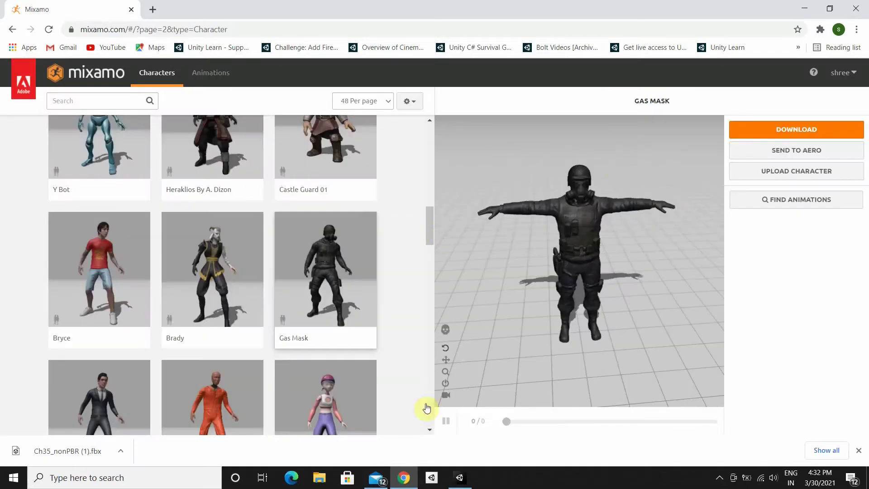
pyautogui.click(211, 72)
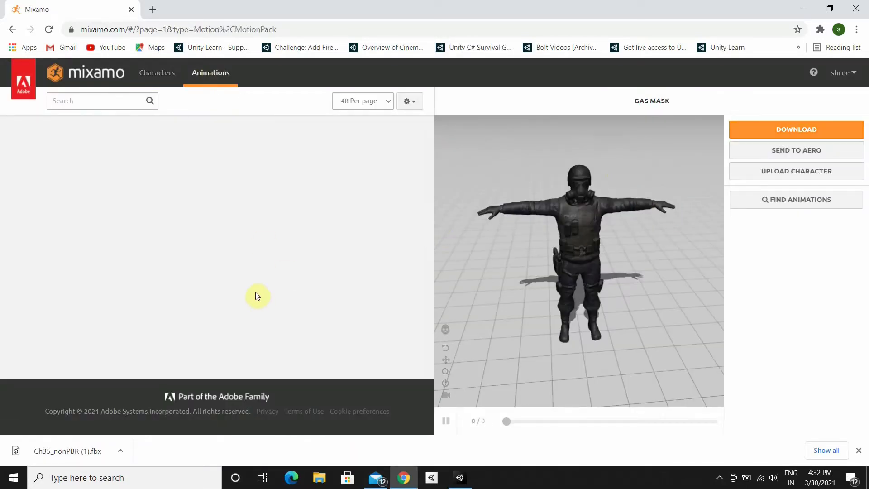
# Scroll the animations grid and apply the Strafing animation to Gas Mask
pyautogui.scroll(-2, 239, 319)
pyautogui.scroll(-4, 248, 334)
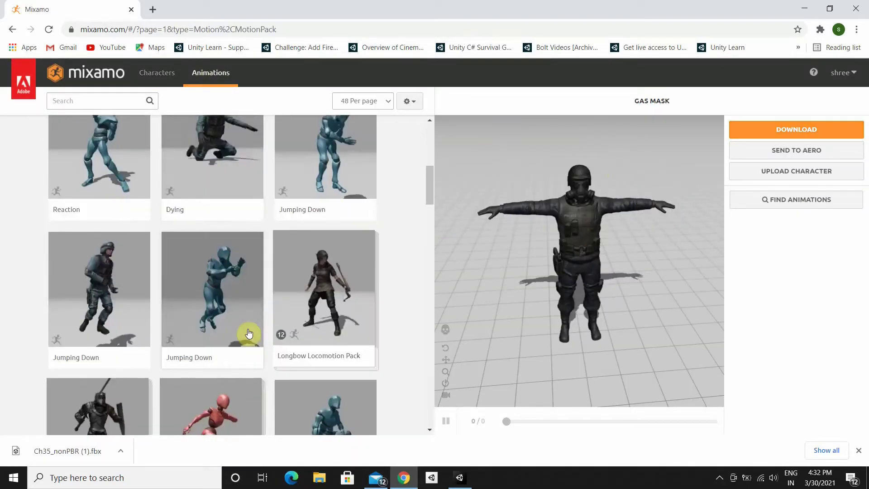
pyautogui.scroll(-4, 249, 333)
pyautogui.scroll(-5, 304, 229)
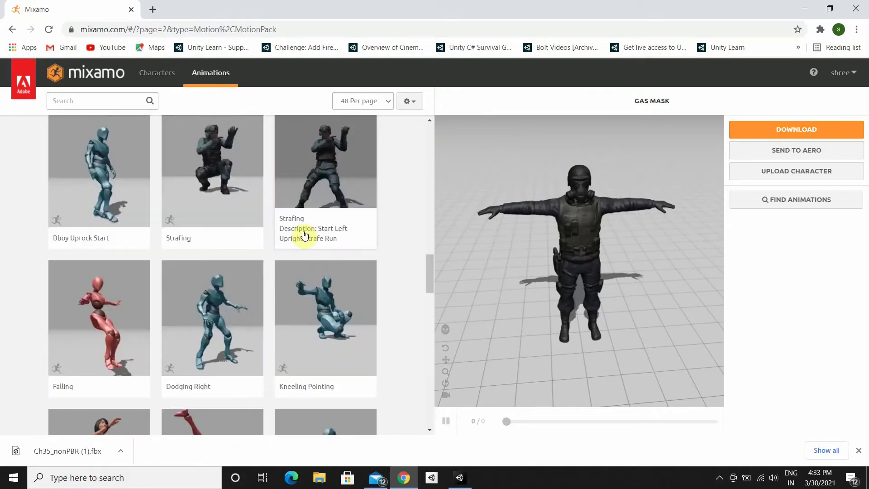
pyautogui.click(304, 233)
pyautogui.scroll(-2, 278, 250)
pyautogui.scroll(-7, 277, 250)
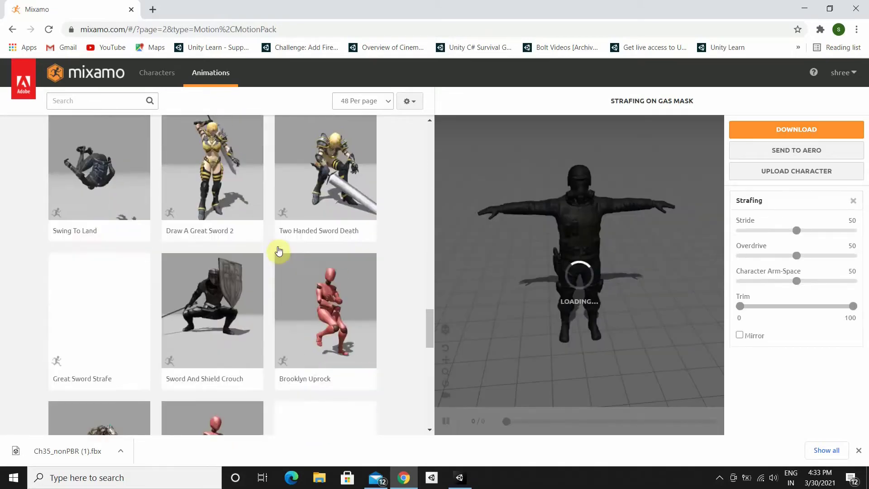
pyautogui.scroll(-2, 278, 250)
pyautogui.scroll(-1, 279, 249)
pyautogui.scroll(-6, 155, 136)
pyautogui.scroll(7, 229, 229)
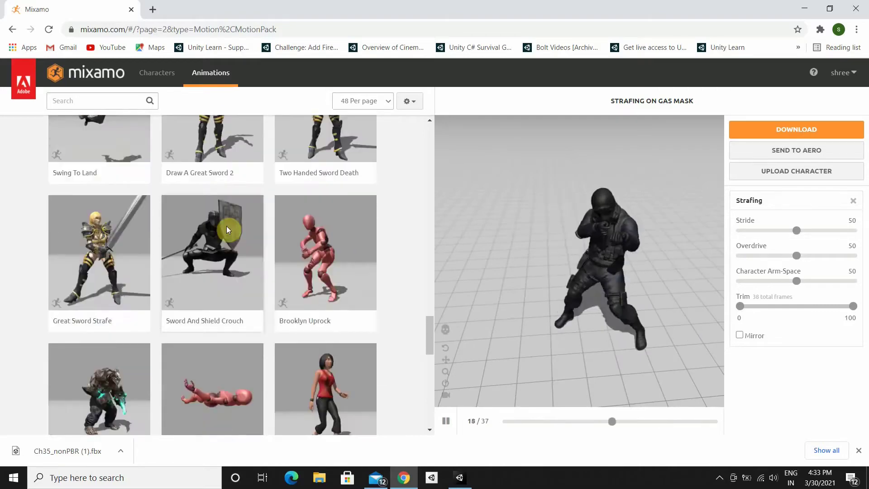
pyautogui.scroll(-10, 181, 181)
pyautogui.click(95, 106)
# Search the Mixamo animations for 'pack'
pyautogui.write('pack')
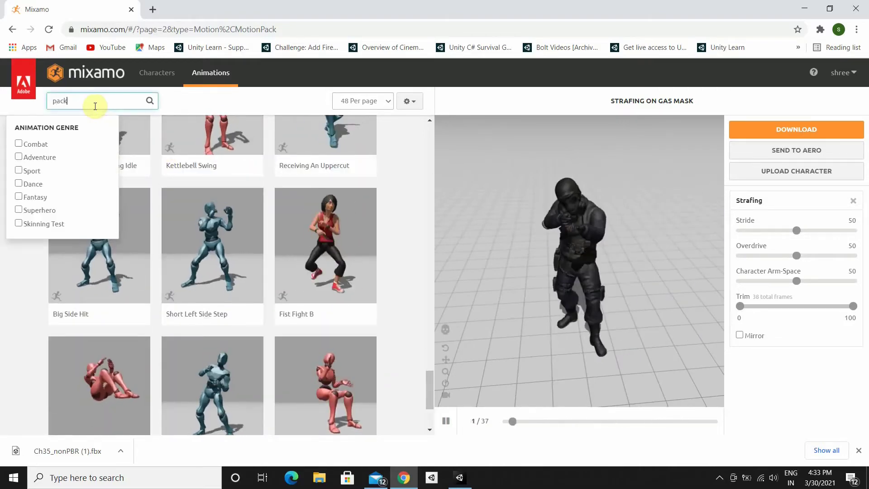
pyautogui.click(151, 103)
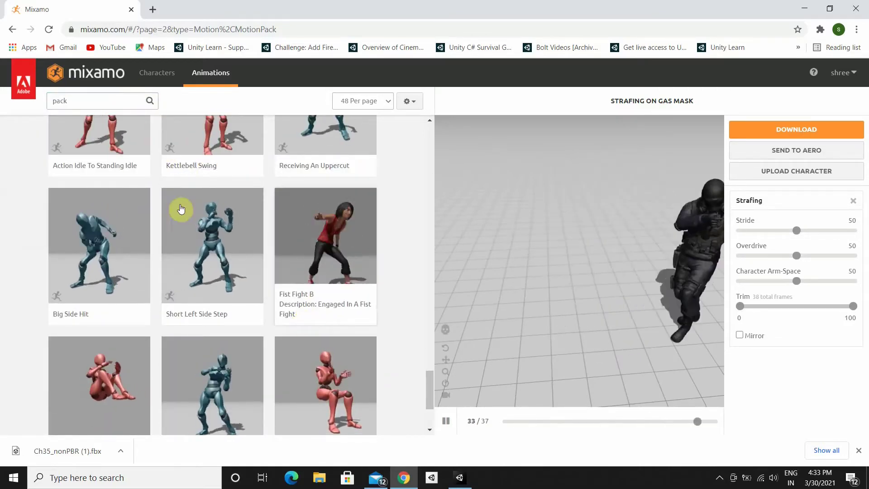
pyautogui.click(117, 96)
pyautogui.press('Return')
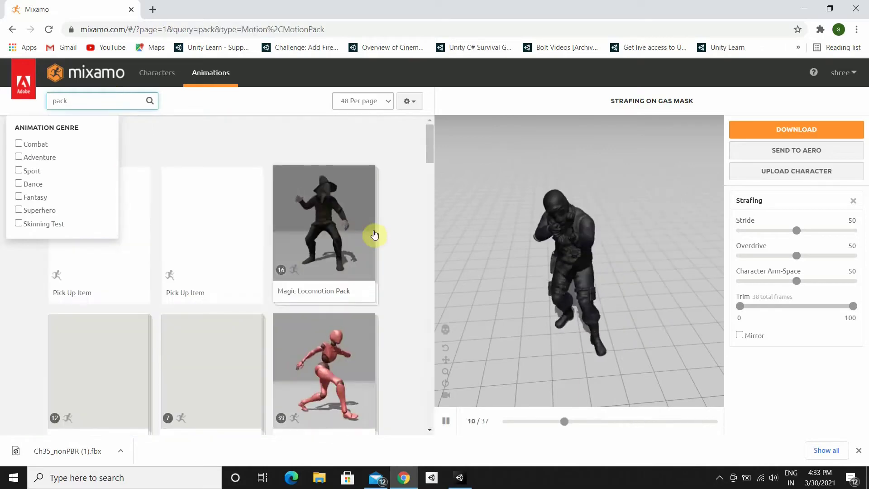
# Load the Pro Rifle Pack onto Gas Mask and make the viewer follow the character
pyautogui.scroll(-4, 331, 252)
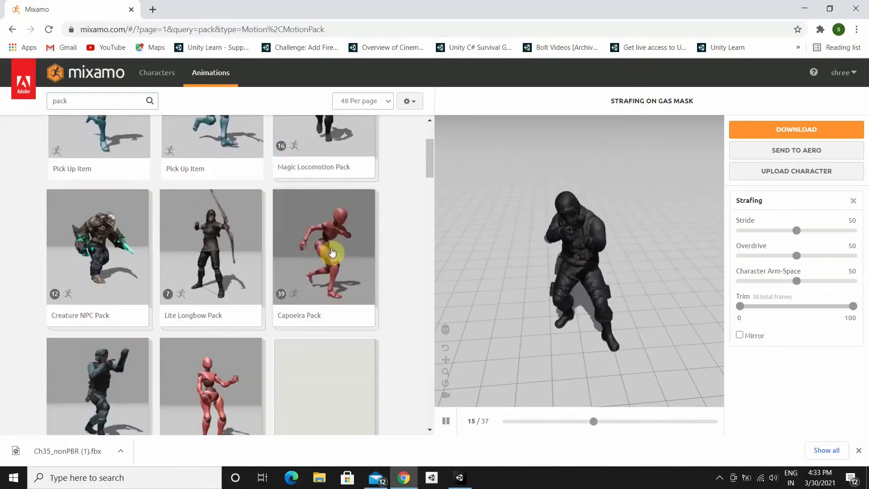
pyautogui.scroll(-5, 332, 252)
pyautogui.click(81, 272)
pyautogui.scroll(-2, 409, 267)
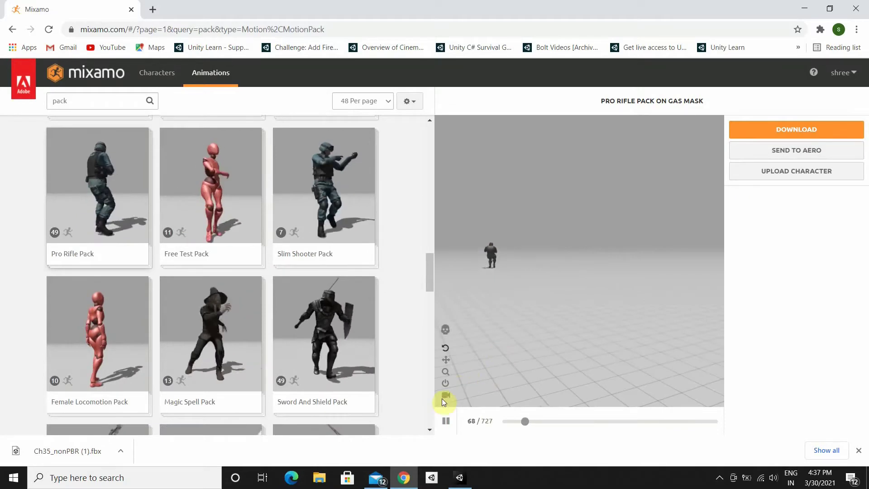
pyautogui.click(444, 400)
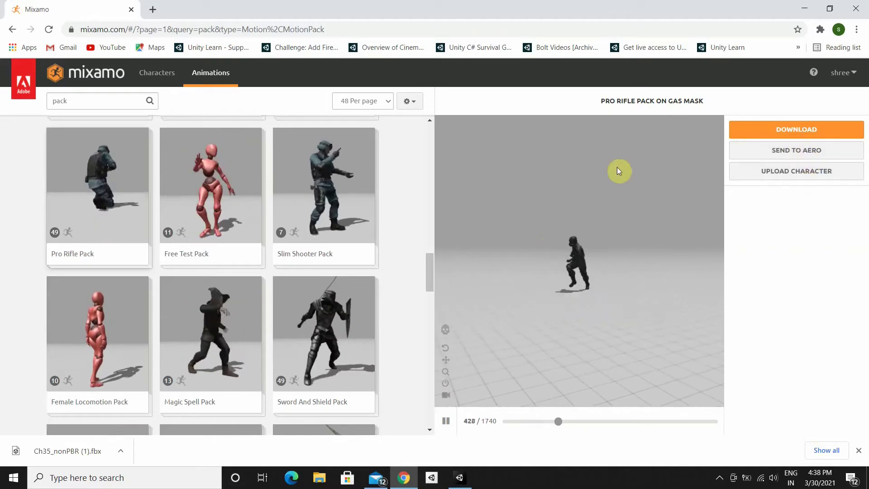
# Download the Pro Rifle Pack as FBX for Unity with keyframe reduction none, then return to Unity
pyautogui.click(798, 130)
pyautogui.click(358, 176)
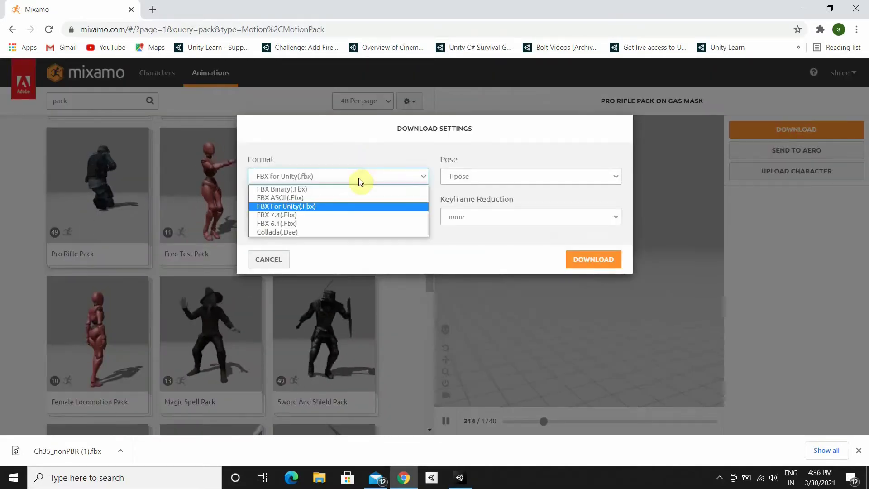
pyautogui.click(325, 203)
pyautogui.click(531, 213)
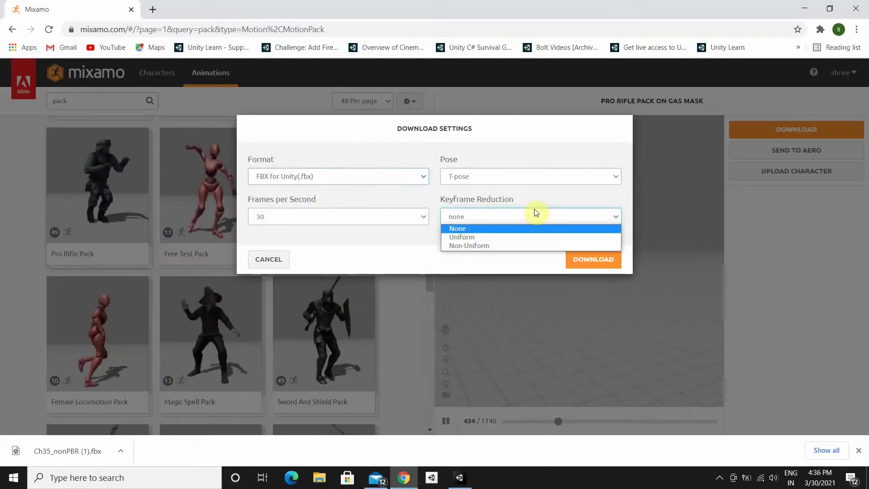
pyautogui.click(532, 225)
pyautogui.click(582, 256)
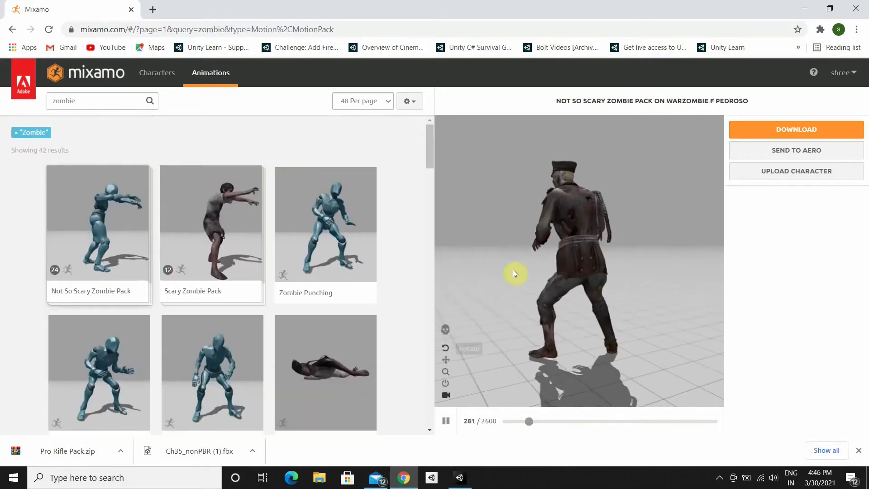
pyautogui.hotkey('alt', 'Tab')
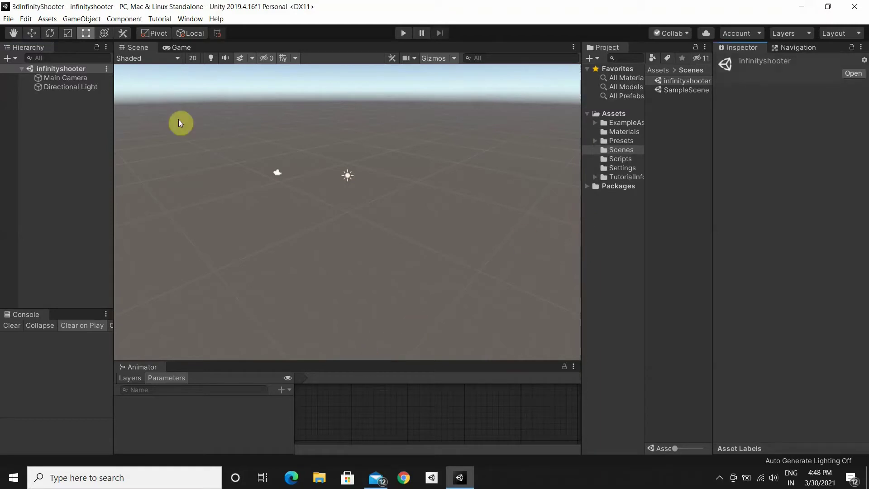
# Add a 3D Object > Terrain to the infinityshooter scene and orbit the view to inspect it
pyautogui.rightClick(42, 124)
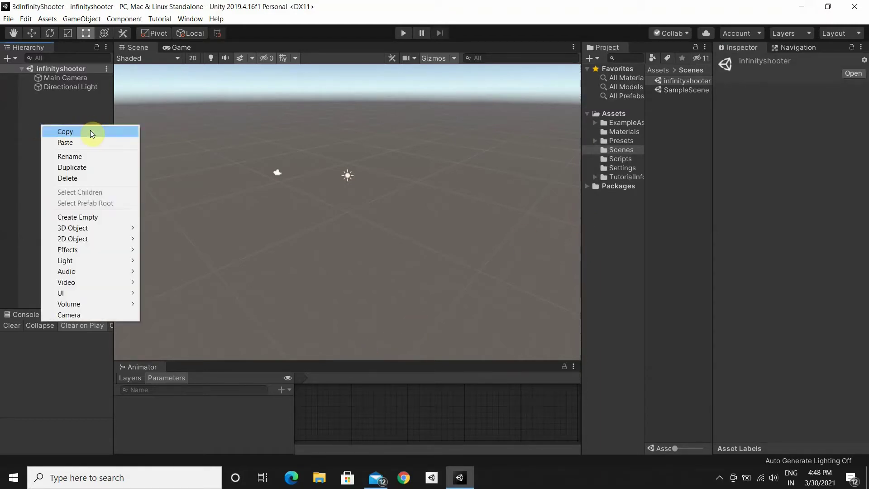
pyautogui.moveTo(87, 228)
pyautogui.click(165, 314)
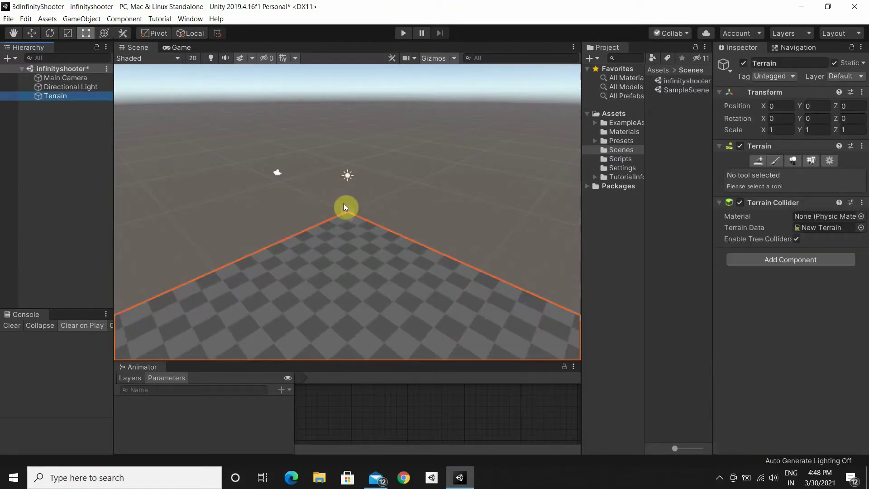
pyautogui.moveTo(367, 239)
pyautogui.mouseDown(button='right')
pyautogui.moveTo(412, 267)
pyautogui.moveTo(451, 183)
pyautogui.mouseUp(button='right')
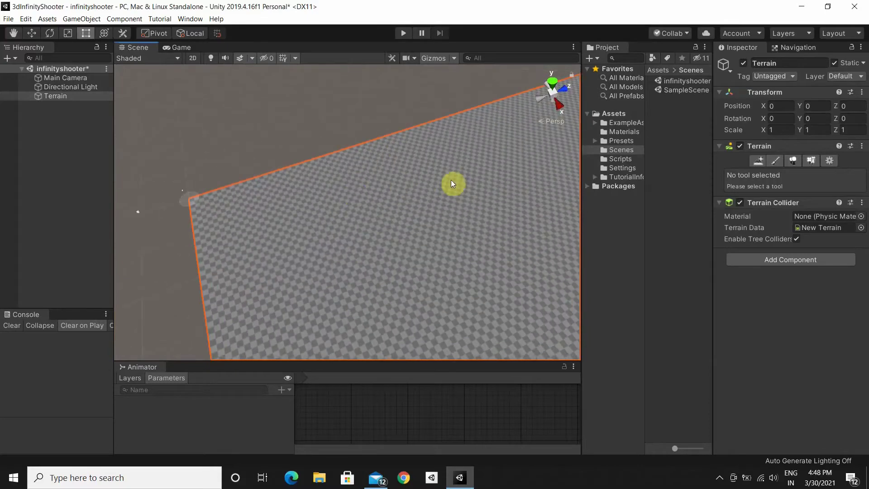
pyautogui.moveTo(373, 232); pyautogui.dragTo(372, 150, button='right')
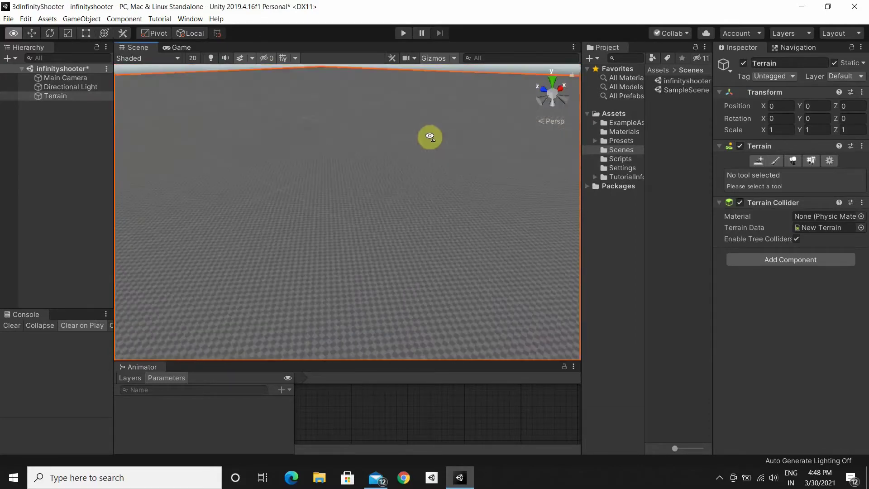
# In Terrain Settings, change Terrain Width and Length from 1000 to 500, keeping height 600
pyautogui.click(829, 161)
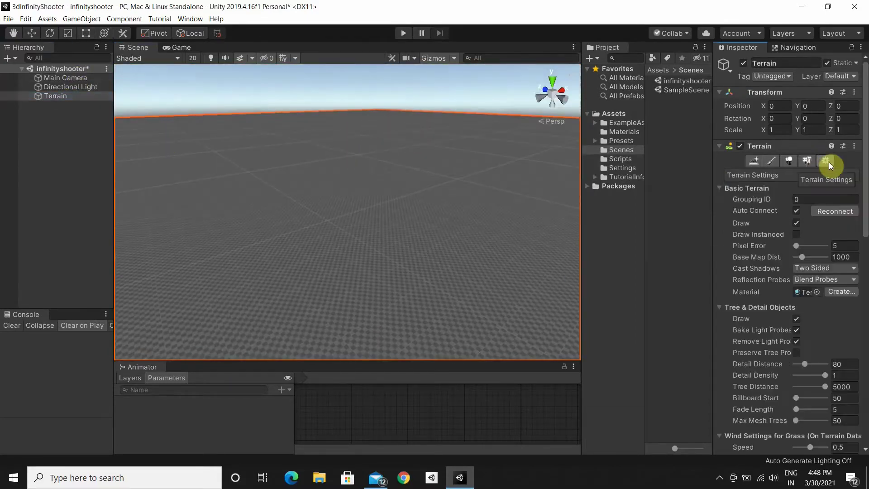
pyautogui.scroll(-10, 837, 299)
pyautogui.write('500')
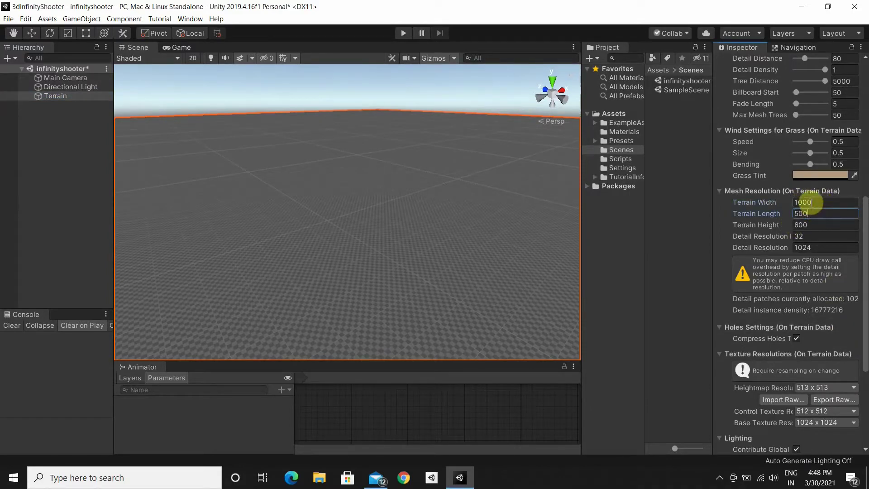
pyautogui.press('Return')
pyautogui.press('f')
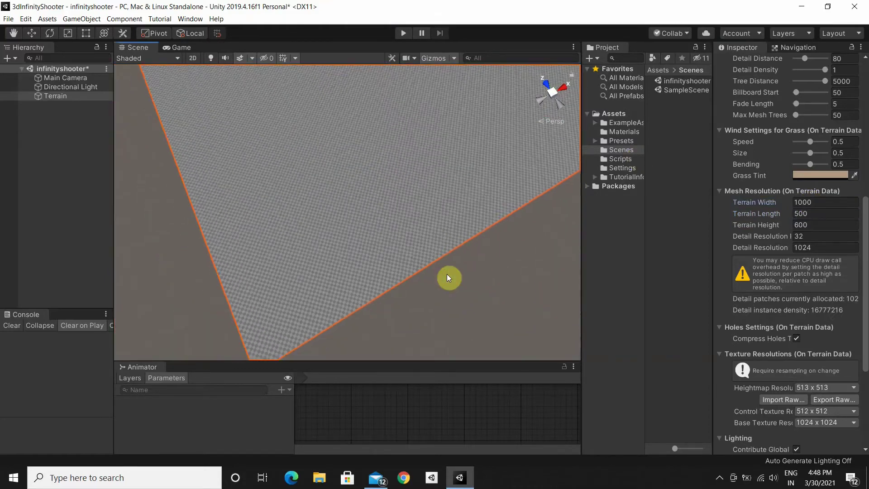
pyautogui.keyDown('alt'); pyautogui.moveTo(446, 274); pyautogui.dragTo(438, 199); pyautogui.keyUp('alt')
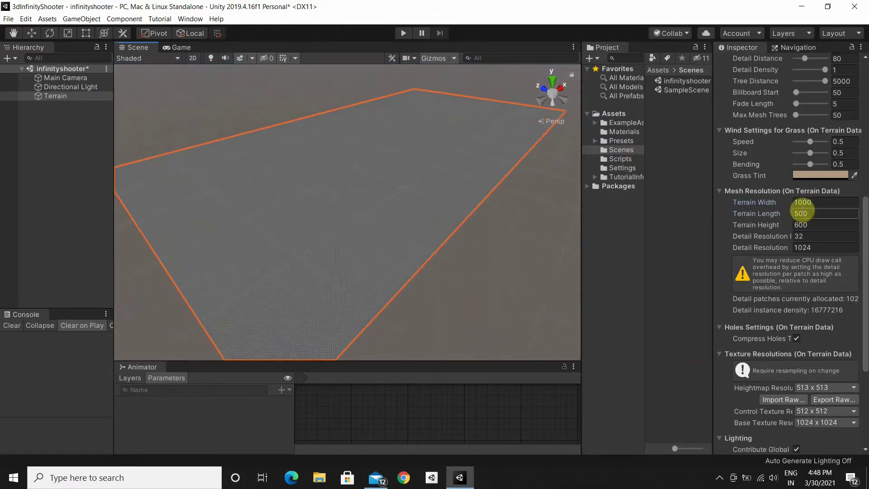
pyautogui.write('500')
pyautogui.click(803, 213)
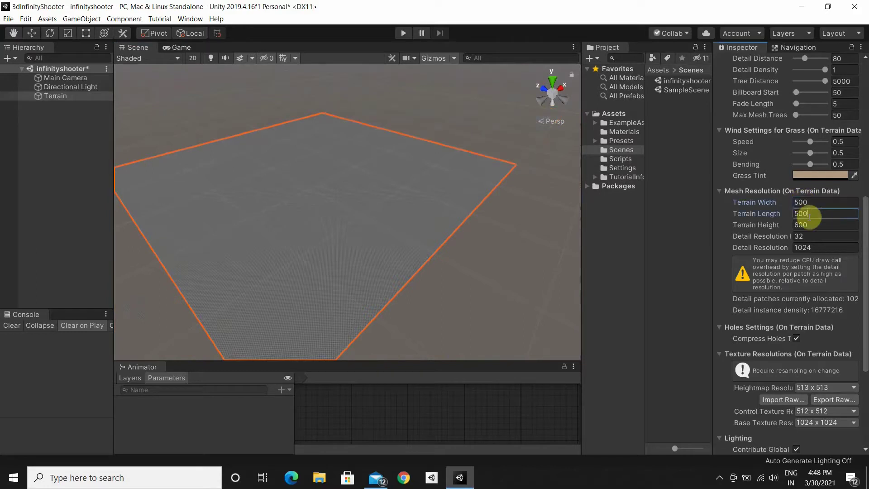
pyautogui.keyDown('alt'); pyautogui.moveTo(442, 215); pyautogui.dragTo(354, 219); pyautogui.keyUp('alt')
# Lower the Main Camera to about X 231, Y 37 and check the result in the Game view
pyautogui.click(441, 225)
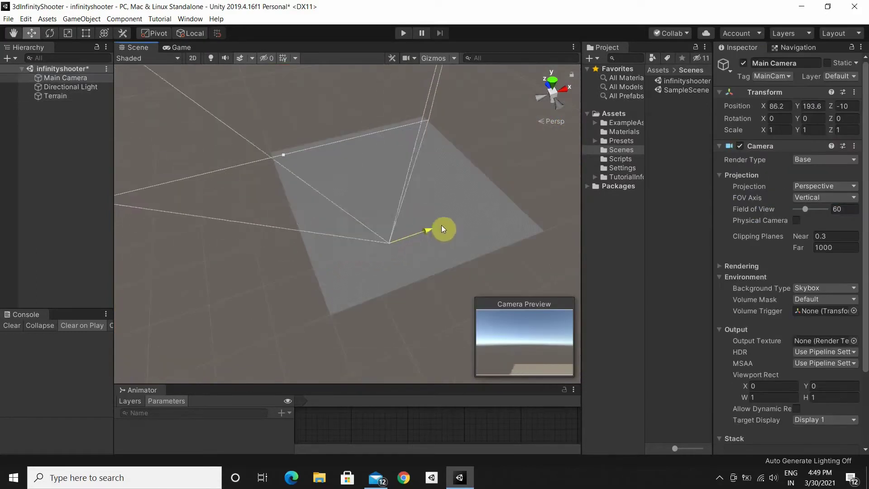
pyautogui.moveTo(444, 207)
pyautogui.mouseDown()
pyautogui.moveTo(433, 290)
pyautogui.moveTo(427, 277)
pyautogui.moveTo(482, 248)
pyautogui.mouseUp()
pyautogui.click(180, 48)
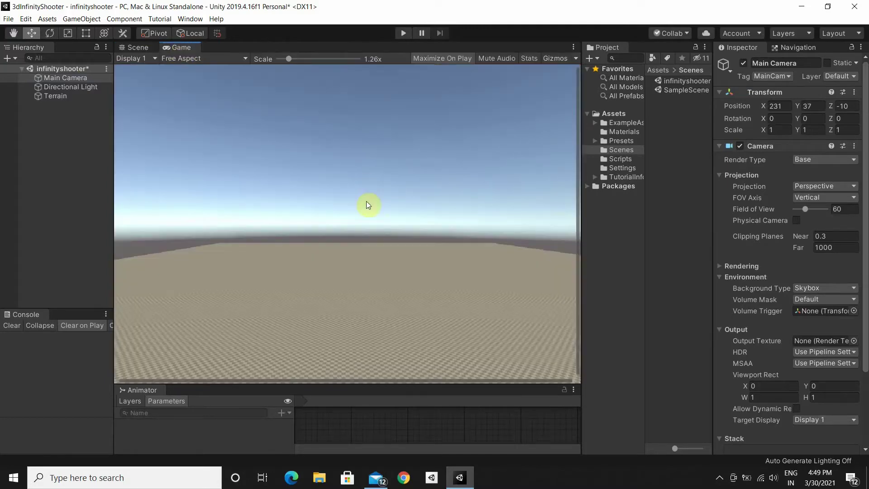
pyautogui.click(136, 48)
pyautogui.click(357, 112)
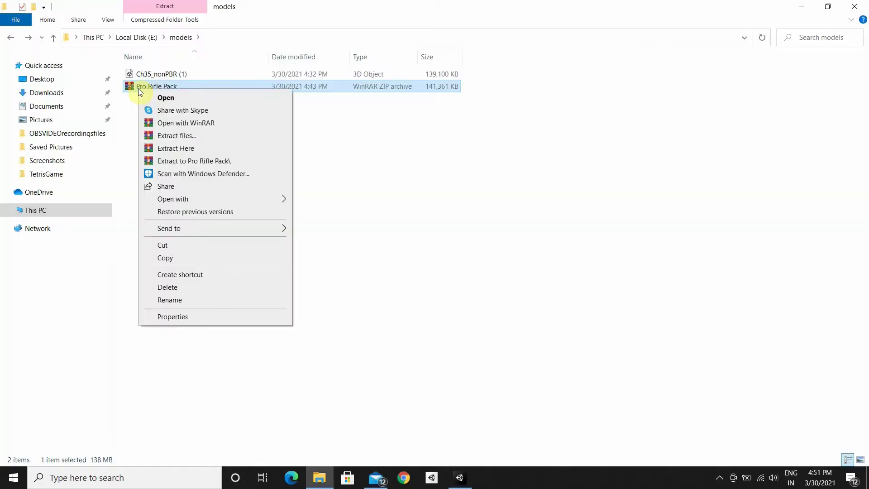
# Extract Pro Rifle Pack.zip into the models folder and select all 52 resulting files
pyautogui.click(176, 149)
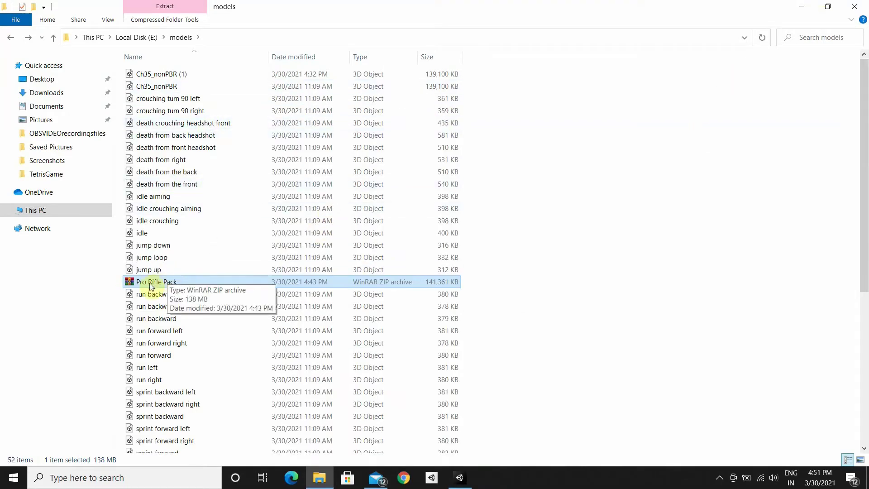
pyautogui.moveTo(486, 75)
pyautogui.mouseDown()
pyautogui.moveTo(181, 486)
pyautogui.moveTo(393, 344)
pyautogui.mouseUp()
pyautogui.scroll(7, 528, 316)
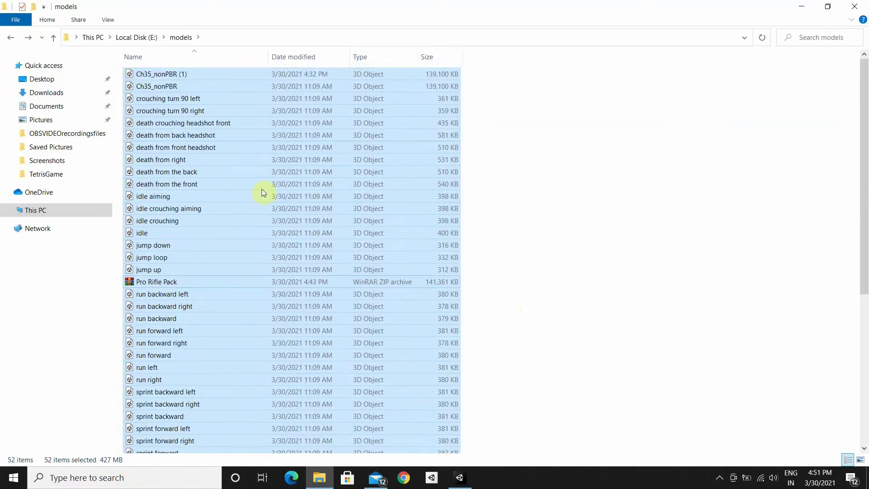
pyautogui.click(827, 7)
pyautogui.click(667, 102)
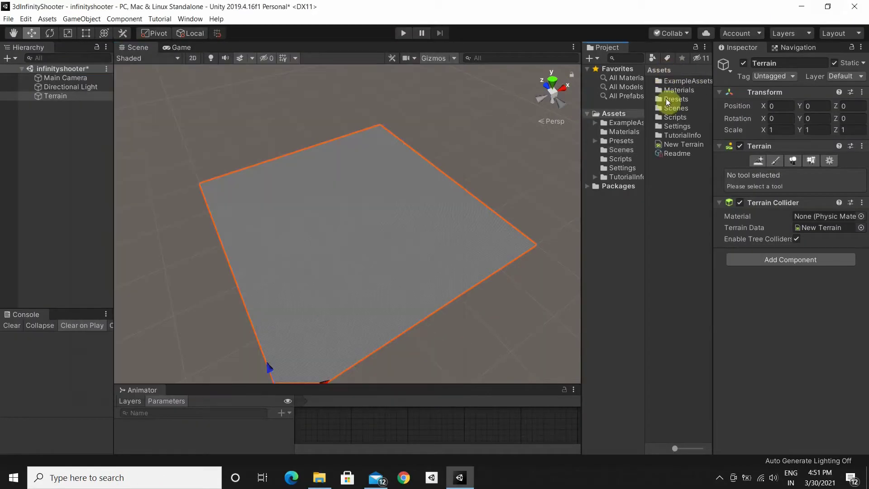
# Create a new folder named playermodel under Assets
pyautogui.rightClick(676, 208)
pyautogui.moveTo(697, 213)
pyautogui.click(594, 72)
pyautogui.write('playermodel')
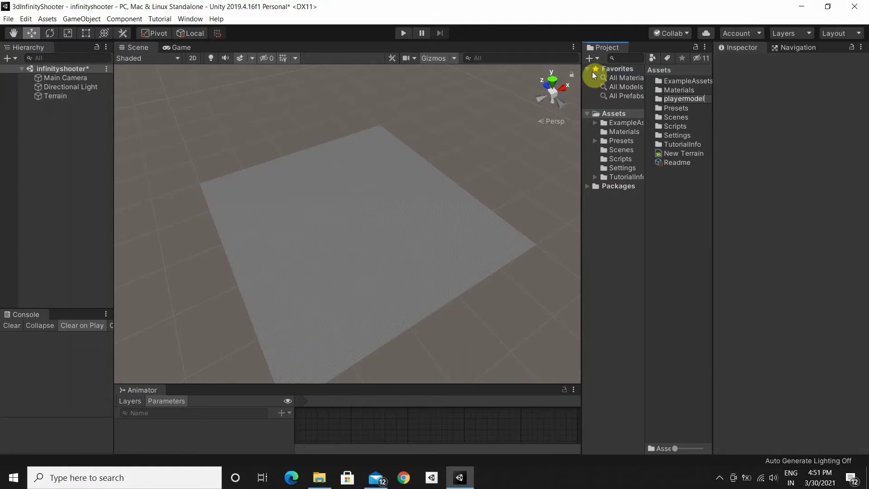
pyautogui.press('Return')
# Drag all 52 Pro Rifle Pack files from the models folder into playermodel
pyautogui.doubleClick(699, 100)
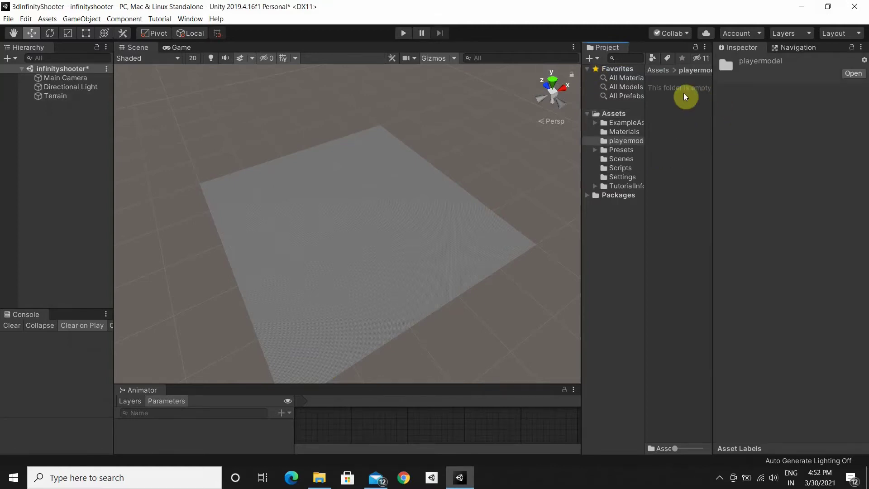
pyautogui.click(335, 480)
pyautogui.moveTo(273, 226); pyautogui.dragTo(678, 136)
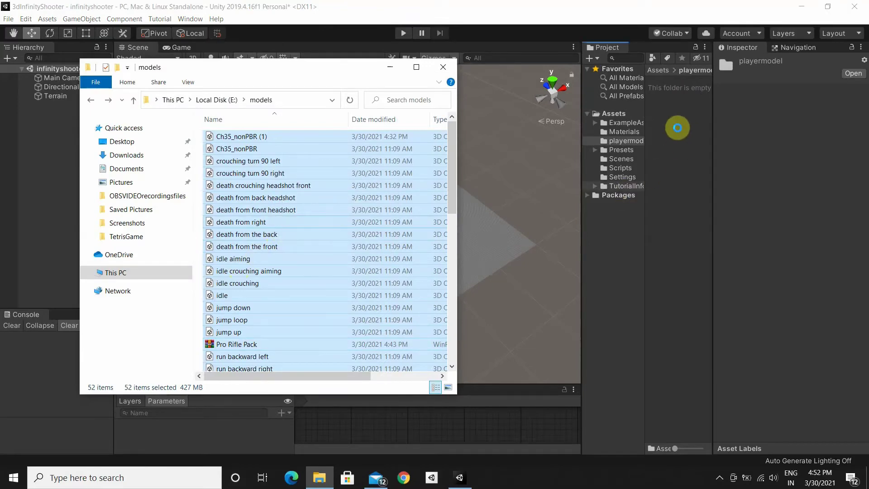
pyautogui.scroll(4, 635, 361)
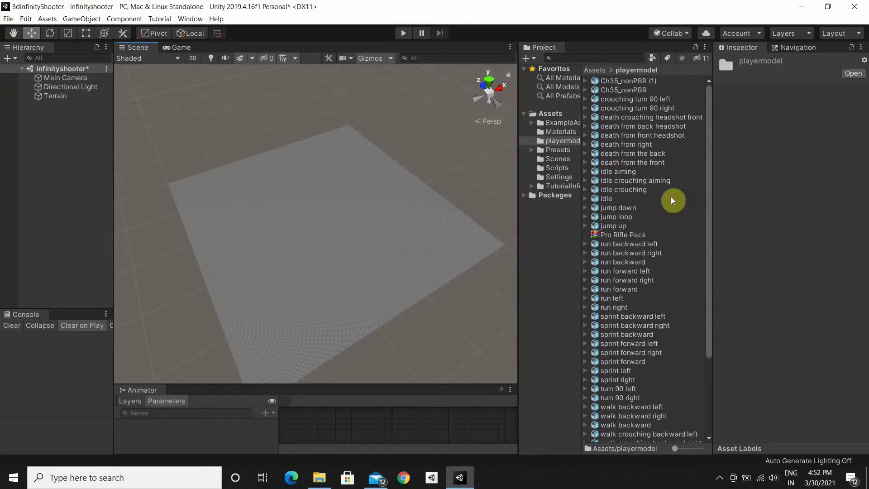
# Select Ch35_nonPBR (1), enlarge the Inspector's animation preview and play it
pyautogui.click(629, 82)
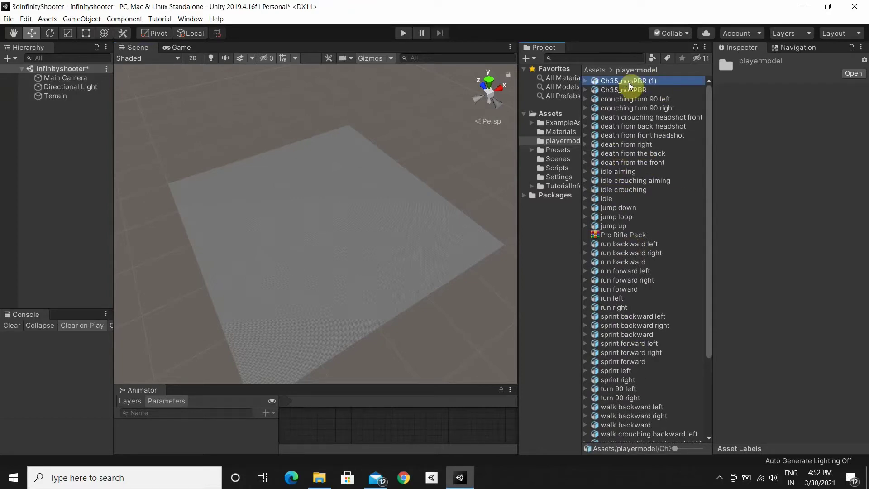
pyautogui.click(585, 81)
pyautogui.click(585, 81)
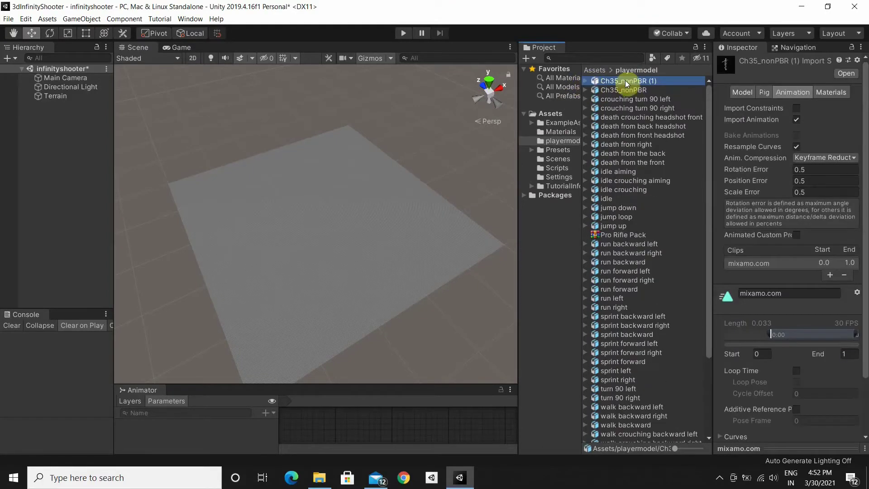
pyautogui.scroll(-3, 808, 408)
pyautogui.click(798, 445)
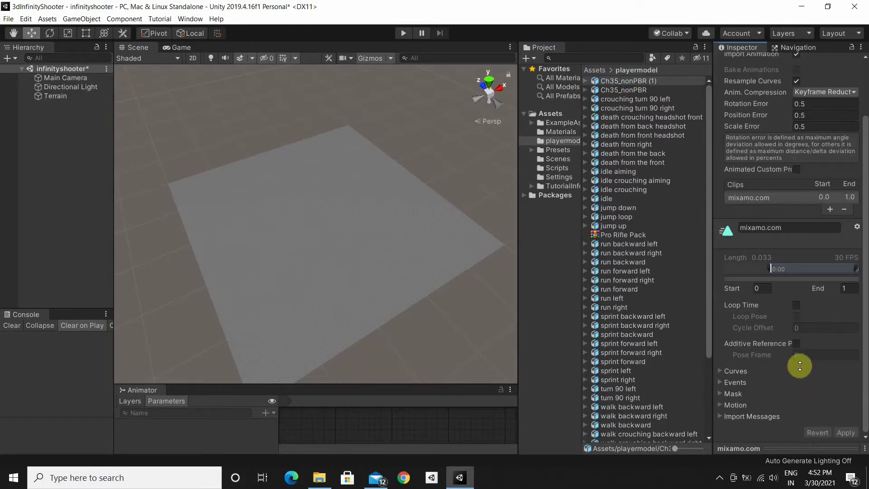
pyautogui.moveTo(790, 327); pyautogui.dragTo(778, 291)
pyautogui.moveTo(787, 344); pyautogui.dragTo(808, 346)
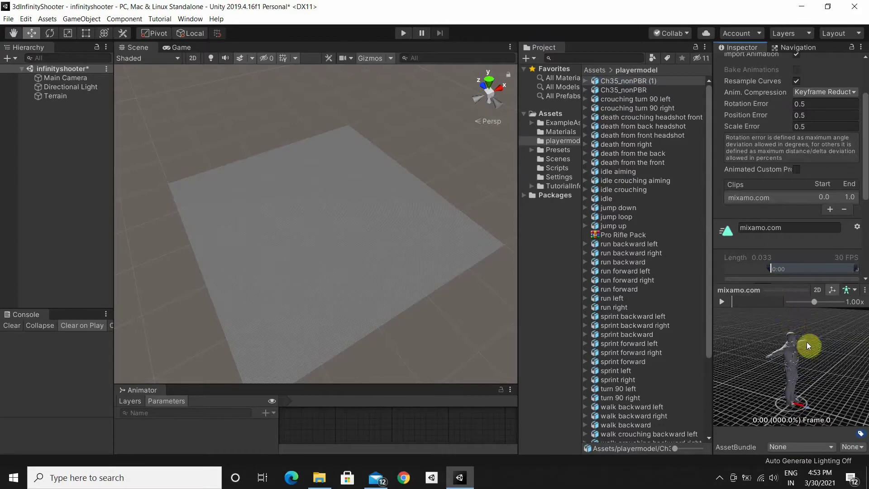
pyautogui.moveTo(713, 373); pyautogui.dragTo(681, 373)
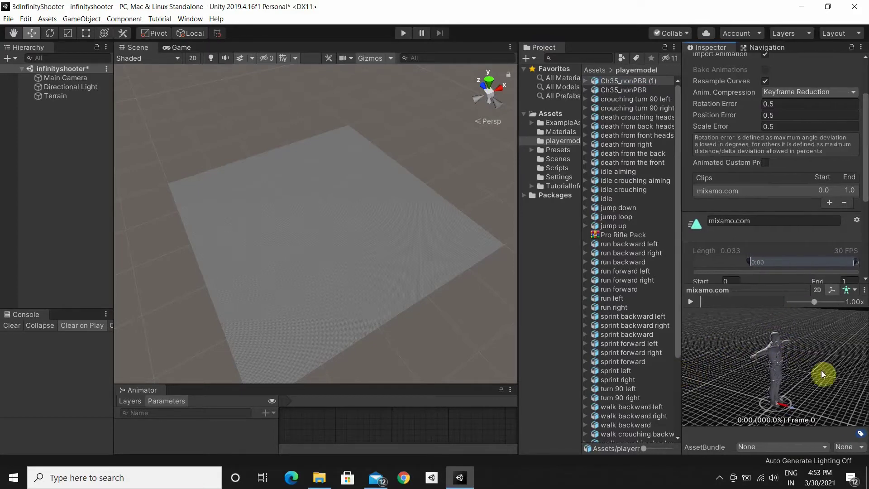
pyautogui.click(691, 303)
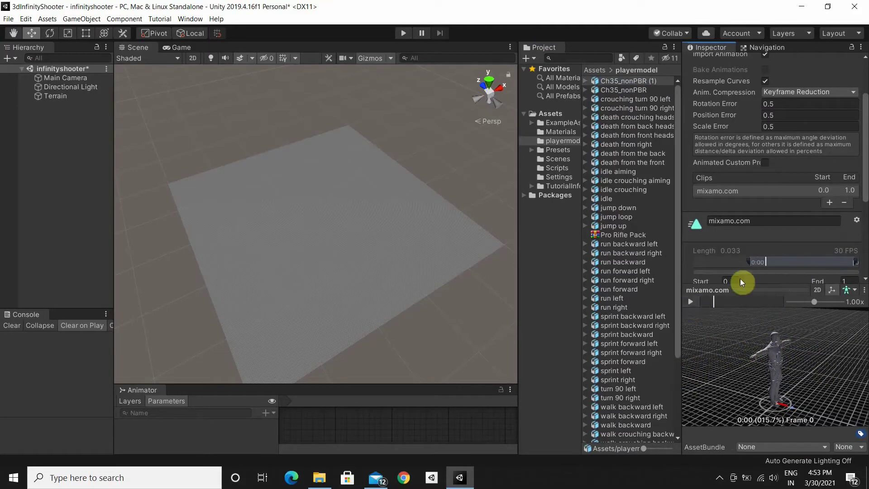
pyautogui.scroll(5, 727, 176)
# Set the rig Animation Type to Humanoid with avatar Create From This Model, and apply
pyautogui.click(749, 91)
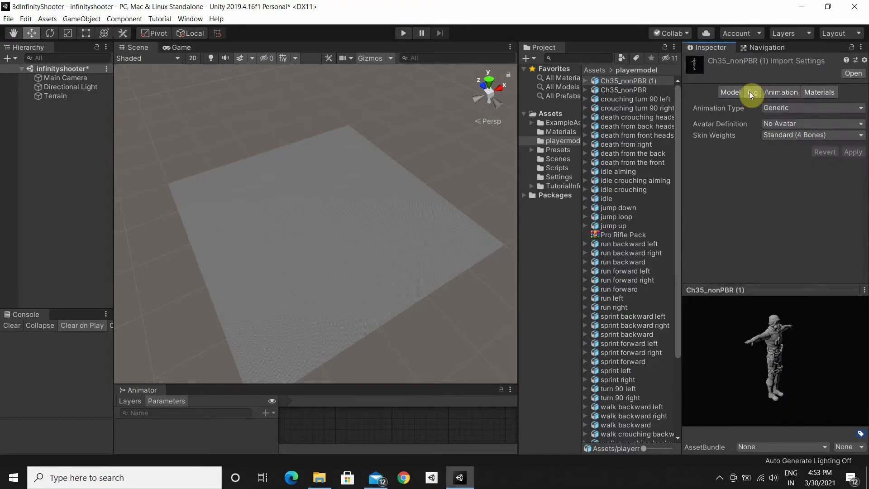
pyautogui.click(843, 105)
pyautogui.click(807, 152)
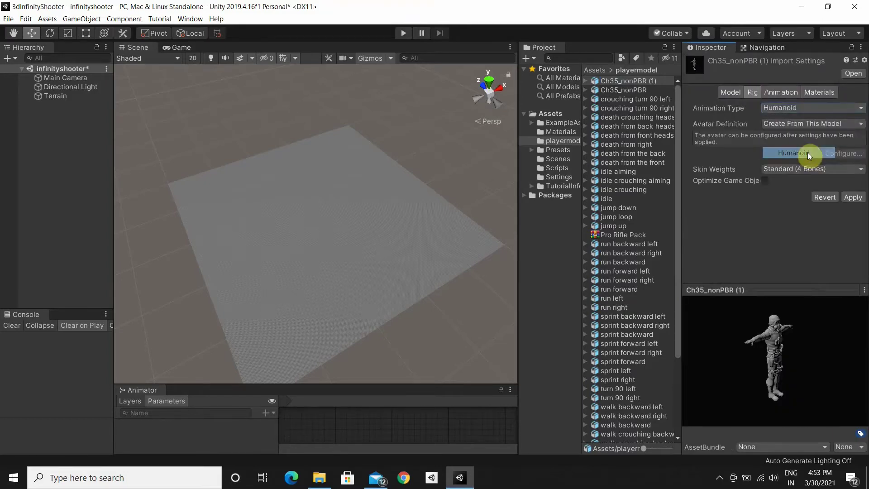
pyautogui.click(843, 126)
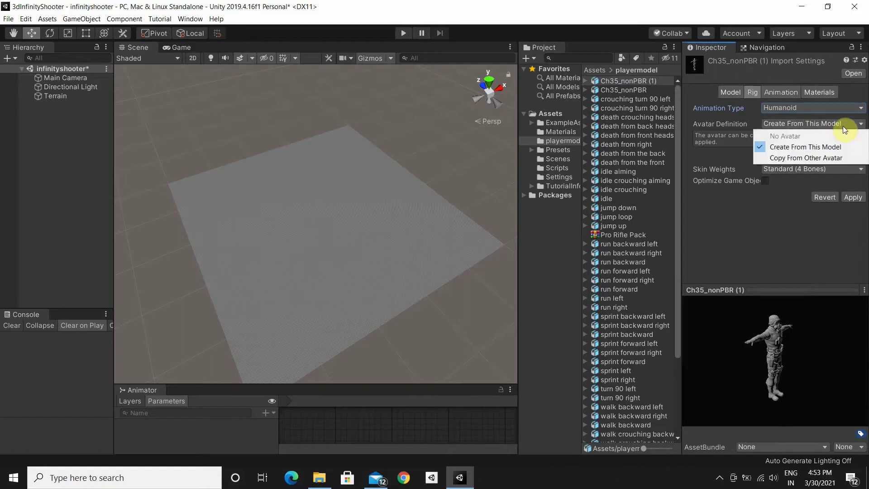
pyautogui.click(859, 223)
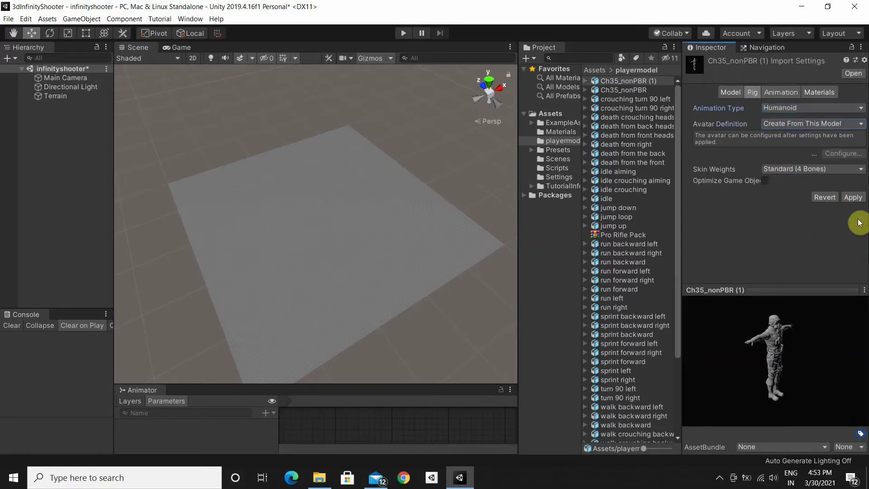
pyautogui.click(862, 200)
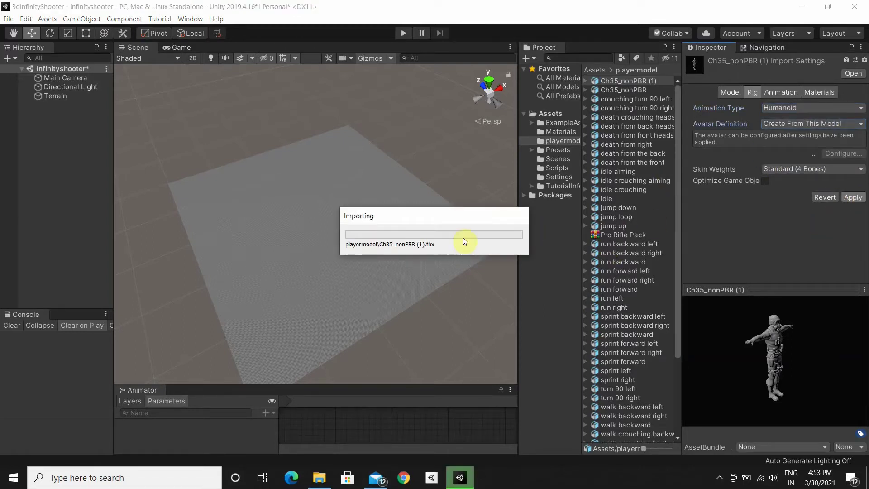
# Enable Loop Time on the mixamo.com animation clip and apply
pyautogui.click(777, 92)
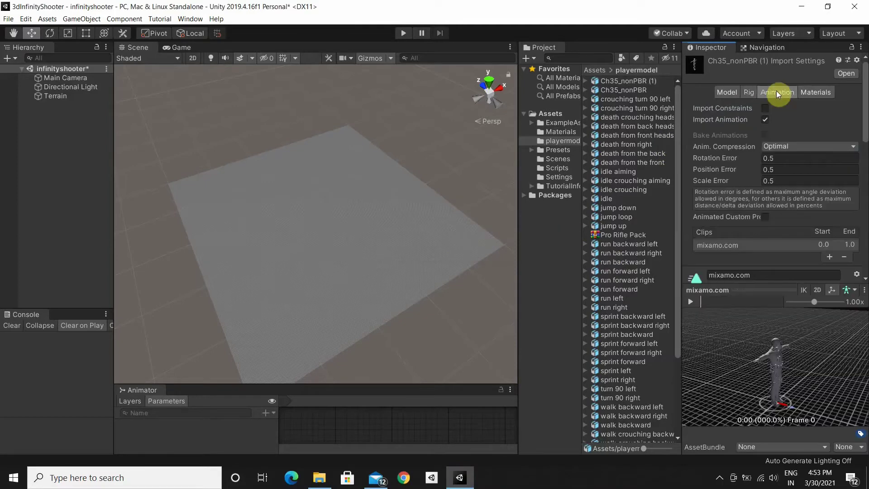
pyautogui.scroll(-10, 766, 263)
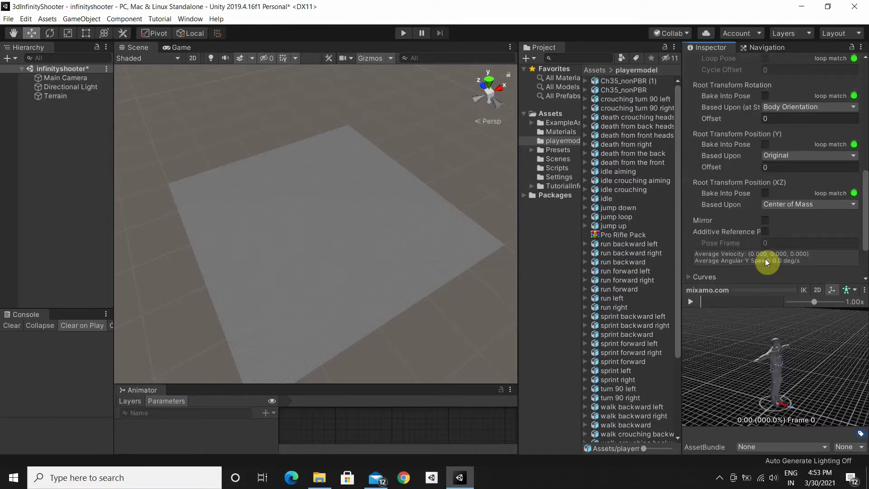
pyautogui.scroll(5, 767, 258)
pyautogui.click(765, 173)
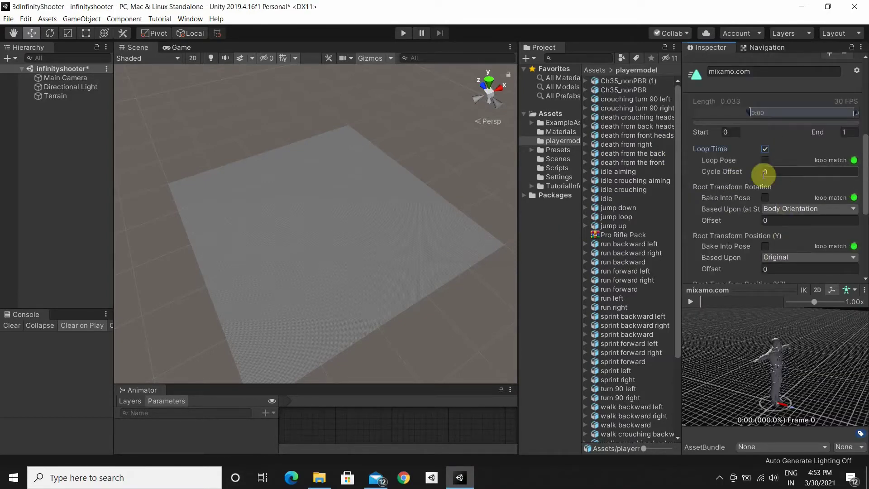
pyautogui.click(690, 301)
pyautogui.scroll(-6, 778, 271)
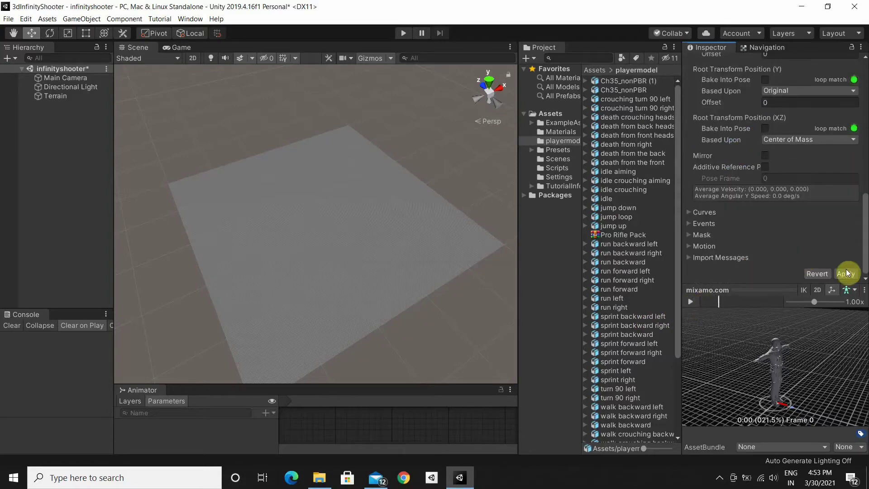
pyautogui.click(845, 274)
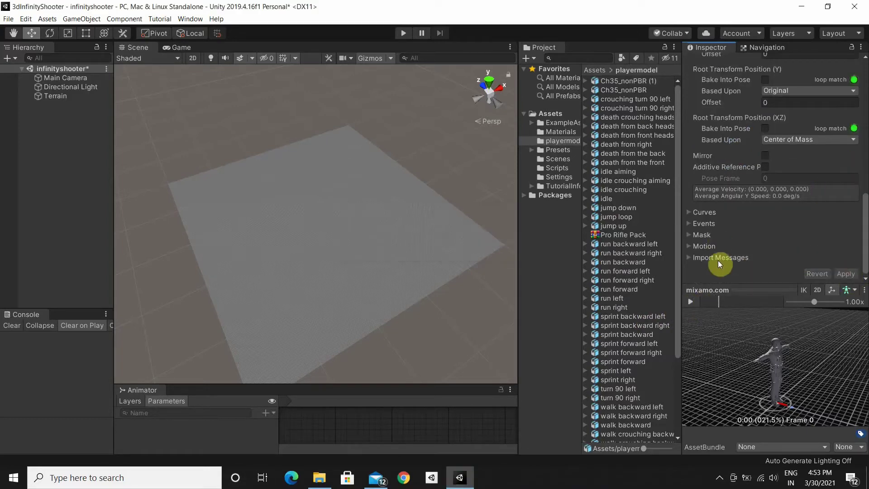
pyautogui.scroll(6, 717, 260)
# Drag the Ch35_nonPBR (1) character from Project onto the terrain in the Scene view
pyautogui.click(610, 82)
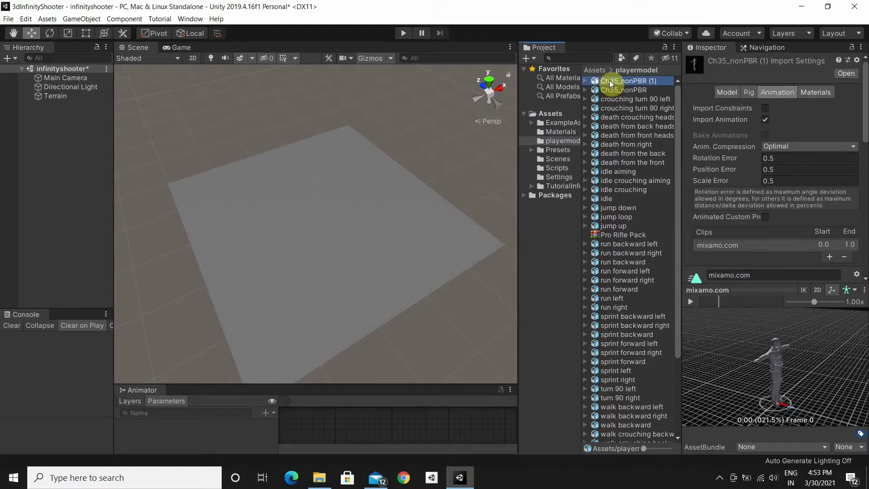
pyautogui.moveTo(611, 83); pyautogui.dragTo(332, 230)
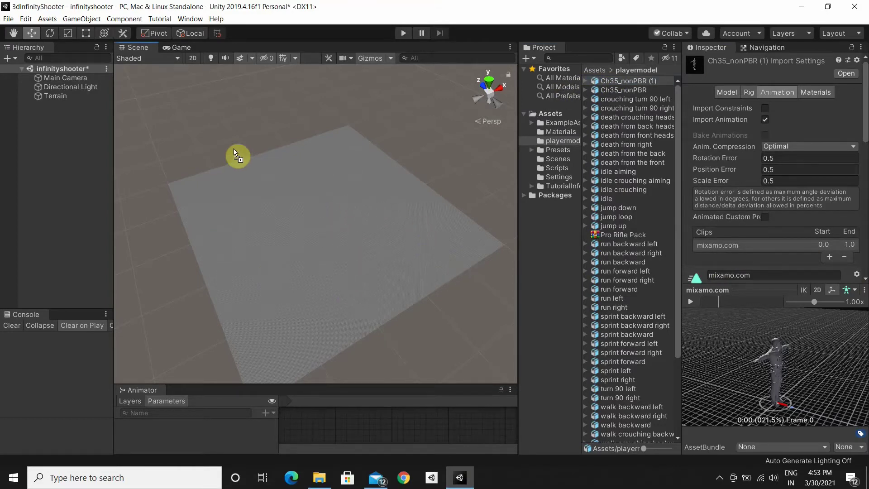
pyautogui.moveTo(253, 156); pyautogui.dragTo(254, 155)
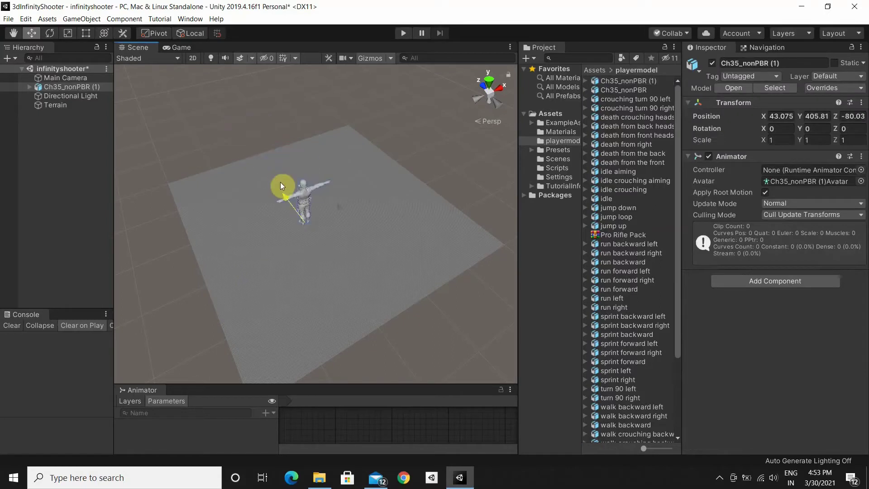
pyautogui.moveTo(281, 185)
pyautogui.keyDown('alt'); pyautogui.mouseDown()
pyautogui.moveTo(308, 278)
pyautogui.moveTo(314, 142)
pyautogui.moveTo(349, 159)
pyautogui.mouseUp(); pyautogui.keyUp('alt')
pyautogui.keyDown('alt'); pyautogui.moveTo(387, 191); pyautogui.dragTo(398, 213); pyautogui.keyUp('alt')
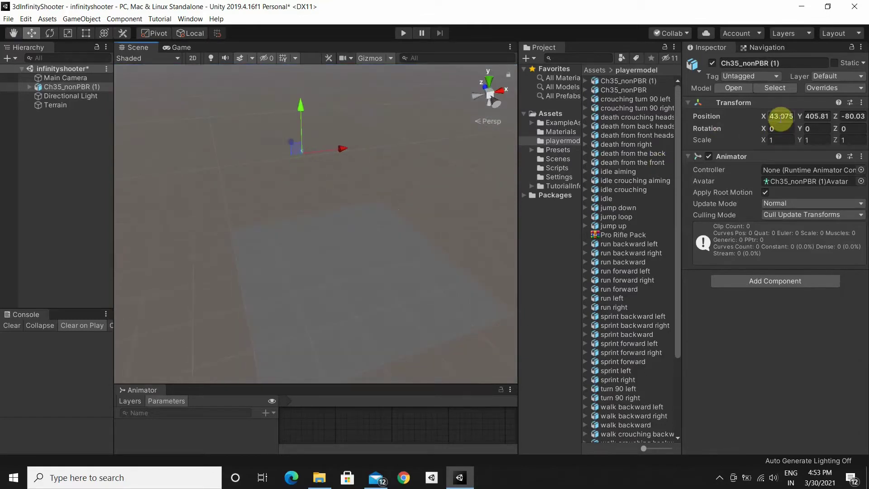
# Set the character's Transform Position to 0, 0, 0 and frame it in the Scene view
pyautogui.write('0')
pyautogui.press('Tab')
pyautogui.press('BackSpace')
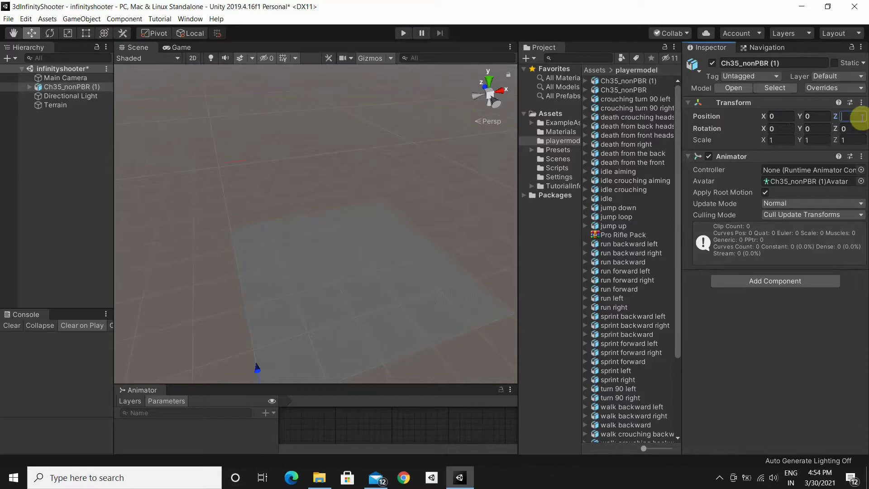
pyautogui.write('0')
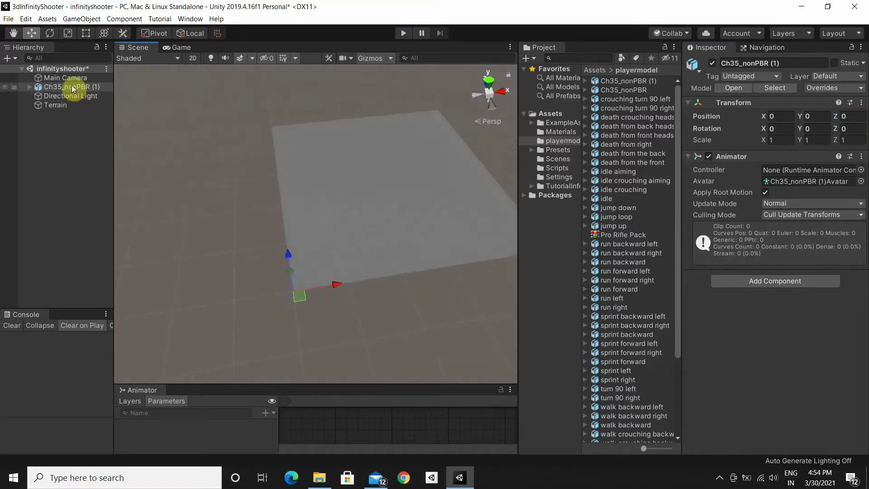
pyautogui.doubleClick(72, 86)
pyautogui.keyDown('alt'); pyautogui.moveTo(337, 254); pyautogui.dragTo(213, 263); pyautogui.keyUp('alt')
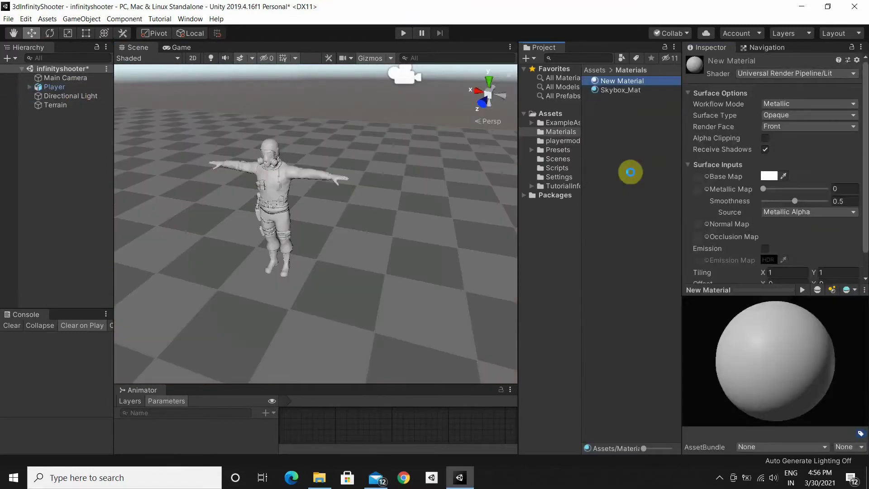
# Create a new folder named 'player' inside Materials
pyautogui.rightClick(626, 140)
pyautogui.moveTo(634, 145)
pyautogui.click(530, 72)
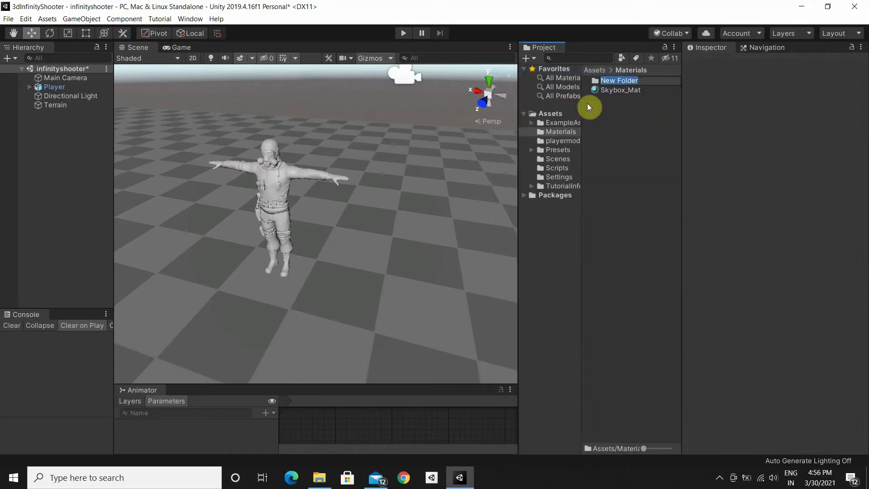
pyautogui.write('player')
pyautogui.press('Return')
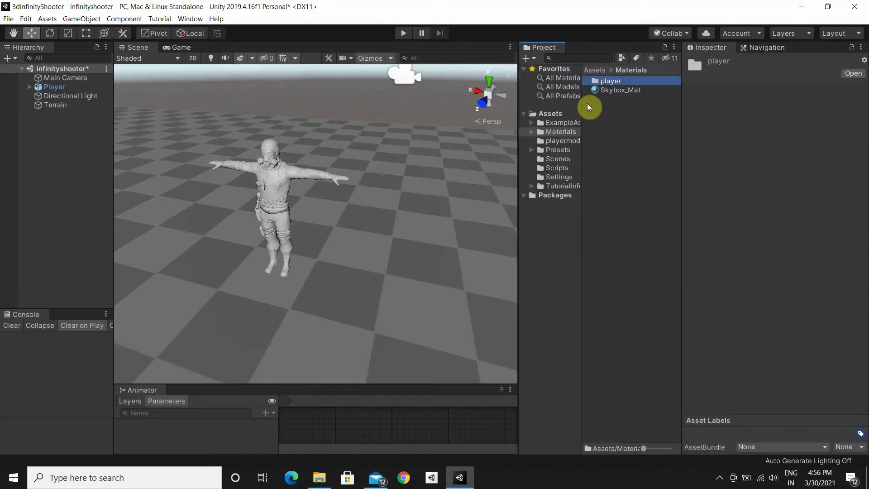
# Extract Ch35_nonPBR (1)'s embedded materials into Materials/player, then start Extract Textures
pyautogui.click(597, 70)
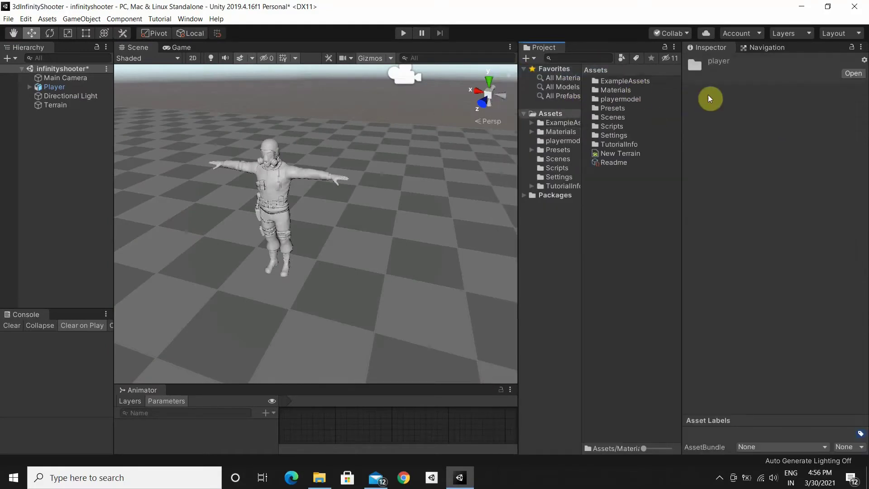
pyautogui.doubleClick(622, 99)
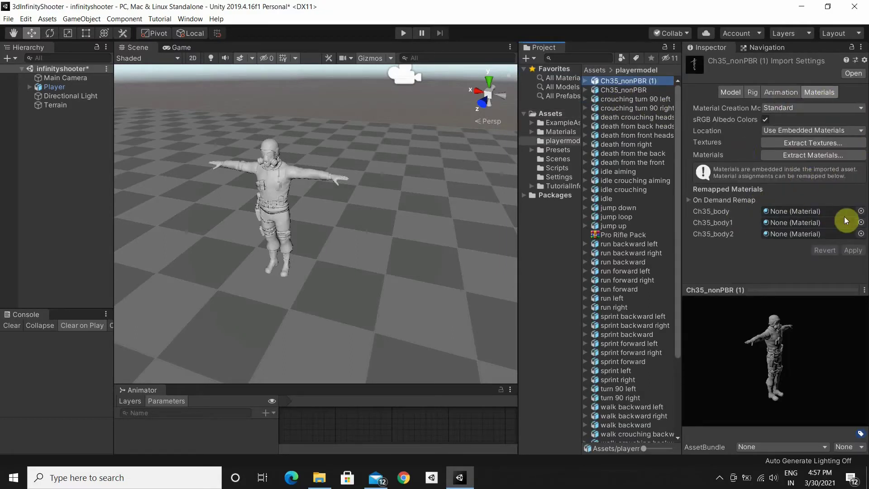
pyautogui.click(818, 155)
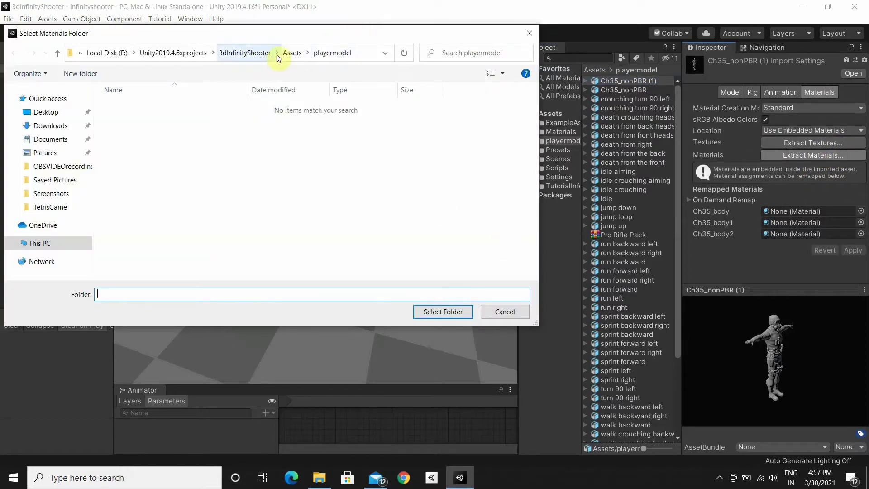
pyautogui.click(289, 53)
pyautogui.doubleClick(131, 119)
pyautogui.click(135, 108)
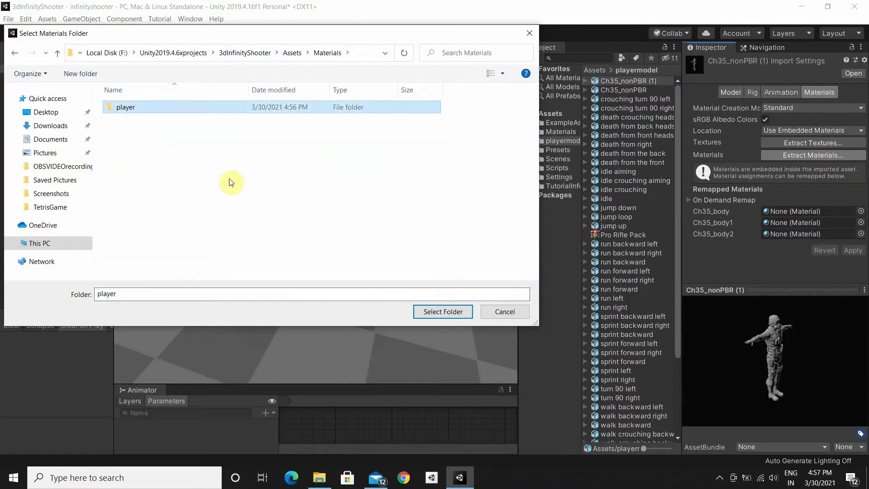
pyautogui.click(444, 311)
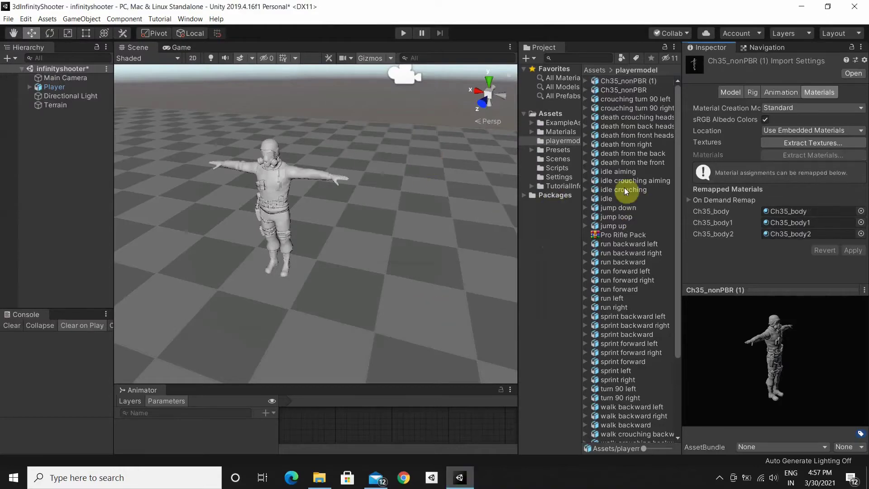
pyautogui.click(628, 81)
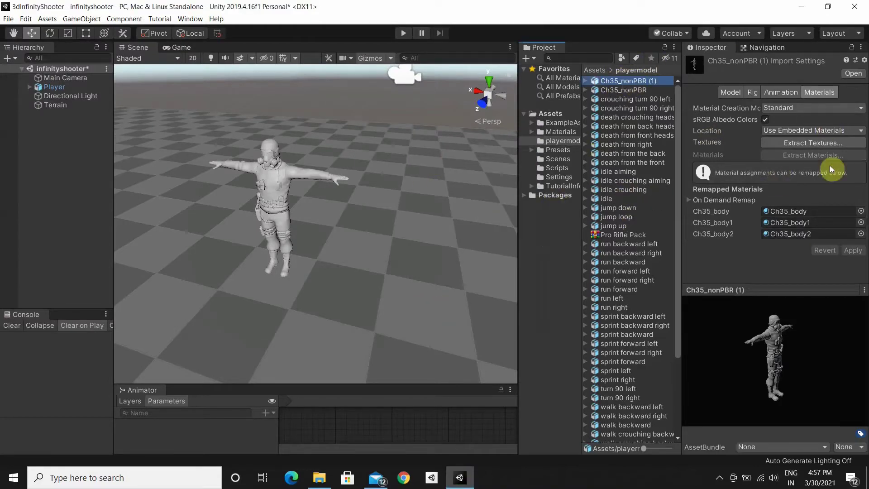
pyautogui.click(824, 149)
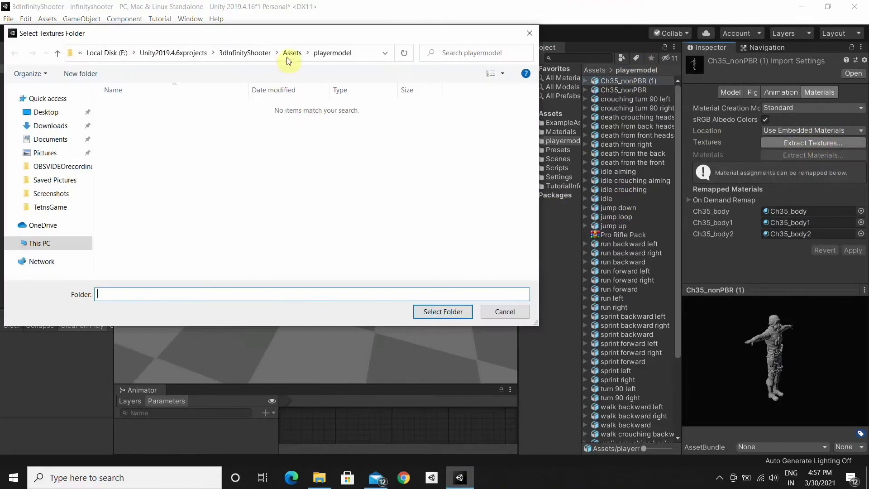
# Create a 'texture' folder under Assets and extract the model's textures into it
pyautogui.click(294, 53)
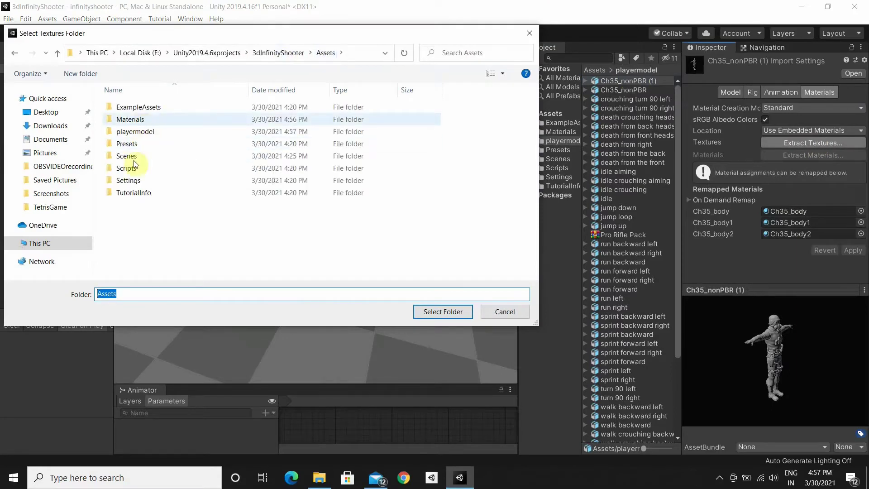
pyautogui.rightClick(131, 226)
pyautogui.moveTo(251, 390)
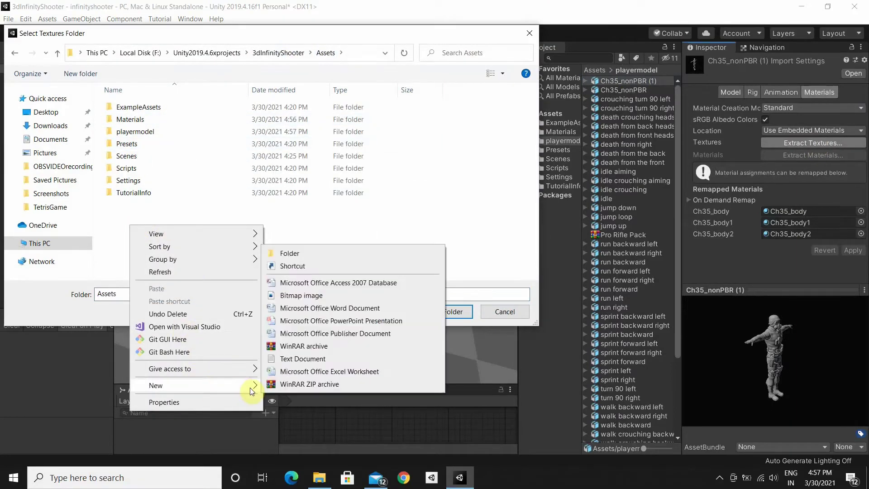
pyautogui.click(287, 253)
pyautogui.write('texture')
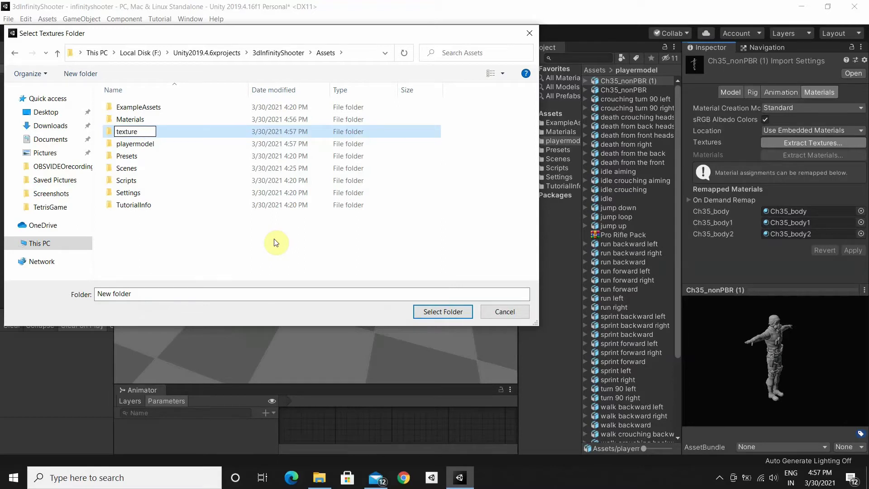
pyautogui.press('Return')
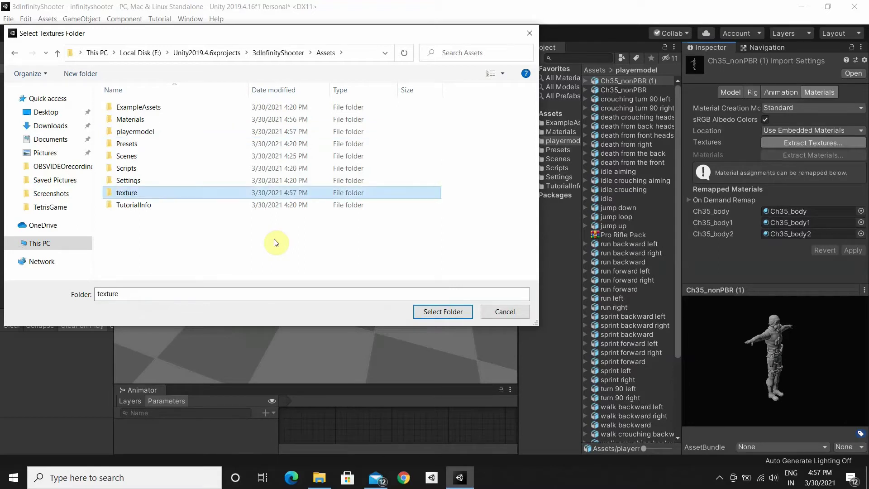
pyautogui.click(444, 312)
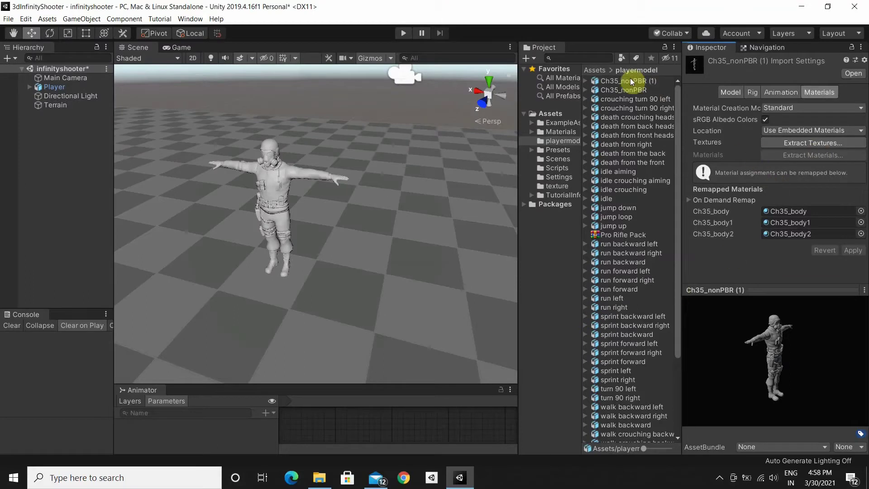
# Open the texture folder to inspect Ch35_1001_Diffuse, then return to Assets
pyautogui.click(591, 71)
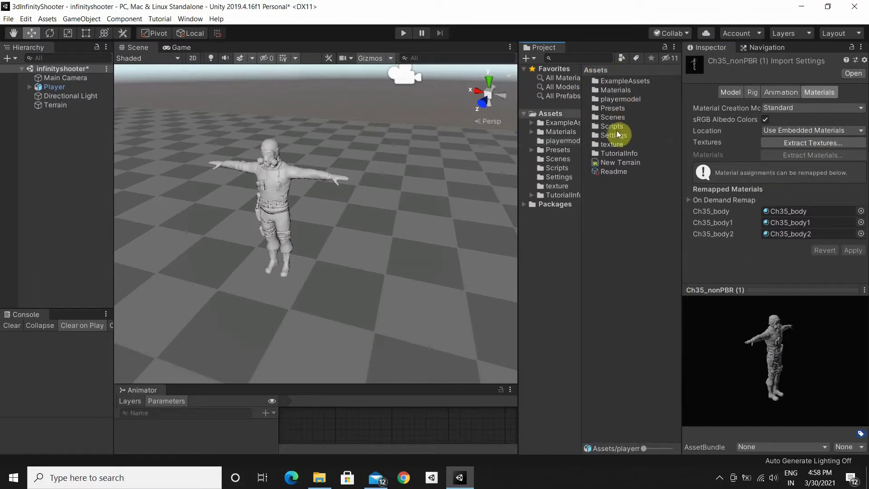
pyautogui.doubleClick(616, 145)
pyautogui.click(628, 80)
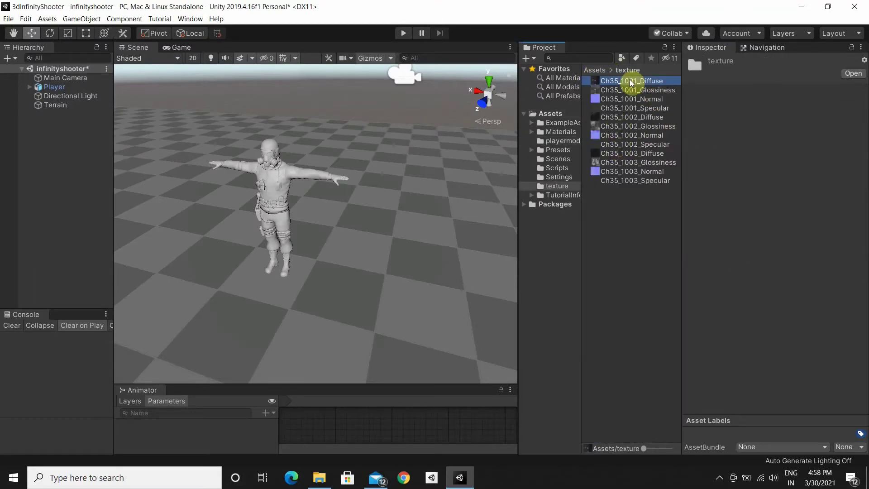
pyautogui.click(593, 71)
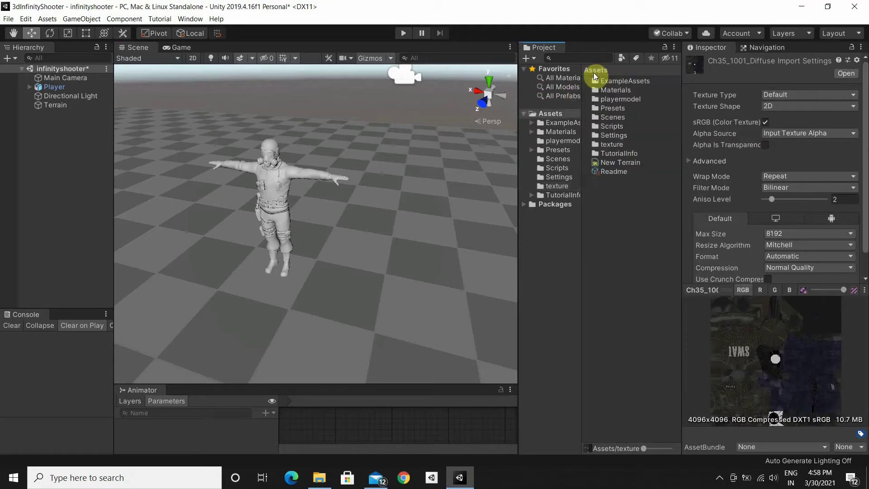
# Apply the Ch35_body materials from the Materials folder to the character's torso and head
pyautogui.doubleClick(612, 89)
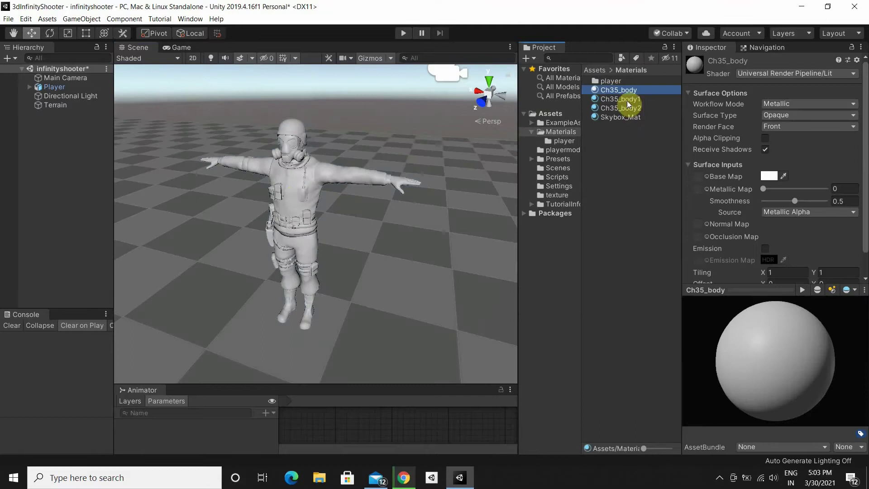
pyautogui.moveTo(628, 104); pyautogui.dragTo(299, 186)
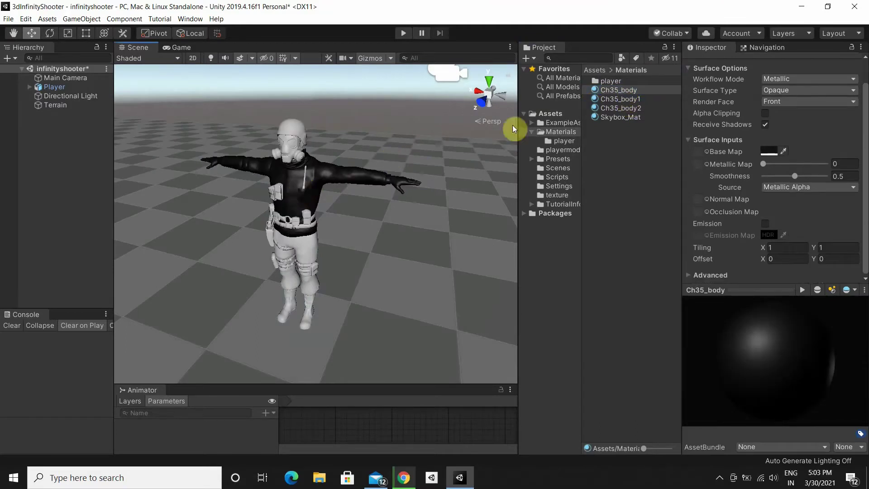
pyautogui.moveTo(613, 90); pyautogui.dragTo(294, 148)
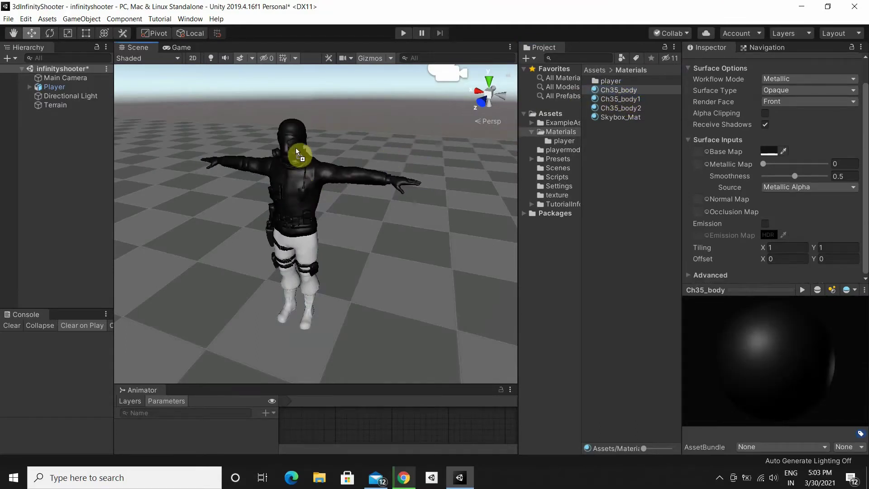
pyautogui.moveTo(311, 255)
pyautogui.mouseDown(button='right')
pyautogui.moveTo(317, 229)
pyautogui.moveTo(318, 306)
pyautogui.moveTo(340, 227)
pyautogui.moveTo(333, 295)
pyautogui.mouseUp(button='right')
pyautogui.scroll(3, 336, 291)
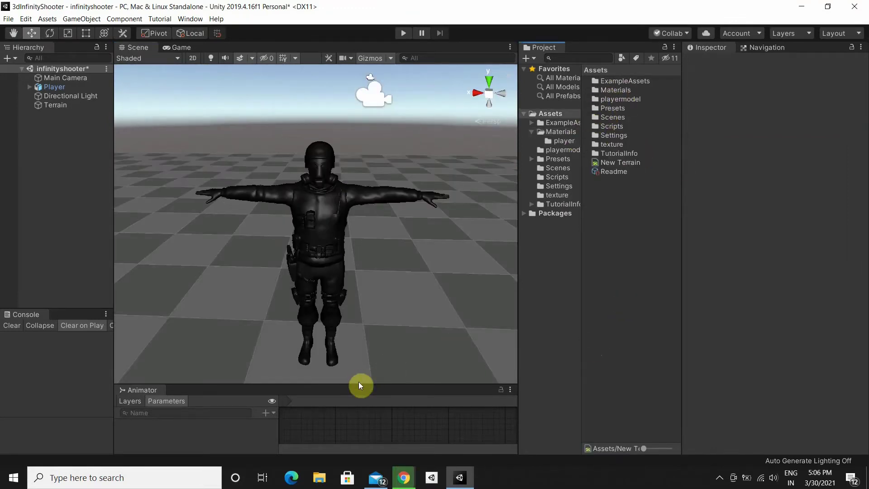
# Create a new folder named 'controller' in Assets
pyautogui.moveTo(358, 385); pyautogui.dragTo(357, 304)
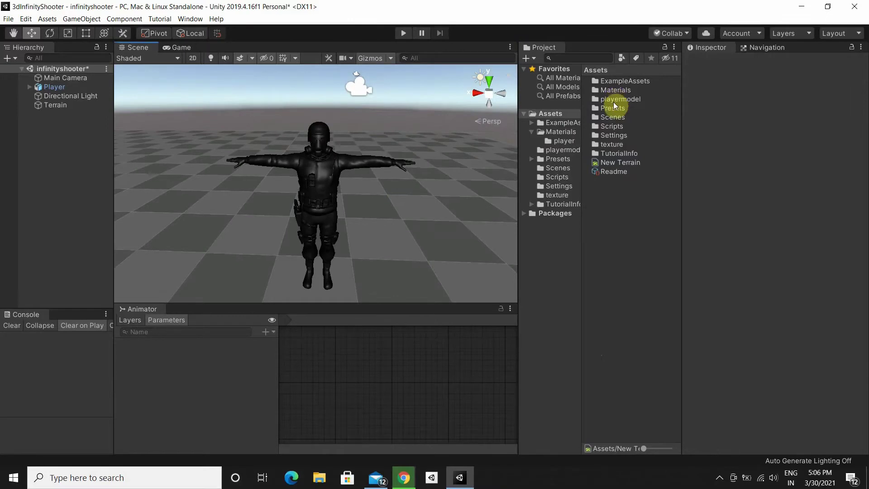
pyautogui.click(614, 102)
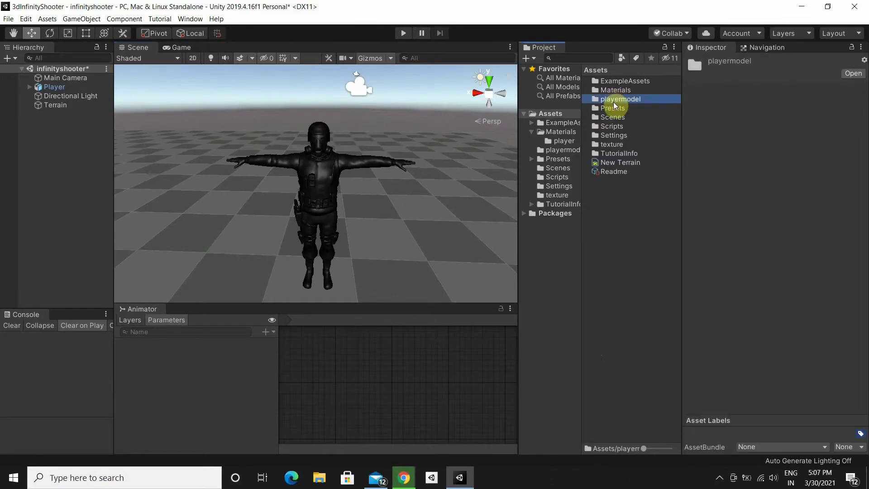
pyautogui.rightClick(618, 243)
pyautogui.moveTo(654, 225)
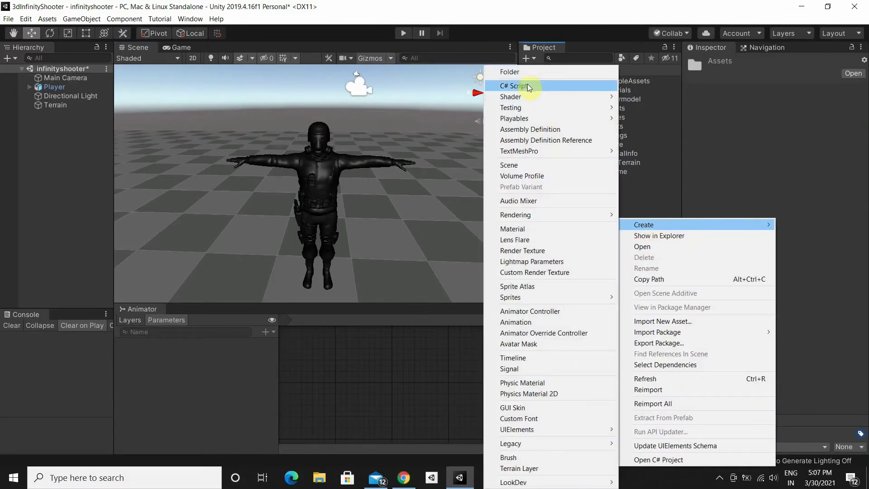
pyautogui.click(520, 75)
pyautogui.press('BackSpace')
pyautogui.write('controller')
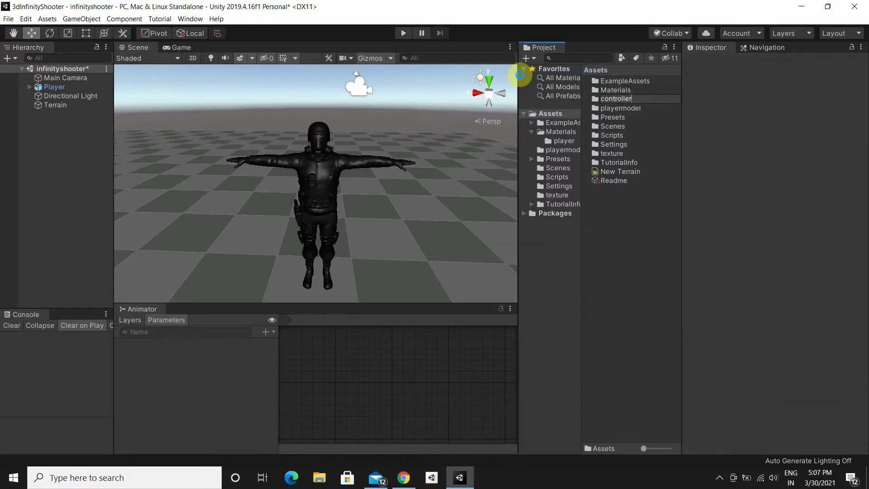
pyautogui.press('Return')
# Create an Animator Controller named 'PlayerController' inside the controller folder
pyautogui.doubleClick(612, 82)
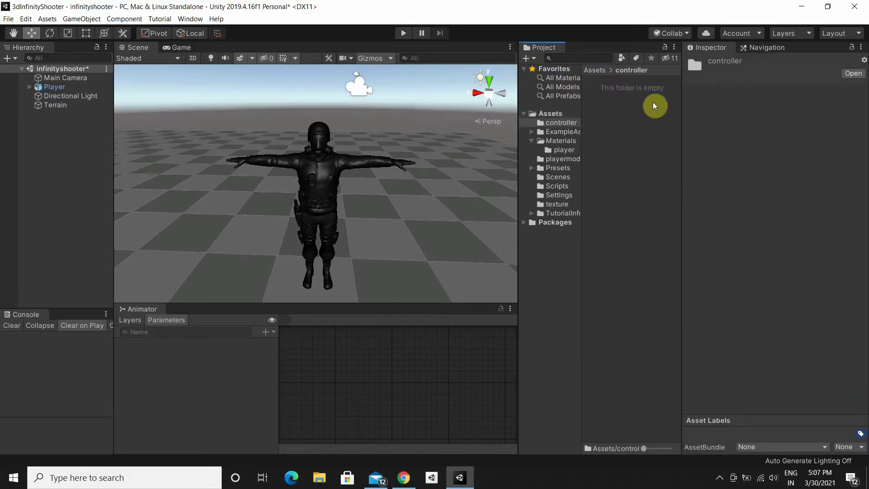
pyautogui.rightClick(614, 131)
pyautogui.moveTo(638, 138)
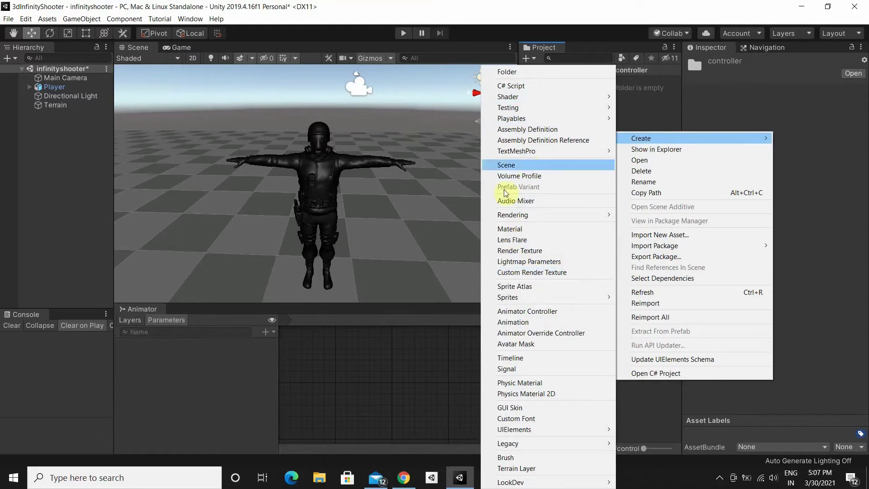
pyautogui.click(566, 313)
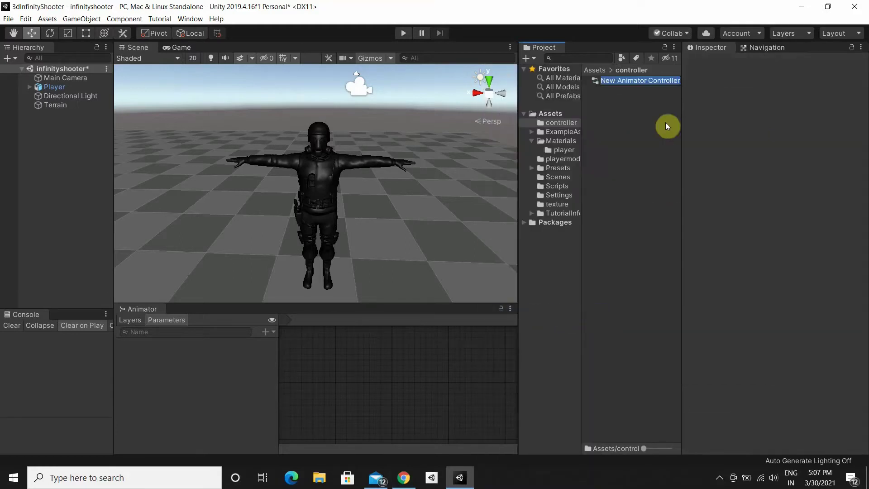
pyautogui.write('P')
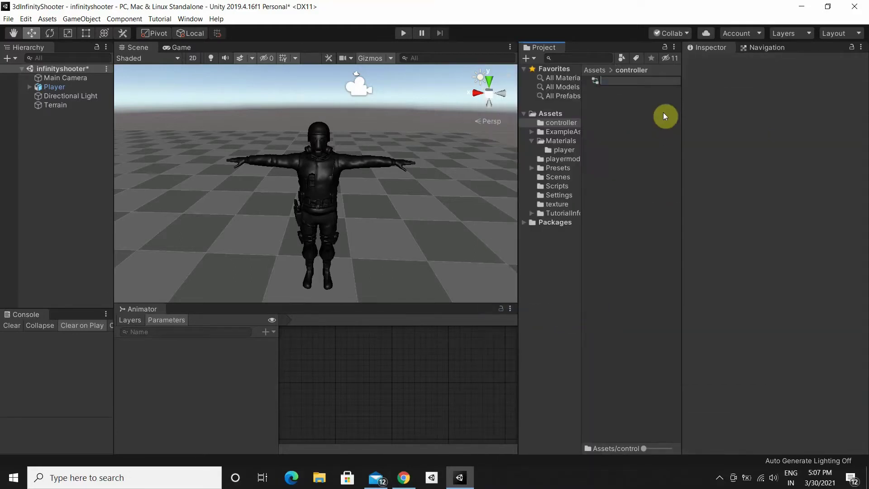
pyautogui.write('layer')
pyautogui.write('Controlle')
pyautogui.write('r')
pyautogui.press('Return')
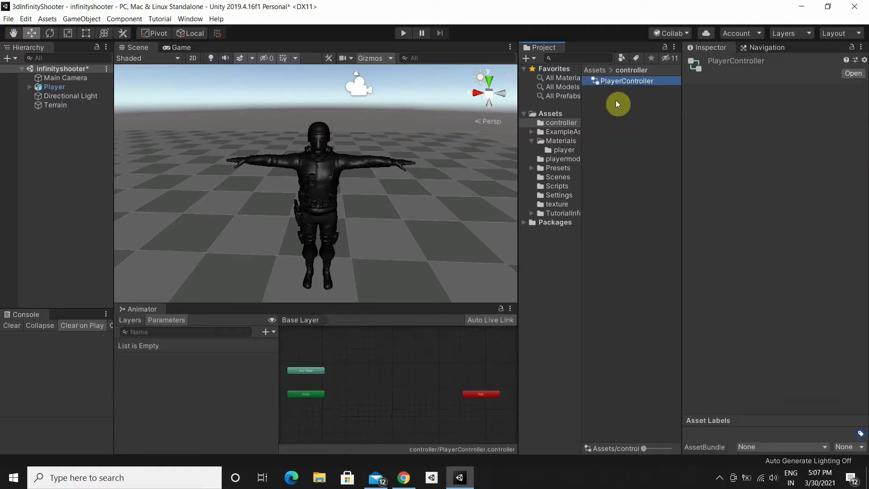
pyautogui.click(63, 87)
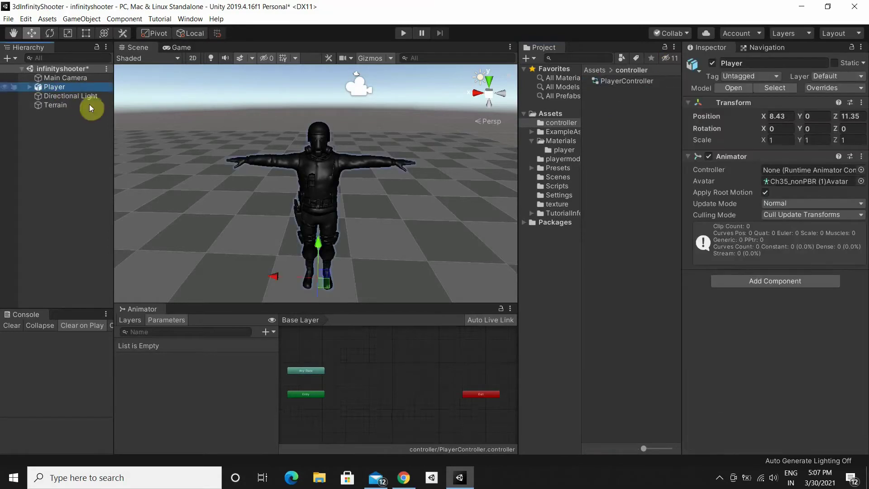
# Assign PlayerController to the Player's Animator and enlarge the graph to add a state
pyautogui.moveTo(617, 82); pyautogui.dragTo(820, 172)
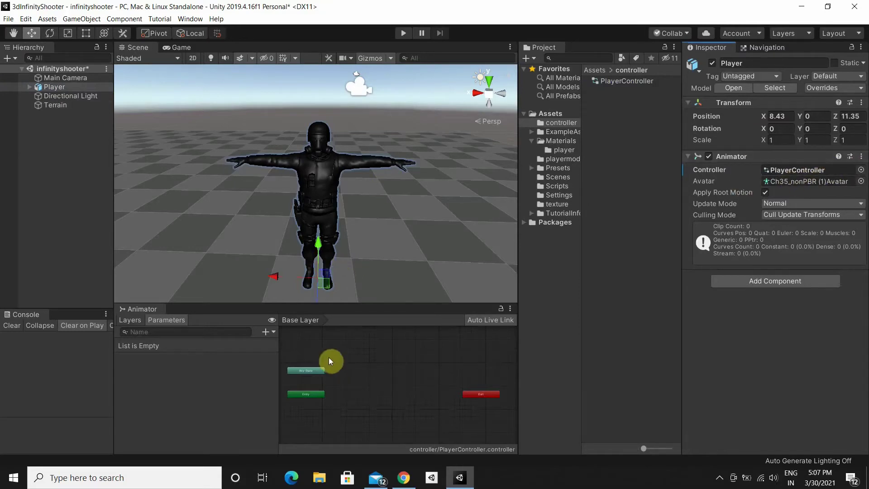
pyautogui.moveTo(334, 302); pyautogui.dragTo(339, 252)
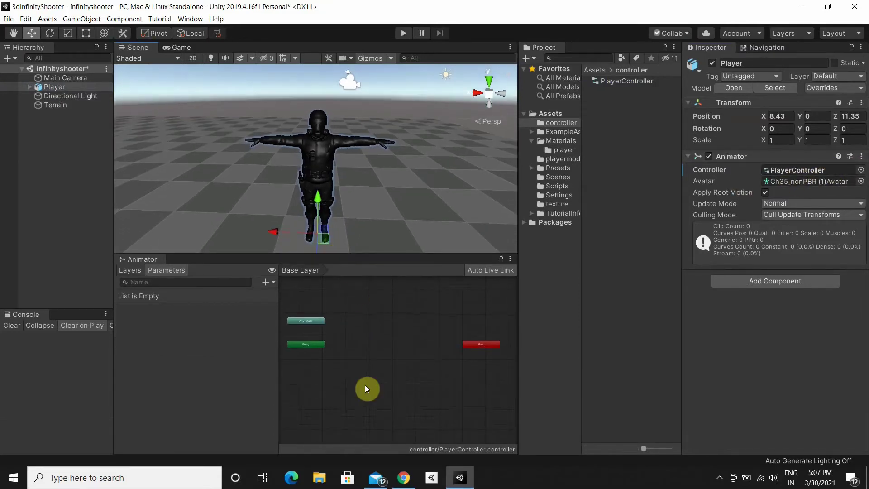
pyautogui.scroll(3, 296, 304)
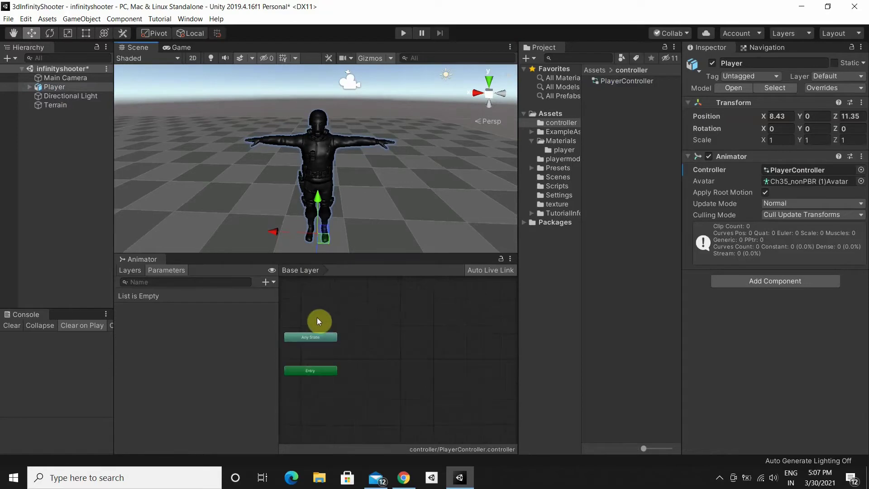
pyautogui.rightClick(385, 376)
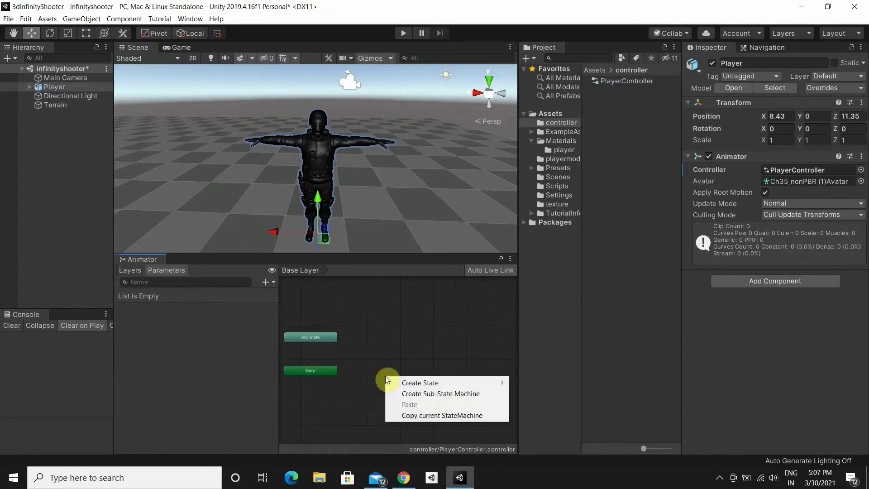
pyautogui.moveTo(421, 383)
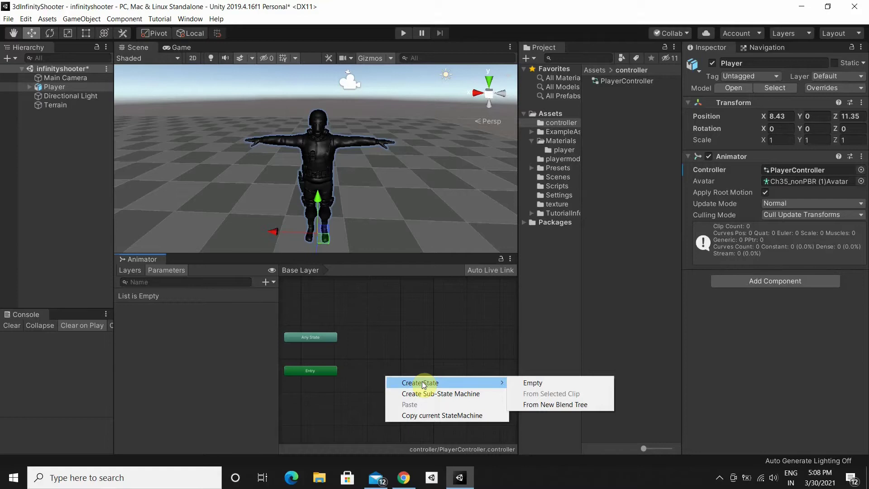
# Add a state from a new Blend Tree, open it, and play its preview
pyautogui.click(554, 404)
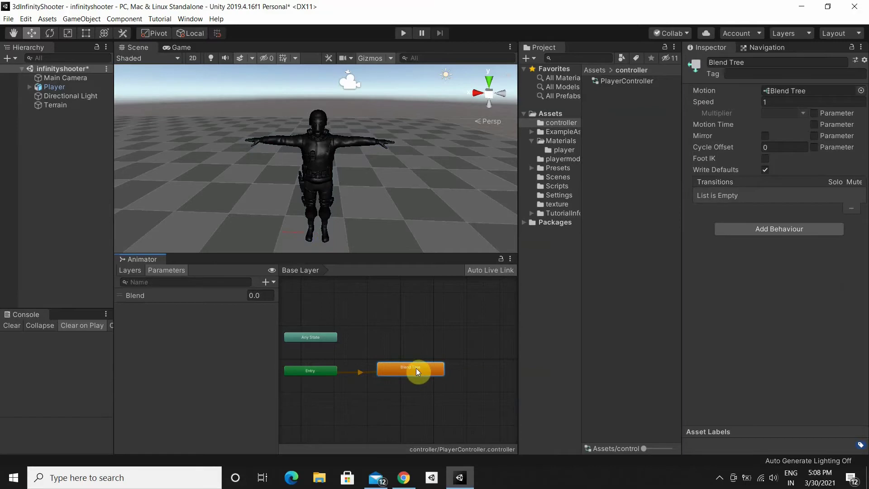
pyautogui.doubleClick(416, 368)
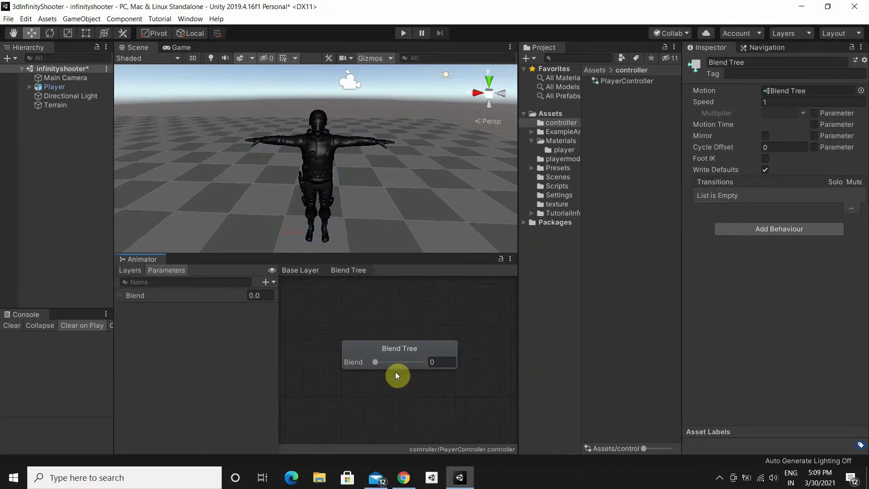
pyautogui.click(411, 348)
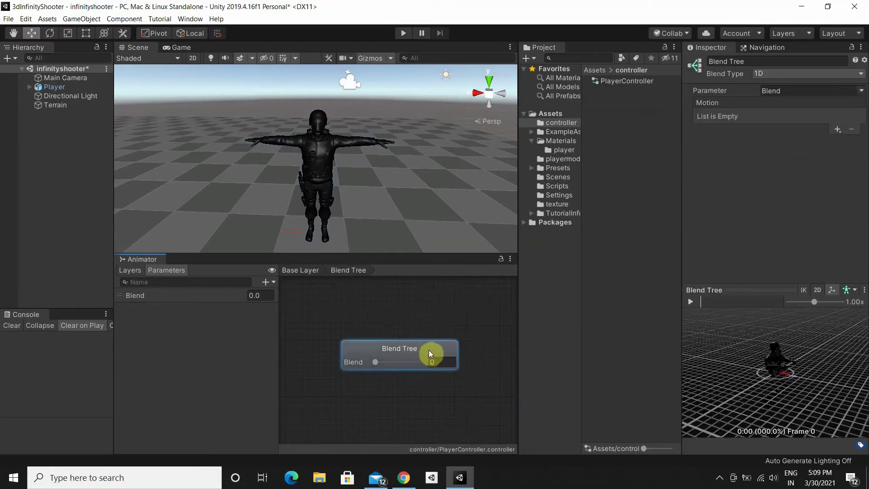
pyautogui.click(690, 302)
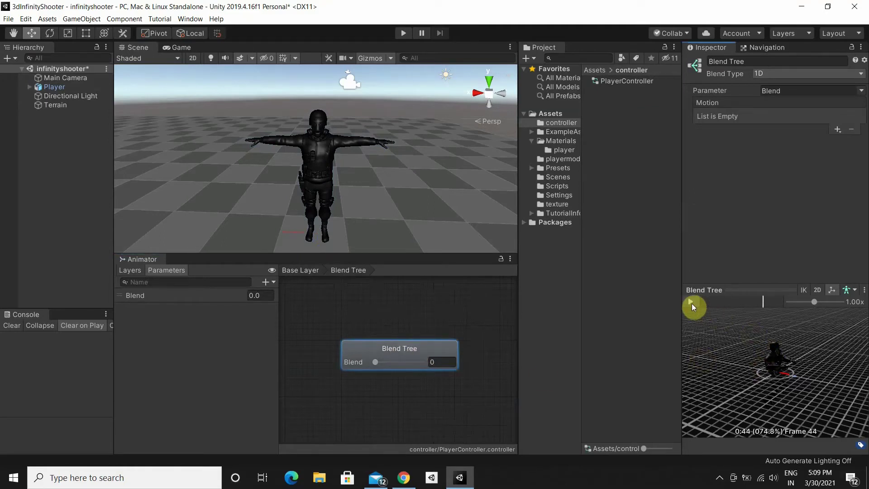
pyautogui.click(691, 301)
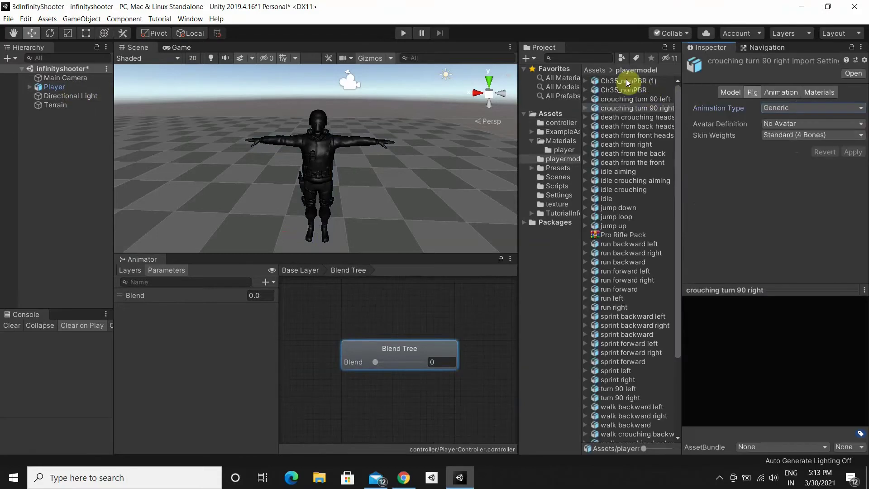
# Select all the animation FBX files from crouching turn 90 left to the end of the list
pyautogui.click(627, 81)
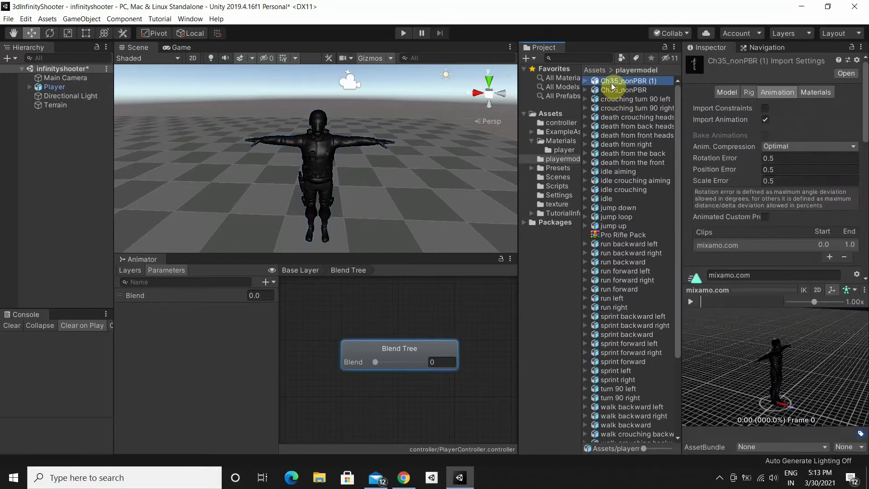
pyautogui.click(751, 92)
pyautogui.click(623, 90)
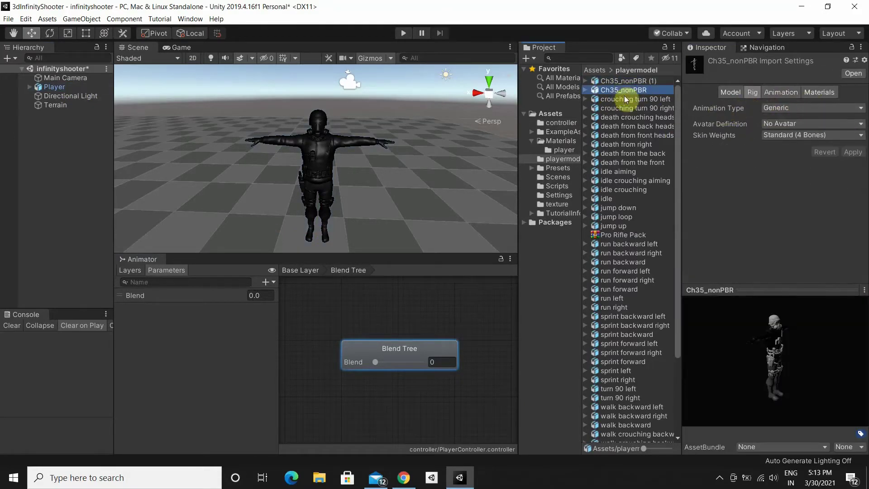
pyautogui.click(614, 108)
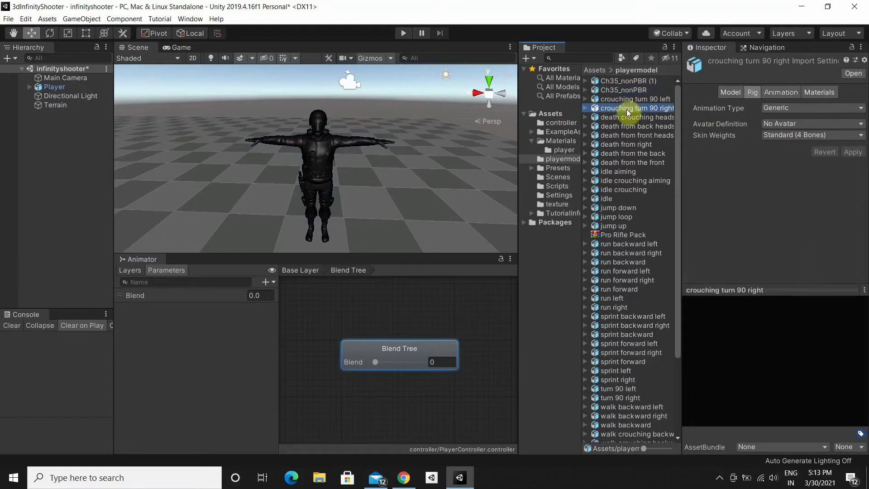
pyautogui.click(792, 107)
pyautogui.click(639, 91)
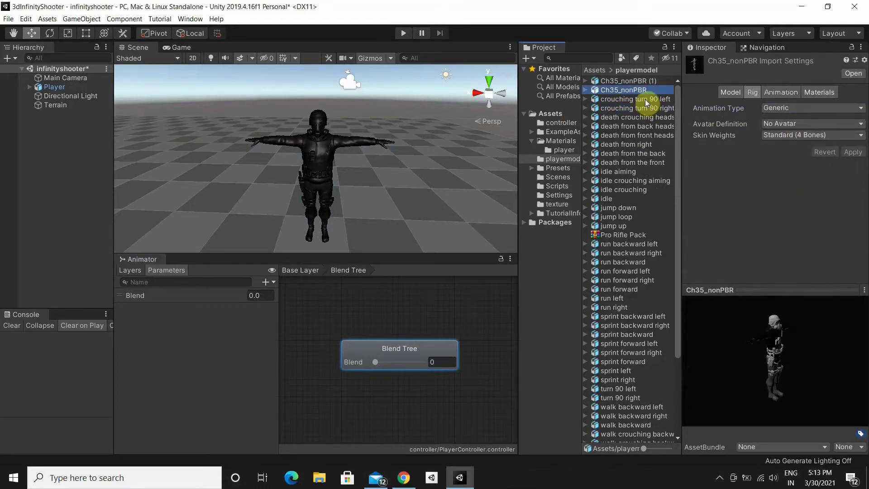
pyautogui.click(645, 99)
pyautogui.keyDown('shift'); pyautogui.click(616, 307); pyautogui.keyUp('shift')
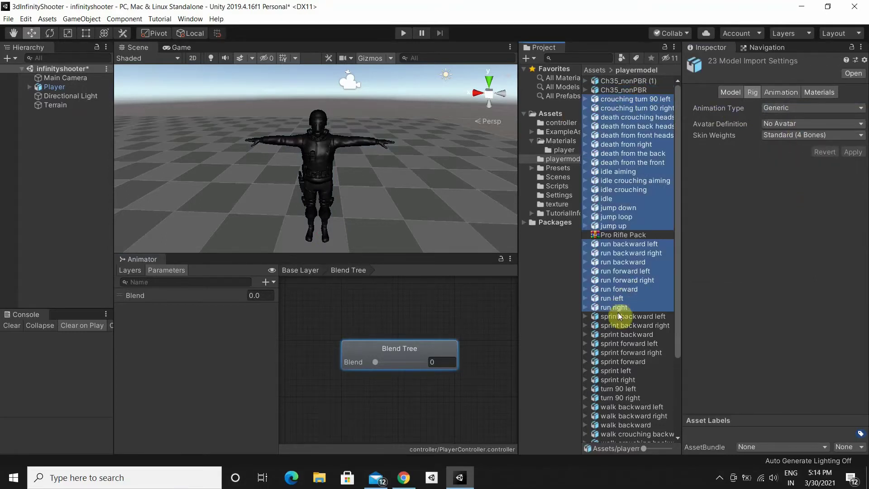
pyautogui.moveTo(619, 316)
pyautogui.keyDown('shift'); pyautogui.mouseDown()
pyautogui.moveTo(640, 358)
pyautogui.moveTo(640, 427)
pyautogui.mouseUp(); pyautogui.keyUp('shift')
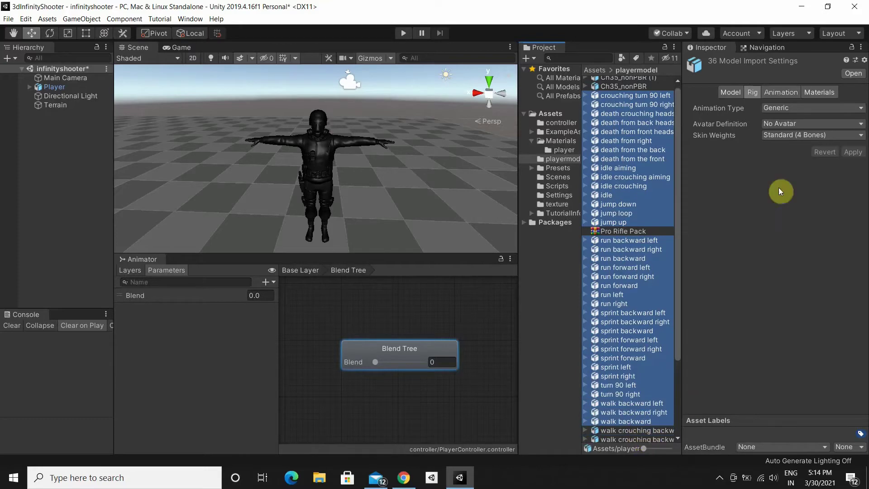
# Set their rig to Humanoid, copying the avatar from Ch35_nonPBR (1)Avatar, and apply
pyautogui.click(800, 109)
pyautogui.click(797, 151)
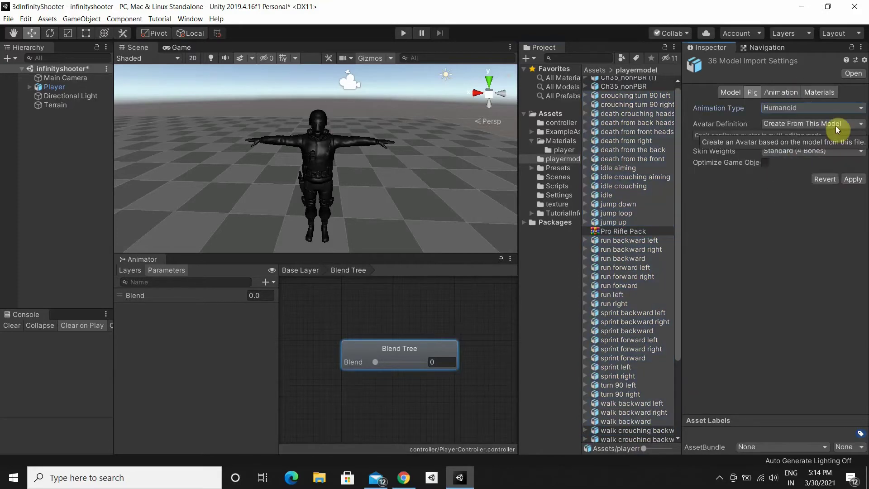
pyautogui.click(799, 124)
pyautogui.click(807, 156)
pyautogui.click(859, 174)
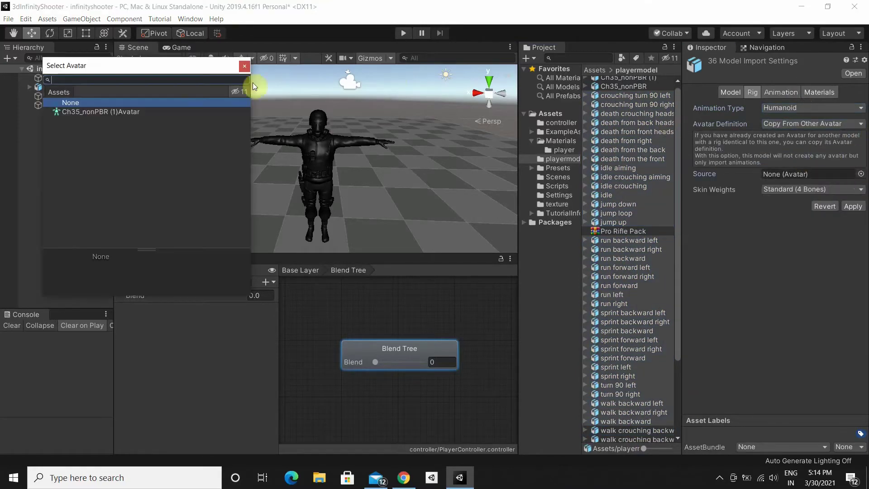
pyautogui.click(131, 111)
pyautogui.click(244, 66)
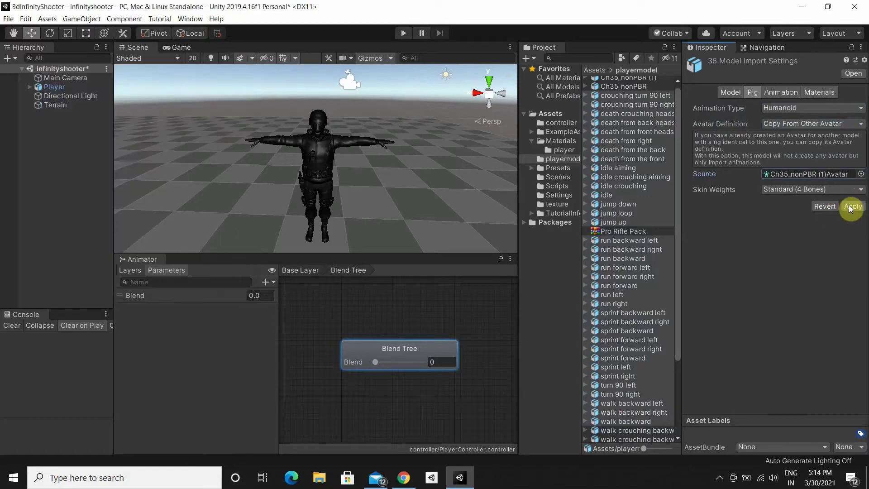
pyautogui.click(852, 205)
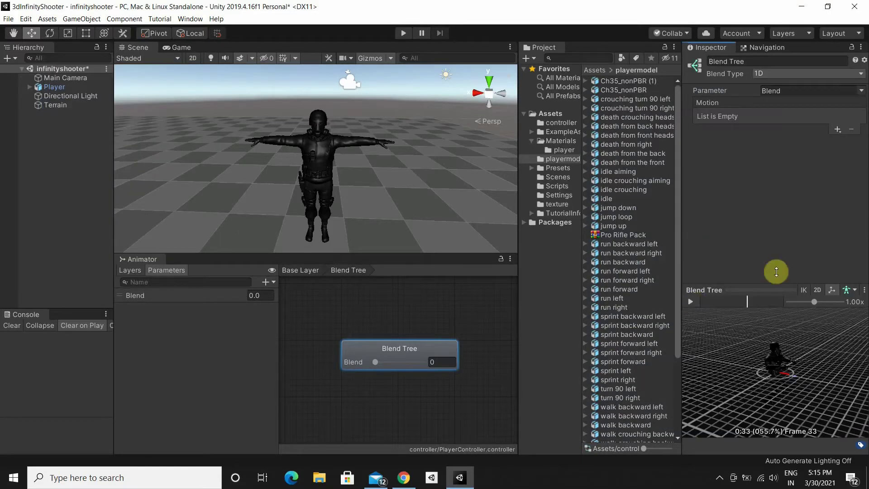
# Preview the crouching turn 90 right, run backward, run left and death headshot animations
pyautogui.click(616, 109)
pyautogui.click(774, 93)
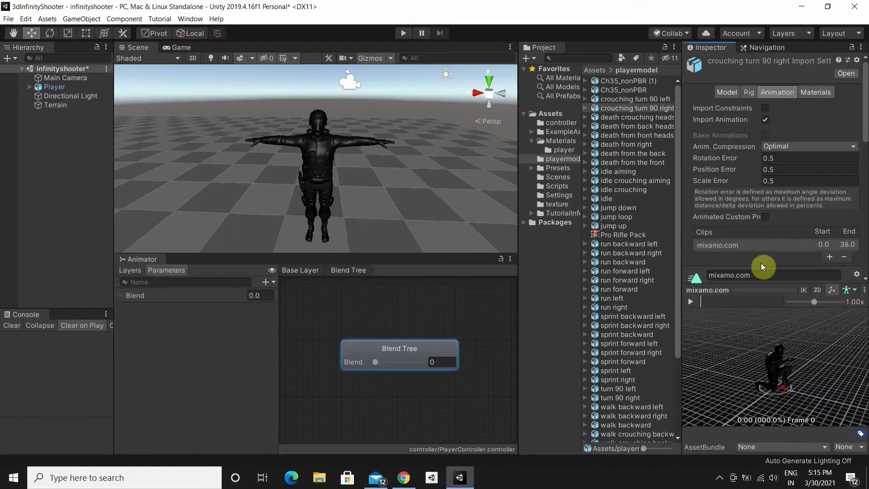
pyautogui.click(691, 303)
pyautogui.click(618, 262)
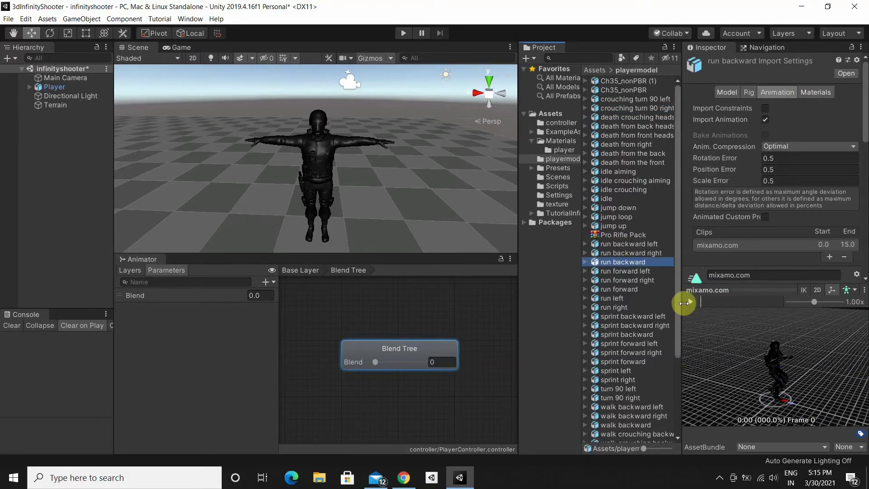
pyautogui.click(688, 303)
pyautogui.click(612, 298)
pyautogui.click(691, 302)
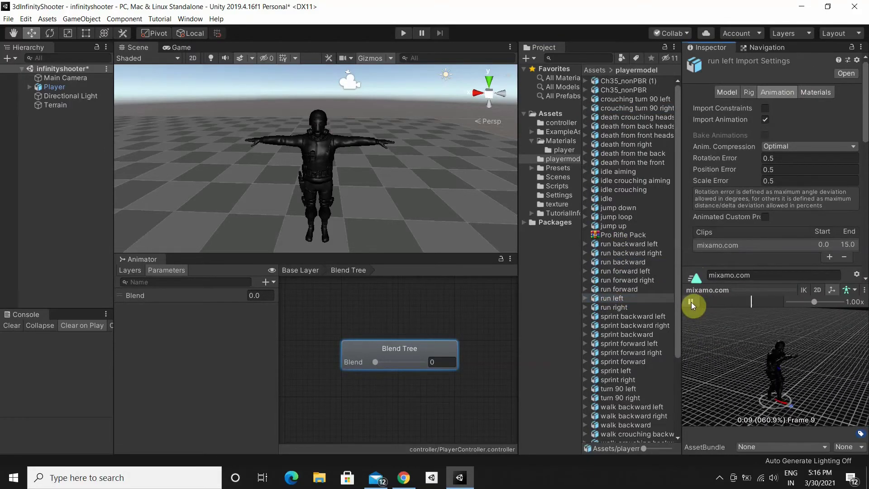
pyautogui.click(626, 325)
pyautogui.click(689, 302)
pyautogui.click(629, 126)
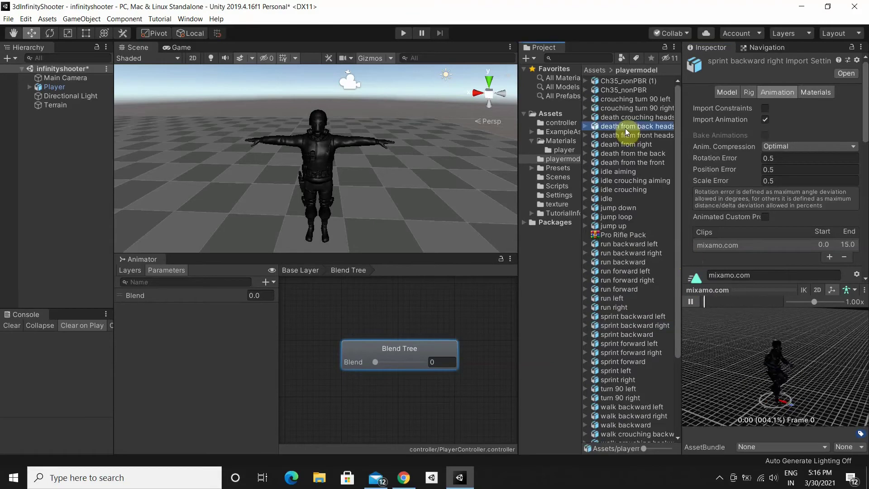
pyautogui.click(689, 302)
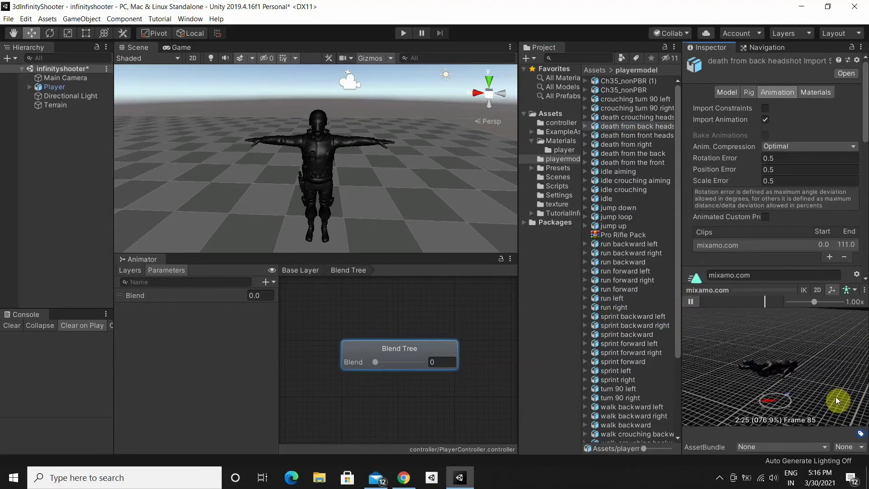
# Expand walk backward to reveal its mixamo.com clip and reselect the Blend Tree node
pyautogui.click(620, 398)
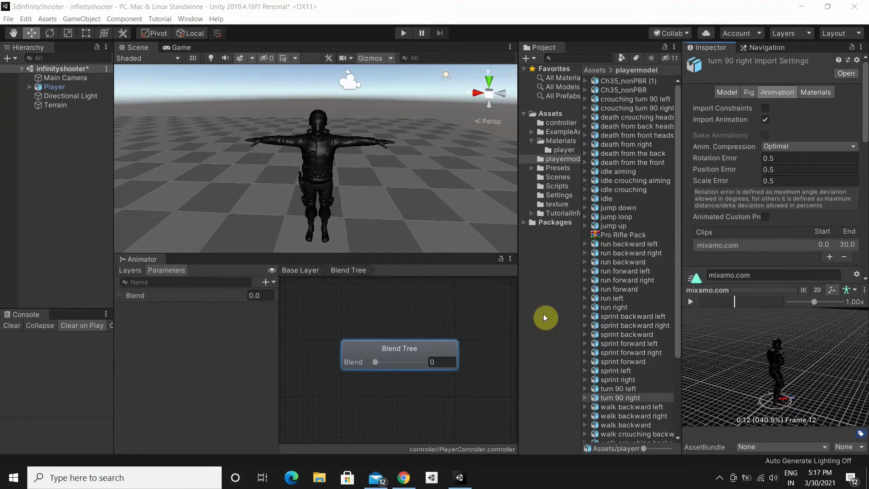
pyautogui.scroll(-5, 655, 306)
pyautogui.click(615, 321)
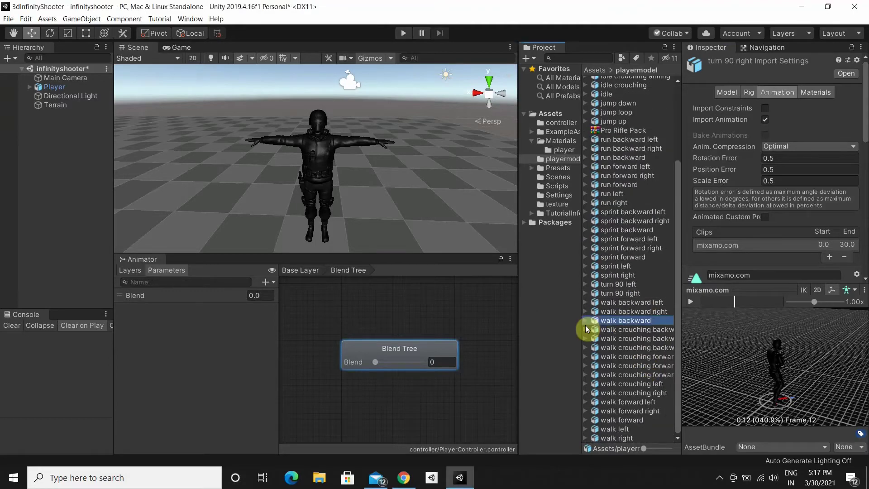
pyautogui.click(586, 321)
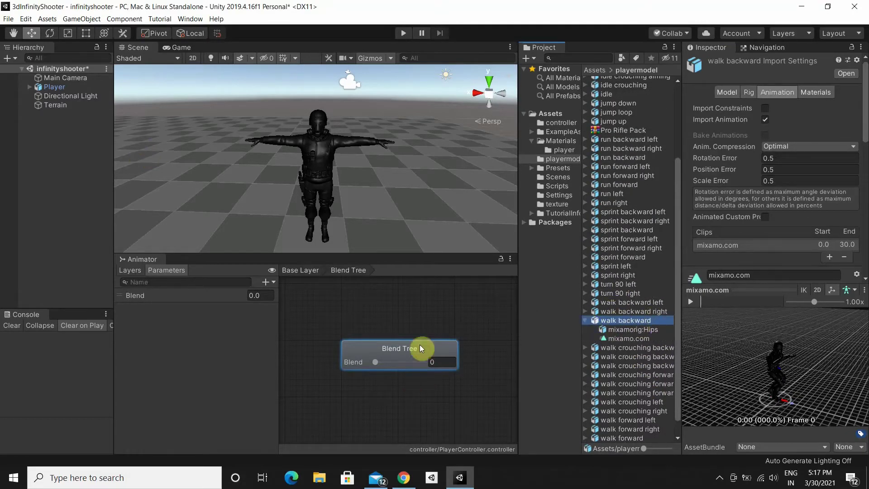
pyautogui.click(434, 372)
# Add four empty motion slots to the Blend Tree
pyautogui.click(837, 128)
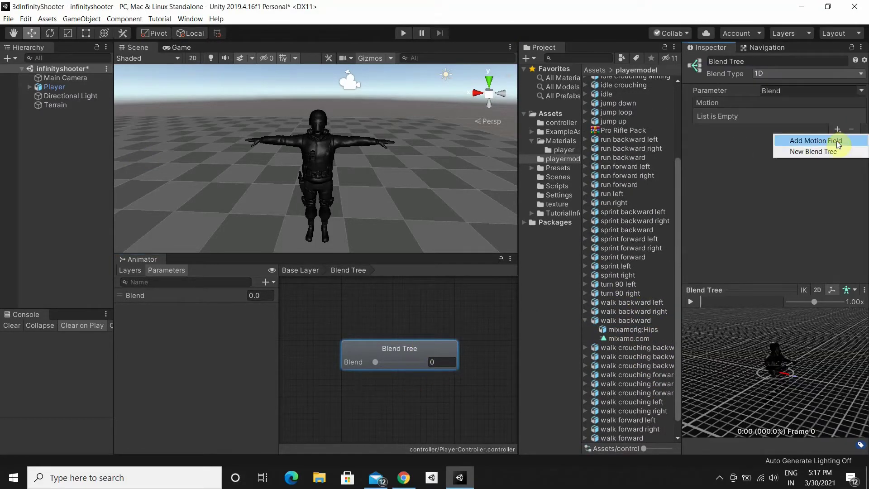
pyautogui.click(836, 140)
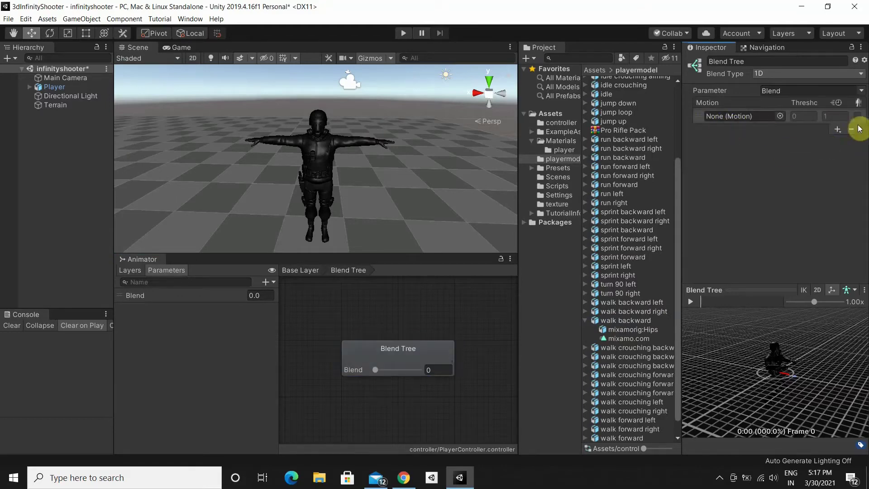
pyautogui.click(837, 129)
pyautogui.click(836, 140)
pyautogui.click(837, 179)
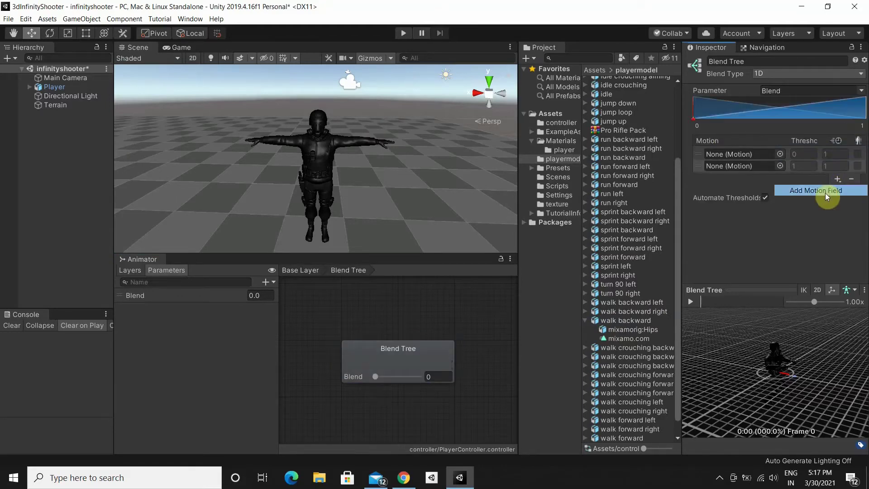
pyautogui.click(824, 191)
pyautogui.click(837, 191)
pyautogui.click(832, 202)
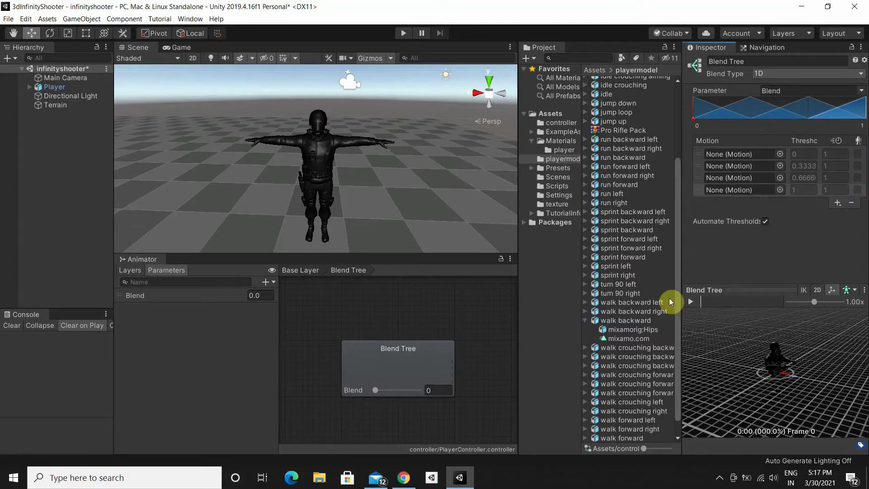
# Place the walk backward mixamo.com clip into the first motion slot
pyautogui.click(633, 337)
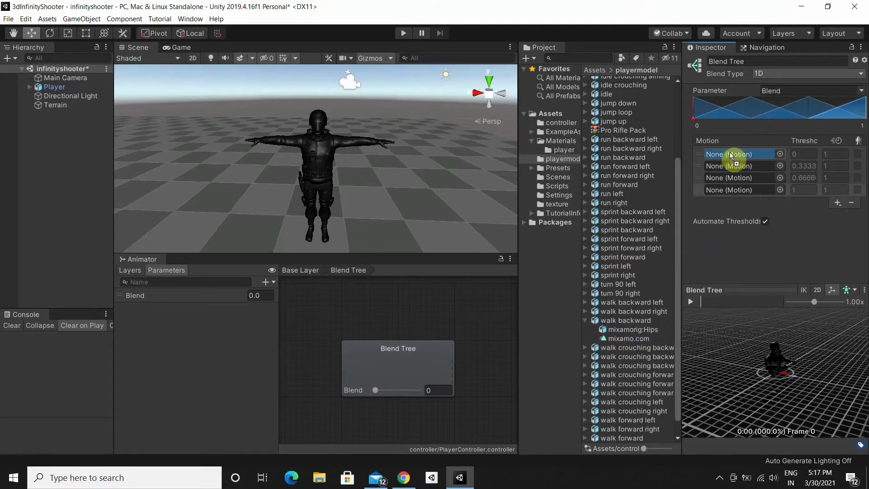
pyautogui.moveTo(633, 337); pyautogui.dragTo(729, 152)
pyautogui.click(689, 293)
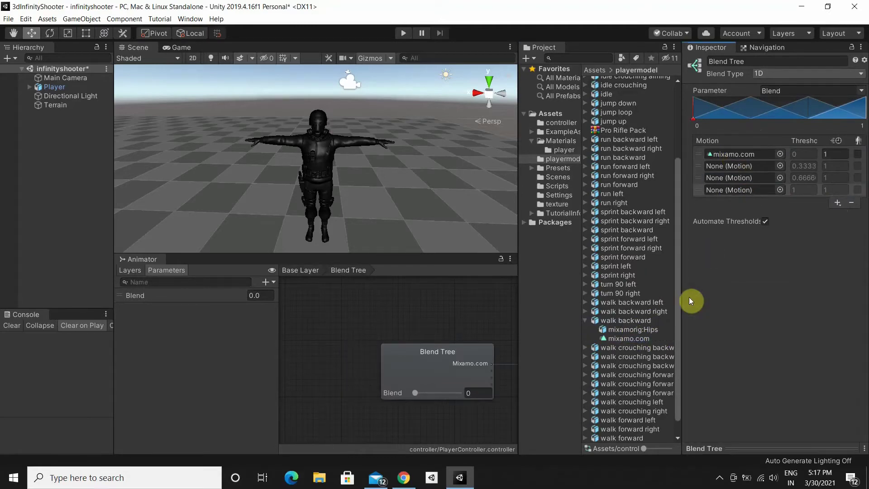
pyautogui.click(724, 154)
pyautogui.click(377, 152)
pyautogui.click(605, 321)
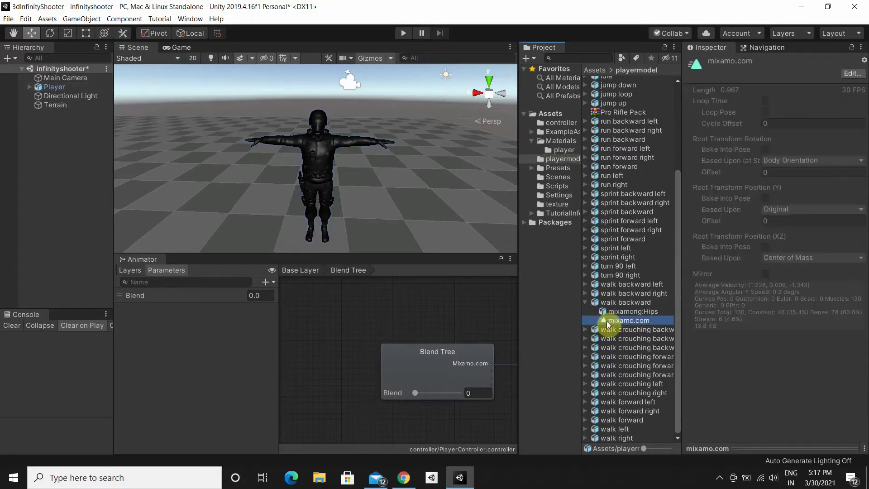
pyautogui.click(402, 365)
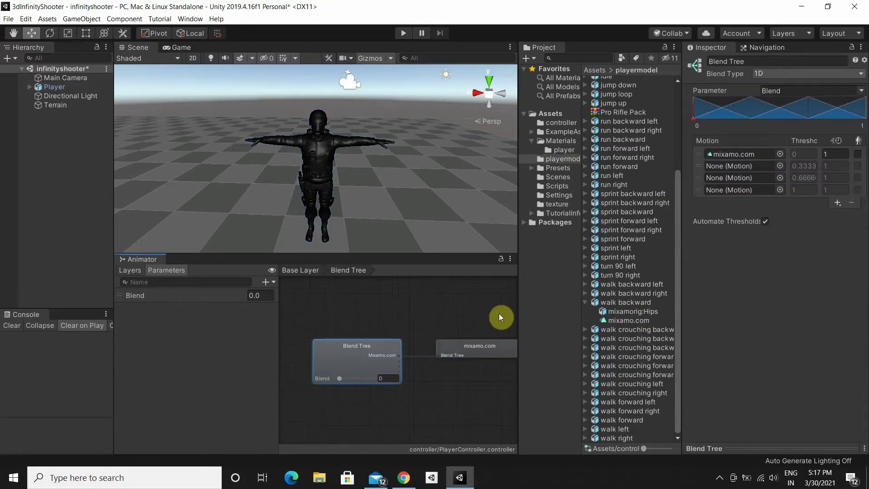
pyautogui.click(484, 351)
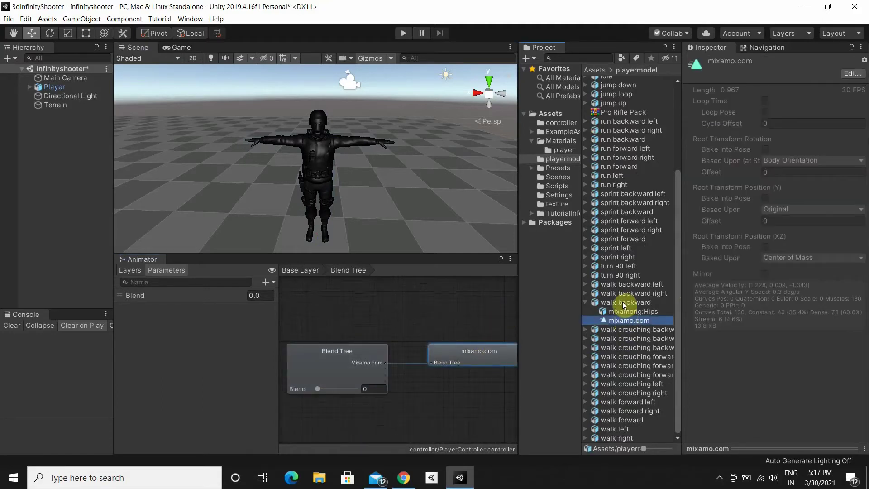
# Rename the walk backward clip to walkBackword, apply the import change, and preview the blend
pyautogui.click(623, 301)
pyautogui.click(762, 274)
pyautogui.press('BackSpace')
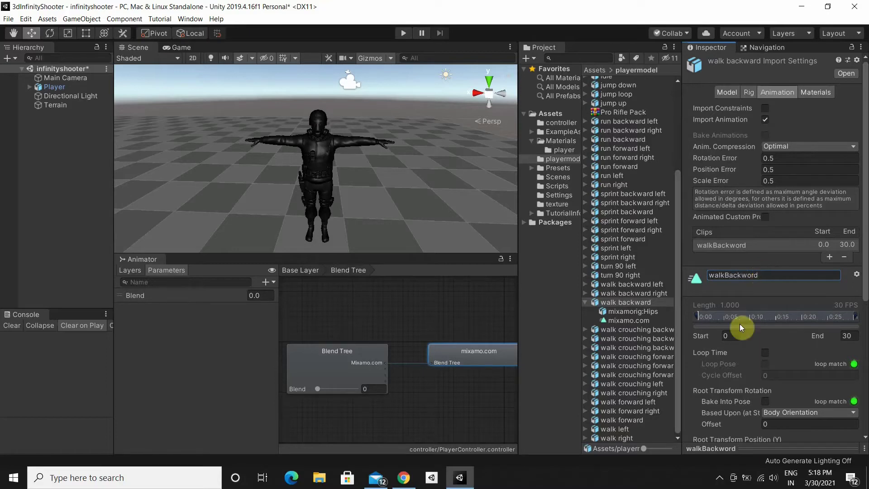
pyautogui.click(485, 357)
pyautogui.click(428, 267)
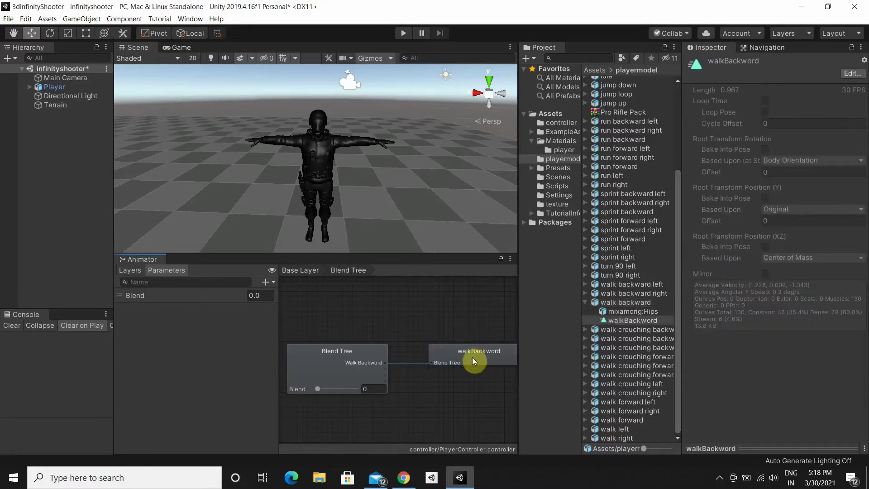
pyautogui.click(342, 354)
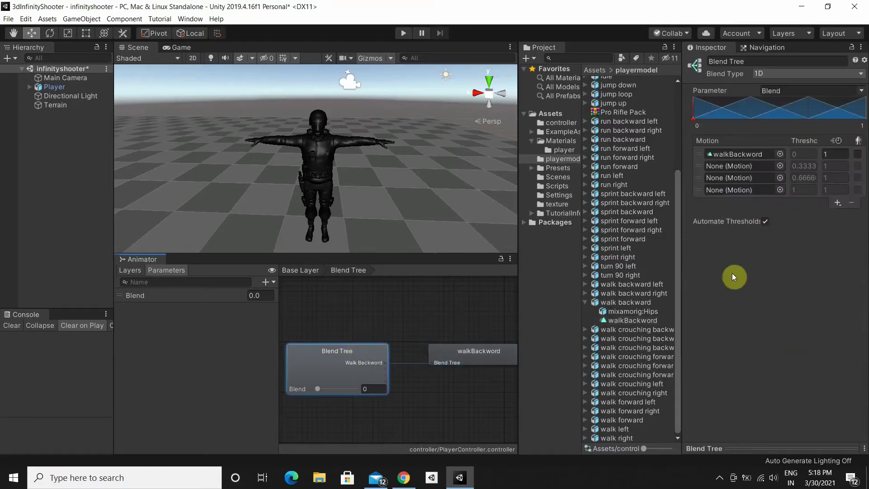
pyautogui.moveTo(785, 448); pyautogui.dragTo(688, 322)
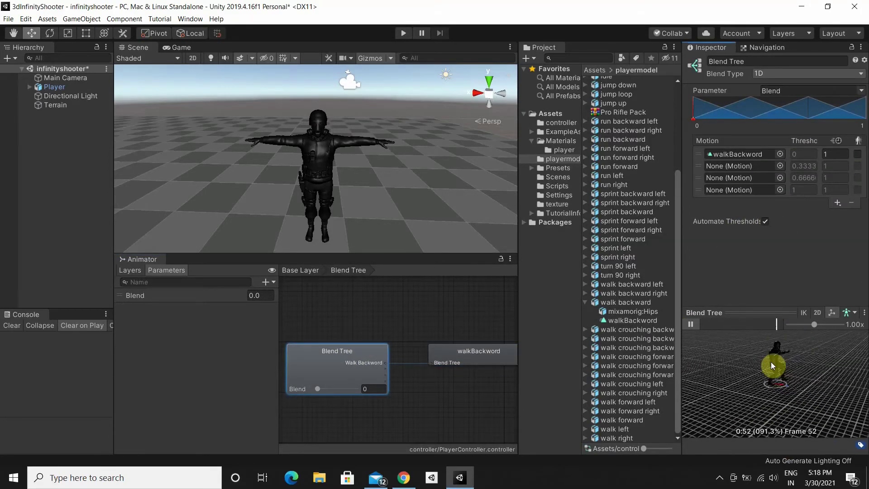
pyautogui.click(692, 324)
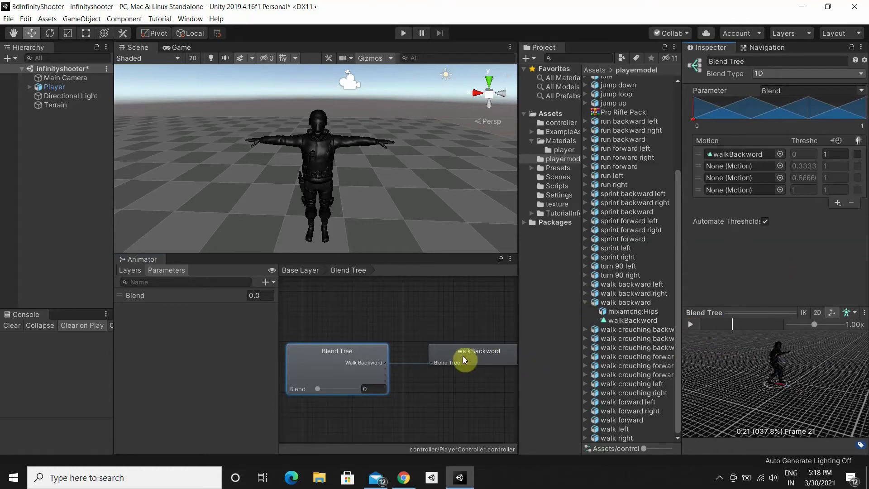
pyautogui.scroll(2, 589, 303)
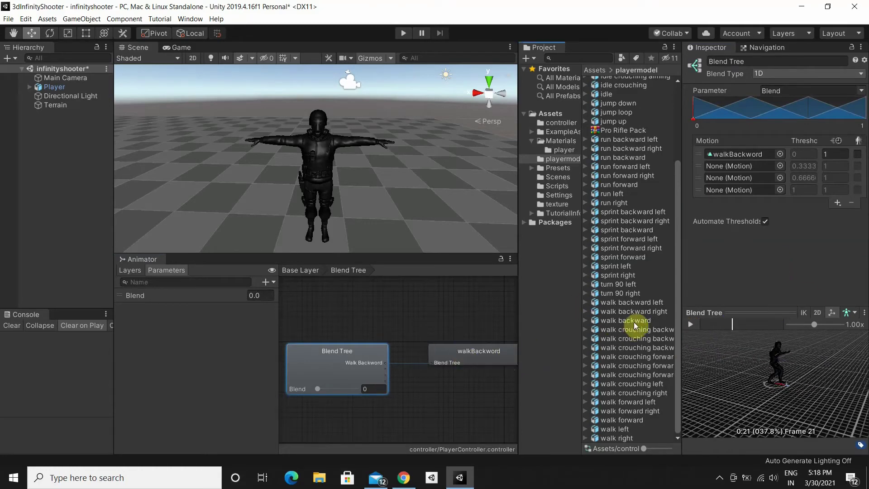
# Rename the walk forward clip to walkForword, apply the import settings, and preview it
pyautogui.click(586, 421)
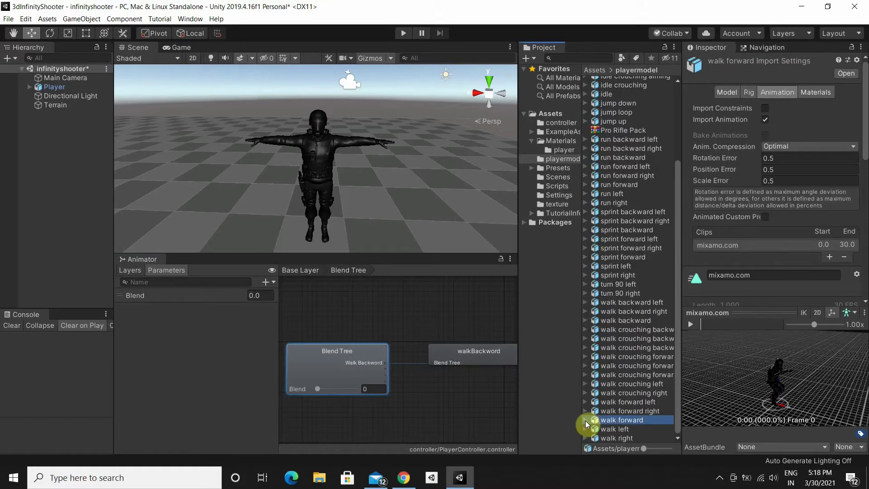
pyautogui.click(585, 420)
pyautogui.click(628, 420)
pyautogui.click(614, 403)
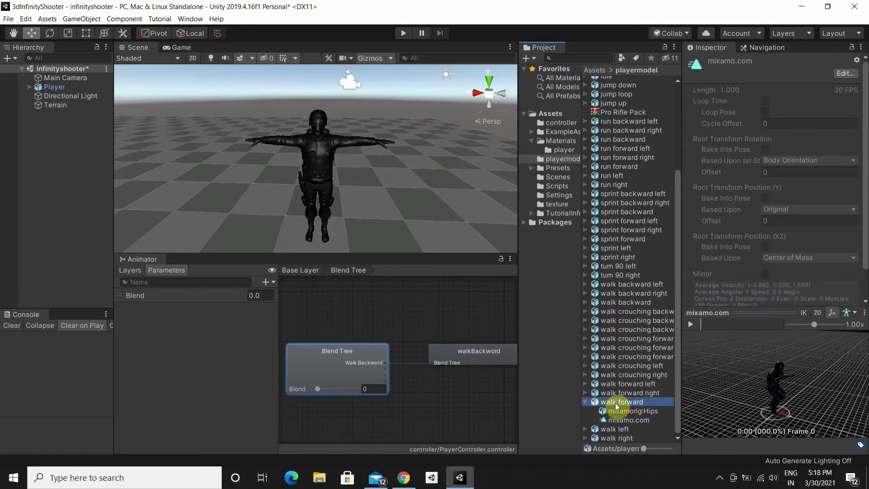
pyautogui.click(764, 276)
pyautogui.press('BackSpace')
pyautogui.write('walkForword')
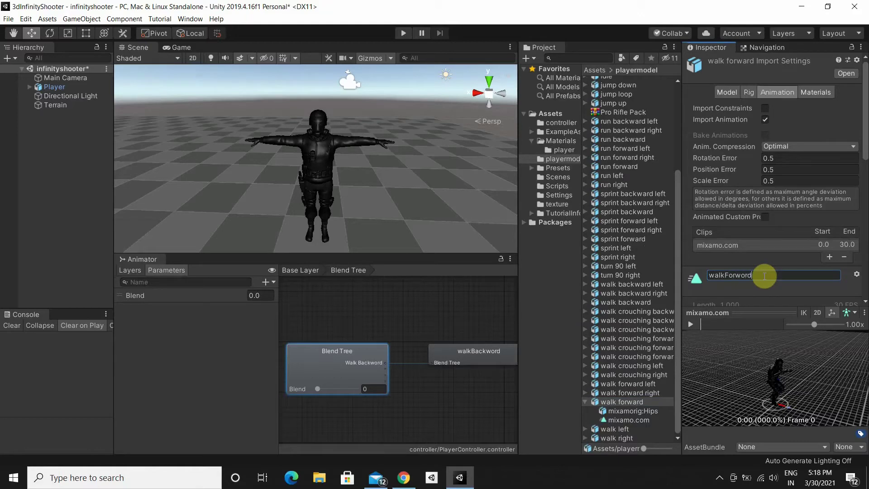
pyautogui.press('Return')
pyautogui.scroll(-5, 726, 290)
pyautogui.scroll(5, 742, 224)
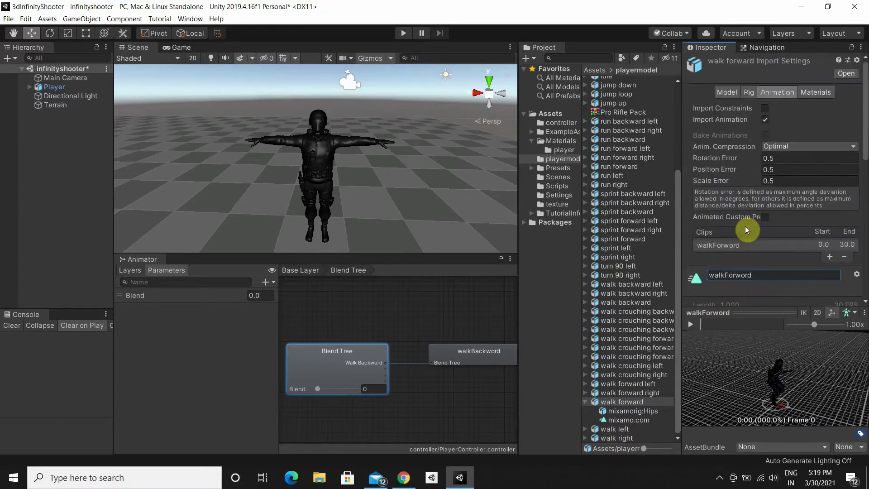
pyautogui.scroll(-10, 746, 230)
pyautogui.click(845, 296)
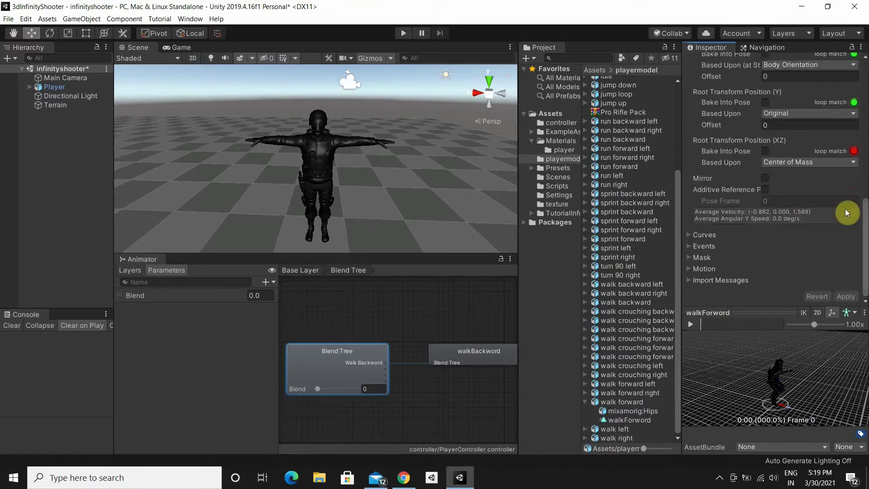
pyautogui.click(691, 325)
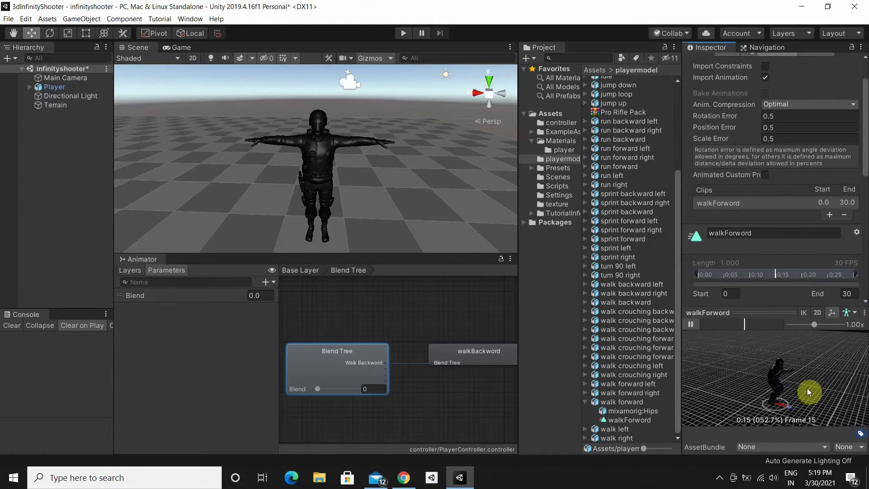
pyautogui.click(691, 326)
# Put walkForword into the Blend Tree's second motion slot
pyautogui.moveTo(629, 419); pyautogui.dragTo(482, 398)
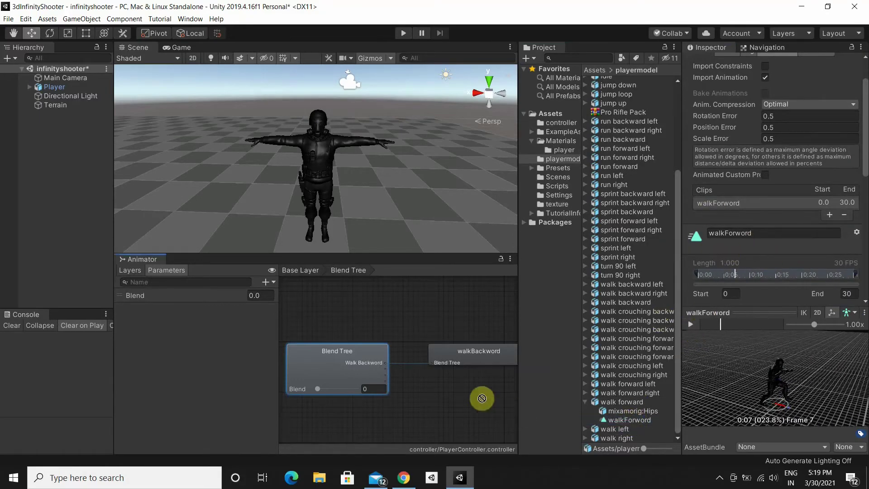
pyautogui.moveTo(638, 419); pyautogui.dragTo(369, 366)
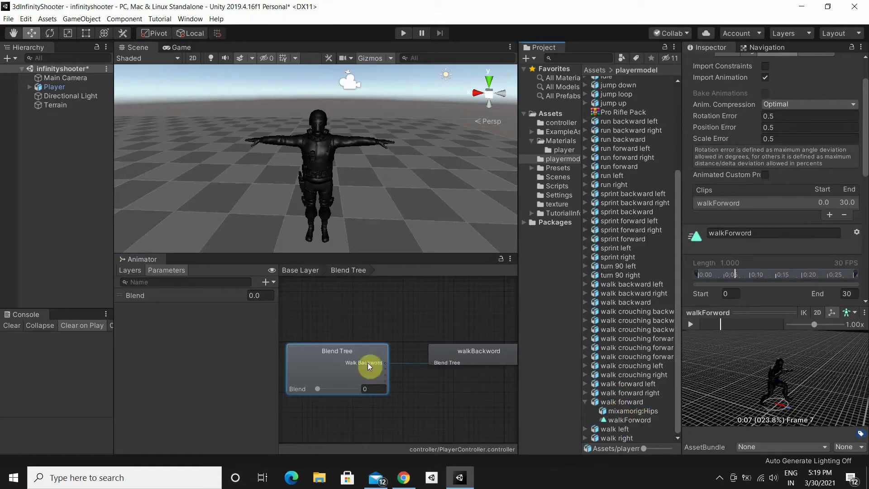
pyautogui.click(369, 365)
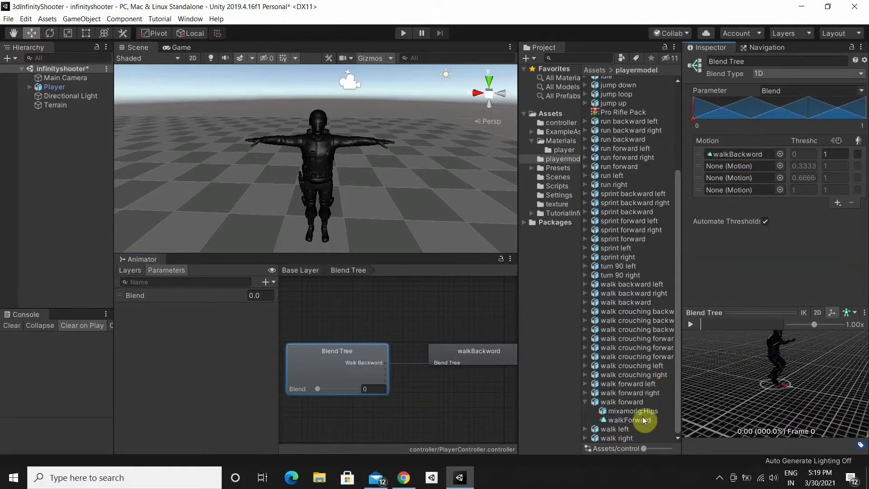
pyautogui.moveTo(644, 420); pyautogui.dragTo(735, 166)
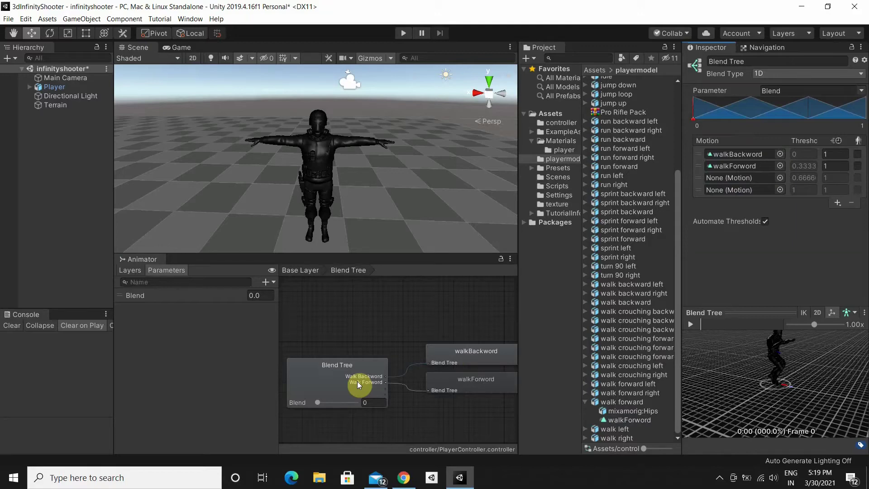
# Play the Blend Tree preview and slide Blend between 1 and 0, leaving it near 0.19
pyautogui.scroll(5, 634, 395)
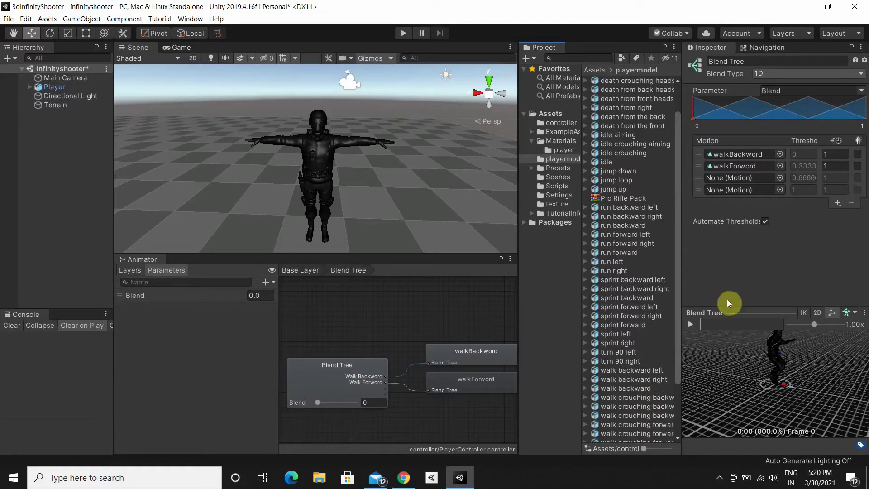
pyautogui.click(690, 324)
pyautogui.moveTo(317, 402)
pyautogui.mouseDown()
pyautogui.moveTo(358, 403)
pyautogui.moveTo(315, 403)
pyautogui.mouseUp()
pyautogui.moveTo(728, 312); pyautogui.dragTo(736, 289)
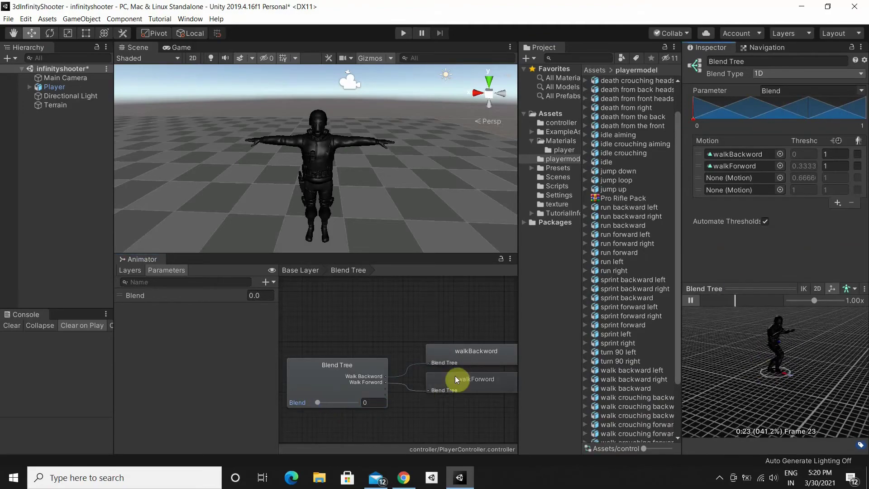
pyautogui.moveTo(343, 404); pyautogui.dragTo(324, 401)
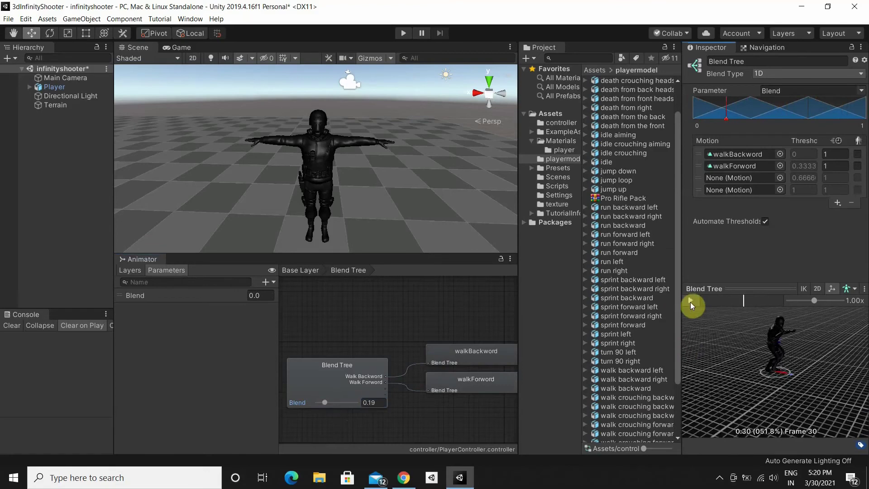
# Run the game in the Game view, raise Blend to 1 while playing, then stop
pyautogui.click(403, 34)
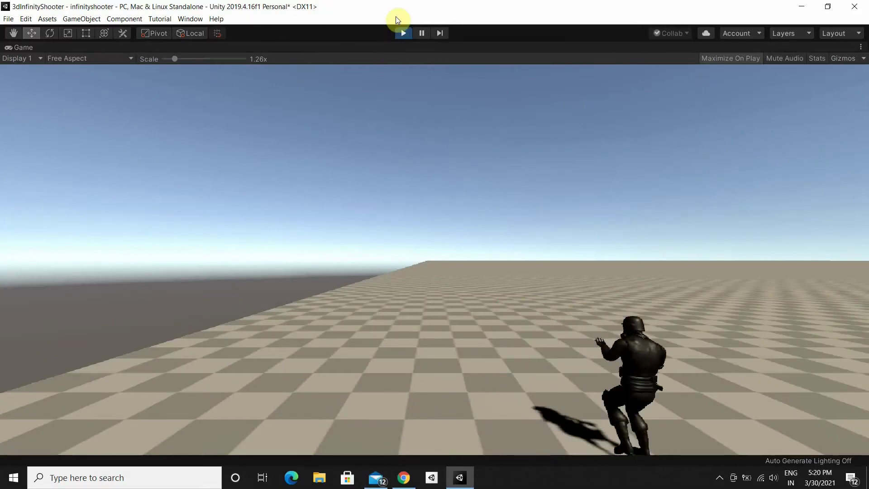
pyautogui.click(404, 33)
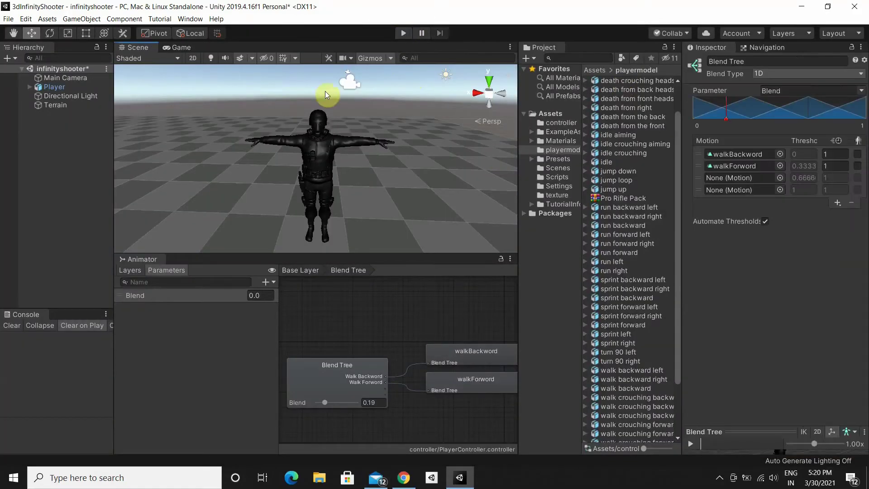
pyautogui.click(186, 49)
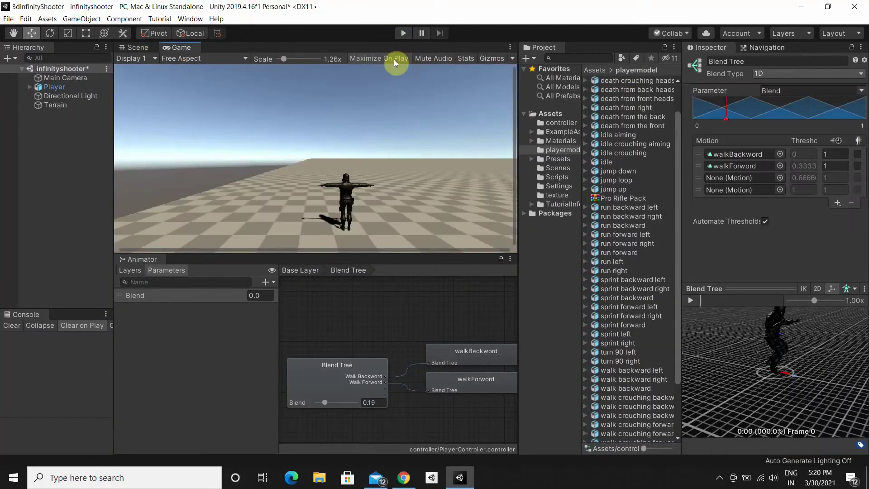
pyautogui.click(404, 33)
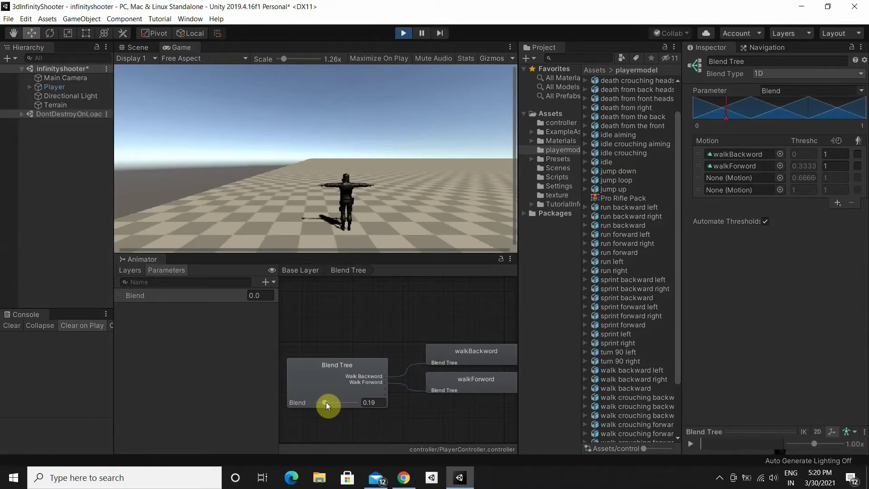
pyautogui.moveTo(322, 402); pyautogui.dragTo(352, 407)
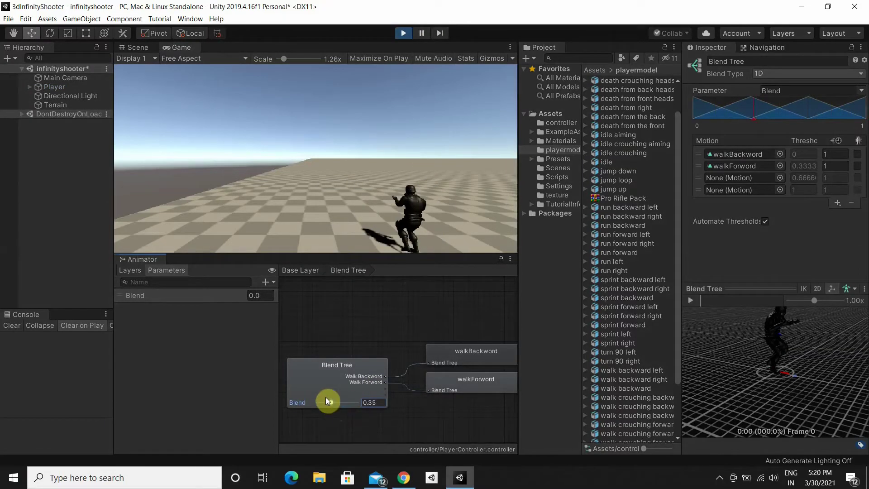
pyautogui.moveTo(326, 401); pyautogui.dragTo(356, 403)
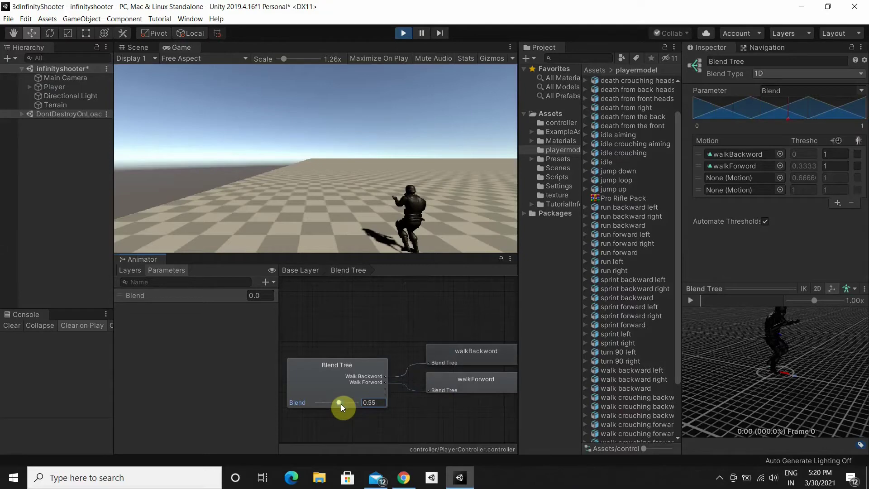
pyautogui.click(404, 33)
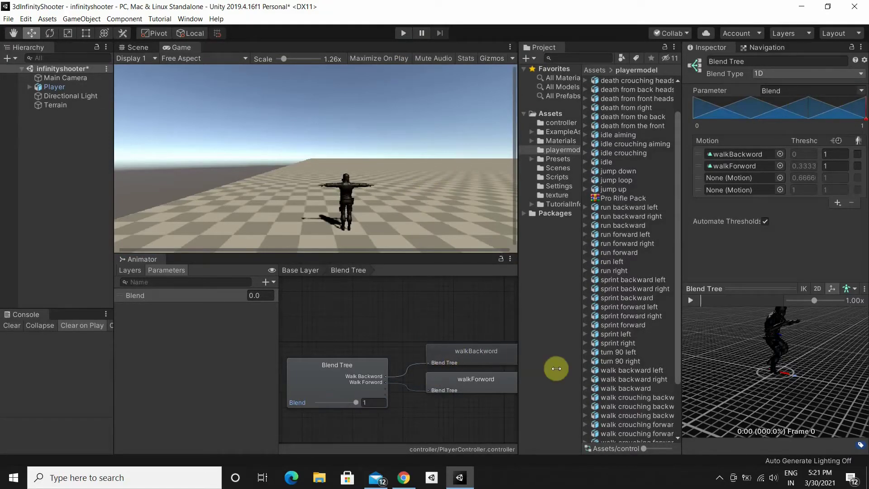
# Select the walk backward animation asset and apply its import settings
pyautogui.scroll(-3, 649, 288)
pyautogui.click(597, 421)
pyautogui.click(585, 420)
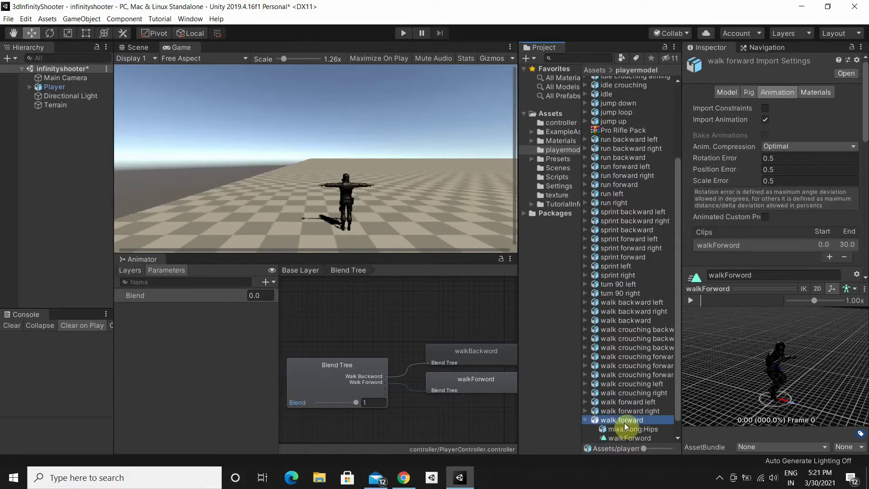
pyautogui.scroll(-5, 778, 254)
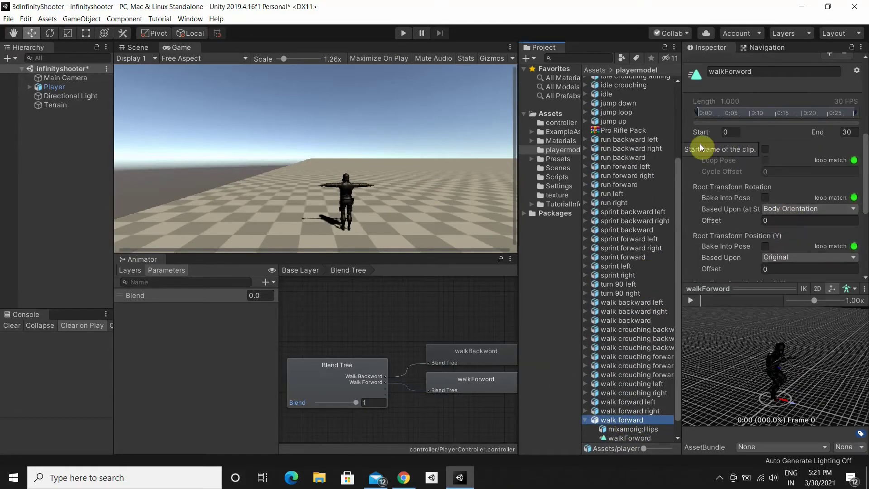
pyautogui.scroll(-4, 805, 185)
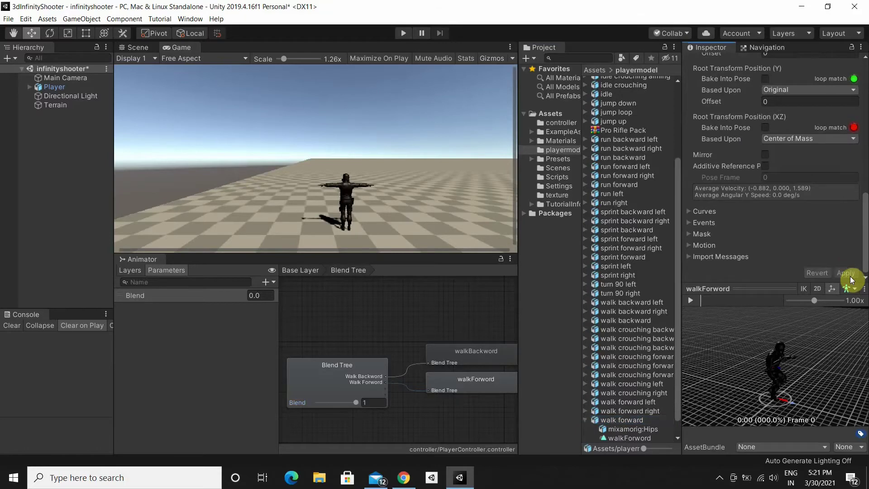
pyautogui.click(624, 320)
pyautogui.scroll(4, 768, 186)
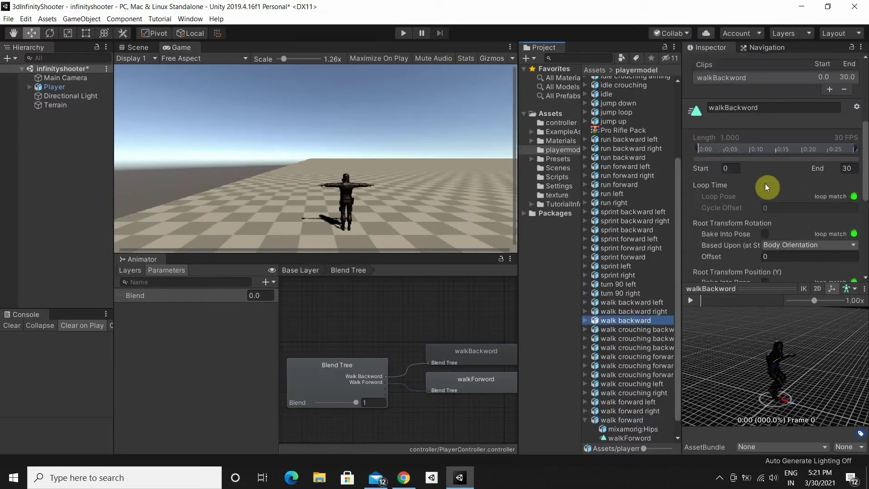
pyautogui.scroll(-4, 842, 264)
pyautogui.click(844, 272)
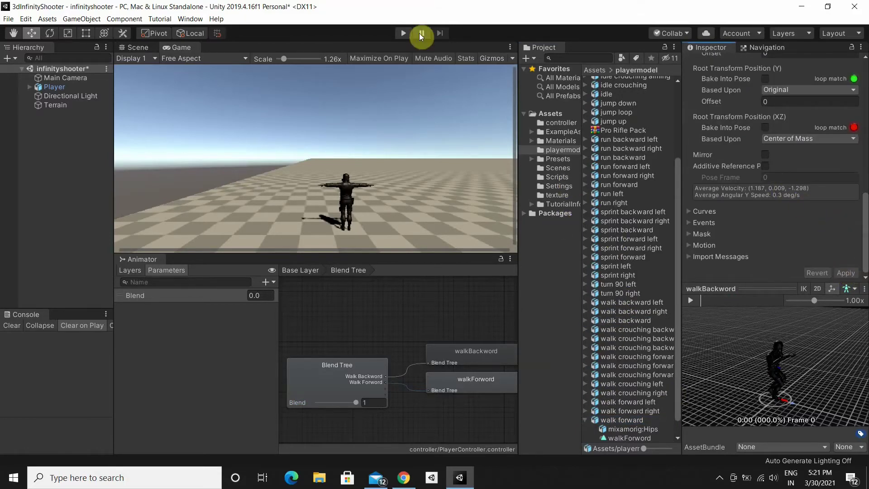
# Test the walk blend in play mode, sliding Blend from 0 to nearly 1, then widen the Project panel
pyautogui.click(403, 33)
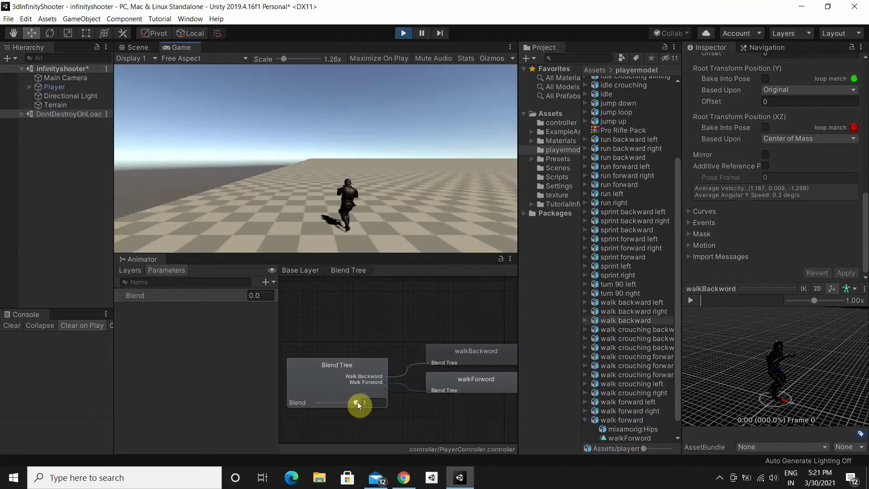
pyautogui.moveTo(357, 401); pyautogui.dragTo(308, 399)
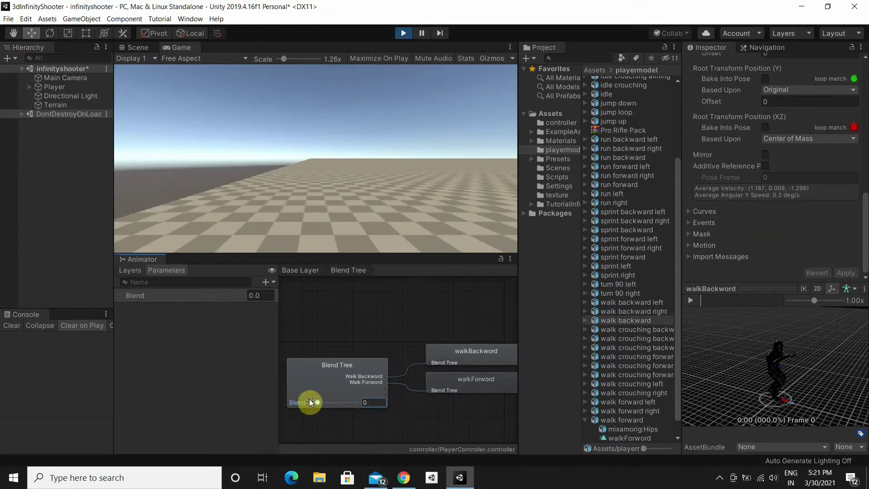
pyautogui.hotkey('ctrl', '1')
pyautogui.click(356, 402)
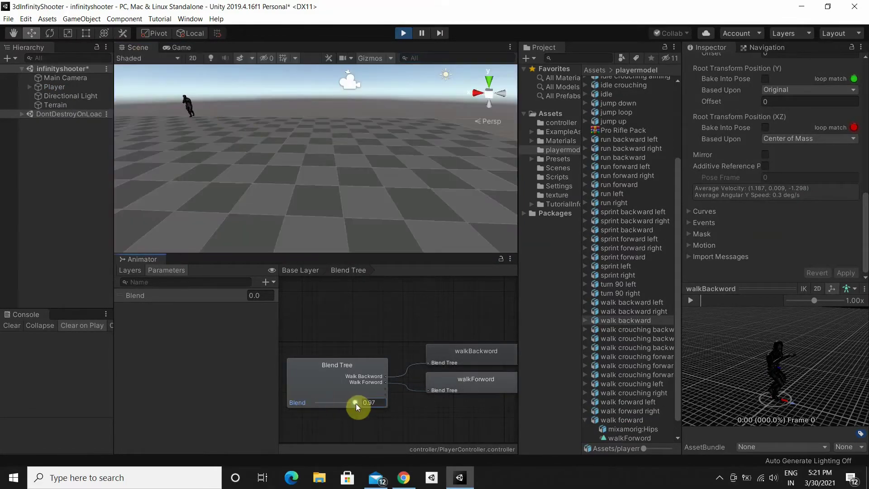
pyautogui.click(402, 33)
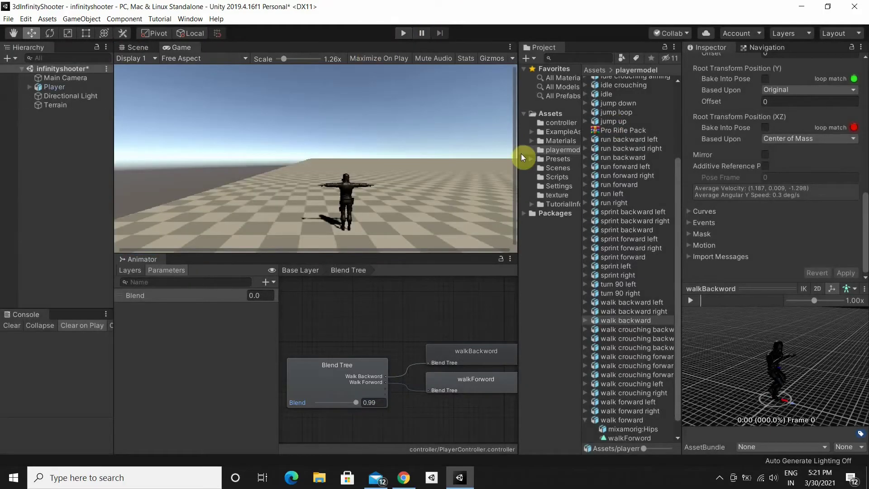
pyautogui.moveTo(519, 170); pyautogui.dragTo(492, 172)
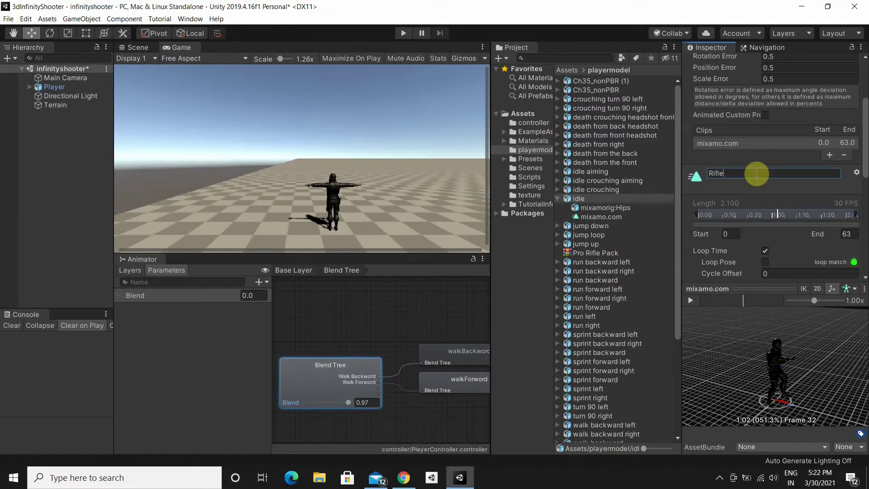
# Rename the idle animation clip to Rifleidle and apply its import settings
pyautogui.write('Wal')
pyautogui.press('BackSpace')
pyautogui.press('BackSpace')
pyautogui.press('BackSpace')
pyautogui.write('id')
pyautogui.write('le')
pyautogui.scroll(-5, 748, 190)
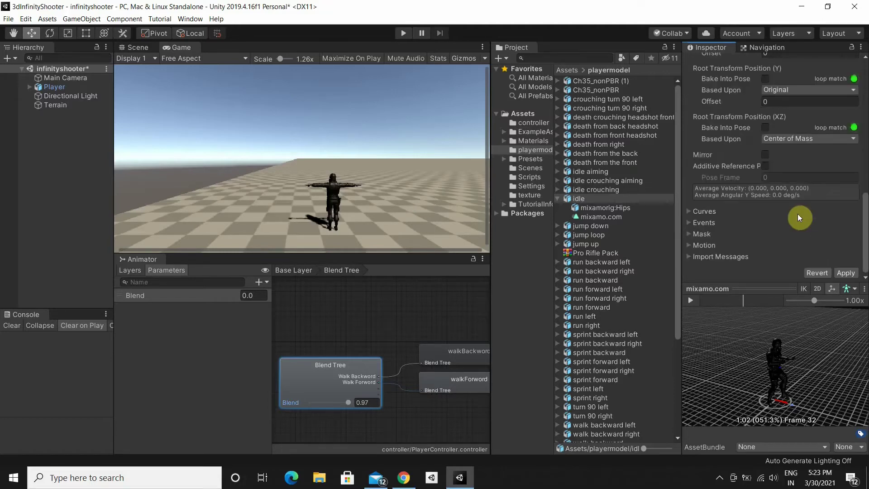
pyautogui.click(845, 273)
# Expand the idle asset to show its Rifleidle clip, and bring up the Blend Tree's motion list
pyautogui.click(557, 198)
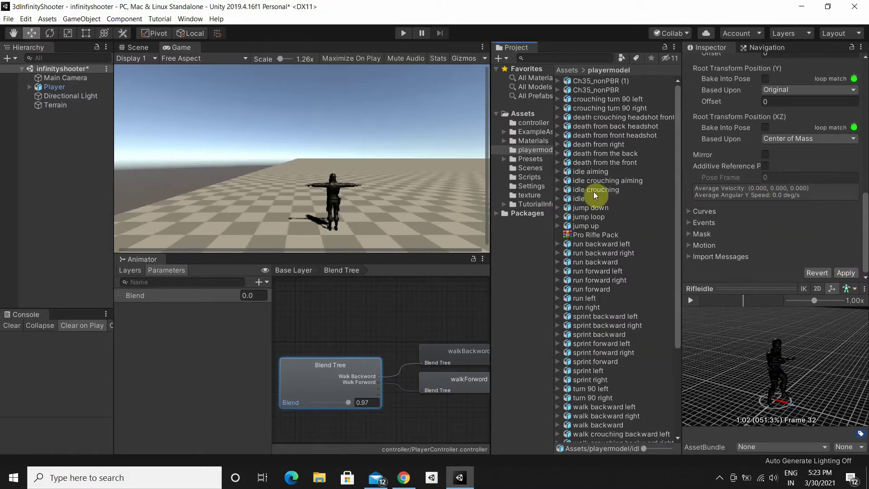
pyautogui.click(561, 200)
pyautogui.click(559, 199)
pyautogui.click(349, 371)
pyautogui.click(421, 257)
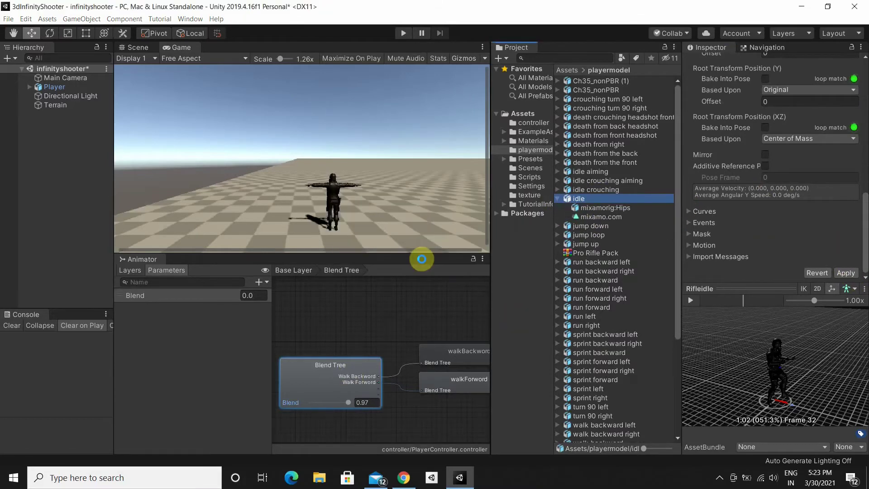
# Drop Rifleidle into the third motion slot and move it above walkForword
pyautogui.moveTo(597, 219); pyautogui.dragTo(744, 178)
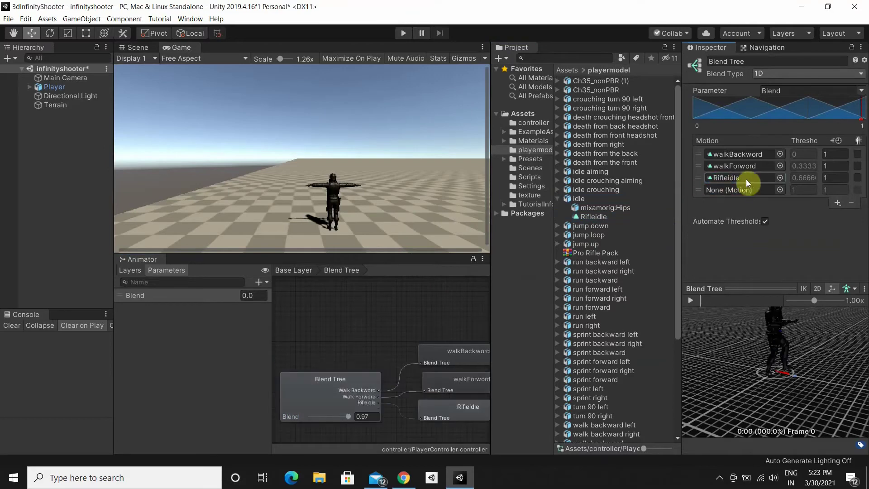
pyautogui.click(733, 177)
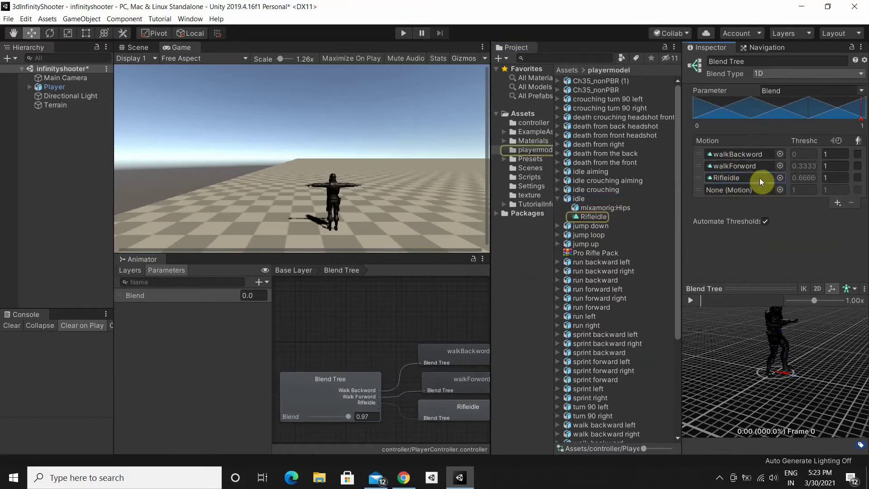
pyautogui.moveTo(701, 176); pyautogui.dragTo(701, 171)
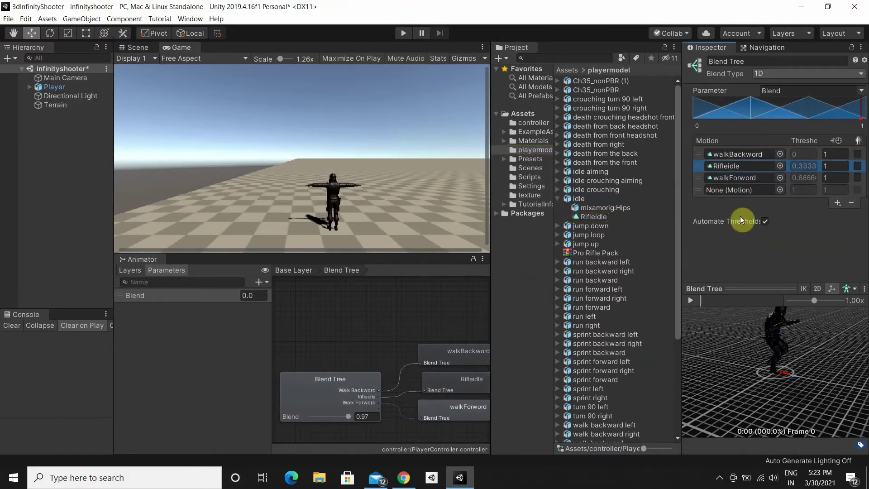
# Preview the mixed animations with the Blend slider, then turn off Automate Thresholds
pyautogui.click(693, 300)
pyautogui.moveTo(341, 414)
pyautogui.mouseDown()
pyautogui.moveTo(309, 414)
pyautogui.moveTo(335, 427)
pyautogui.mouseUp()
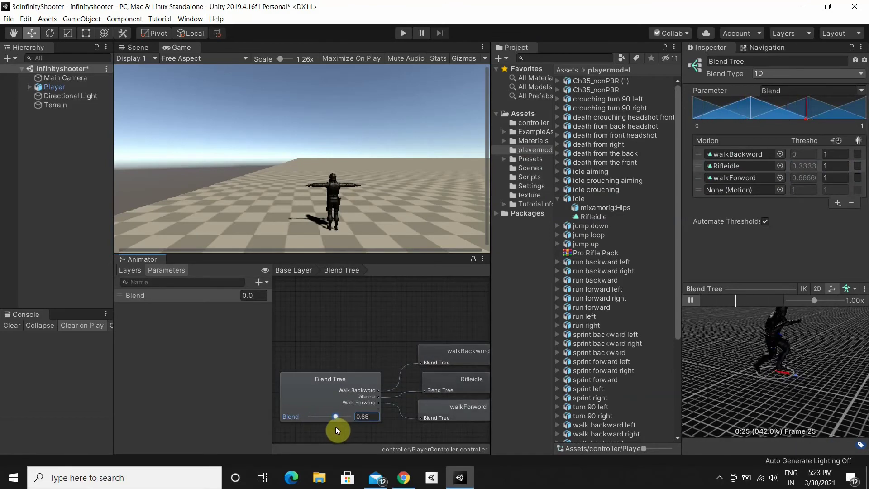
pyautogui.click(690, 300)
pyautogui.click(138, 47)
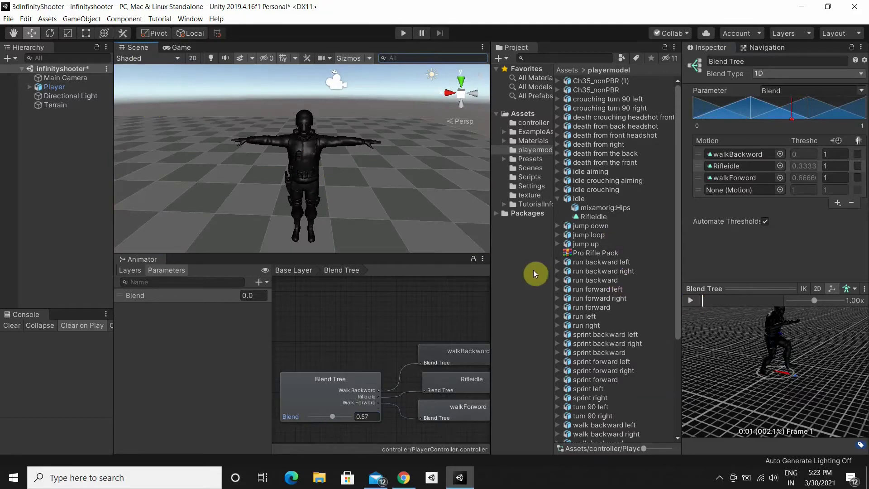
pyautogui.click(764, 221)
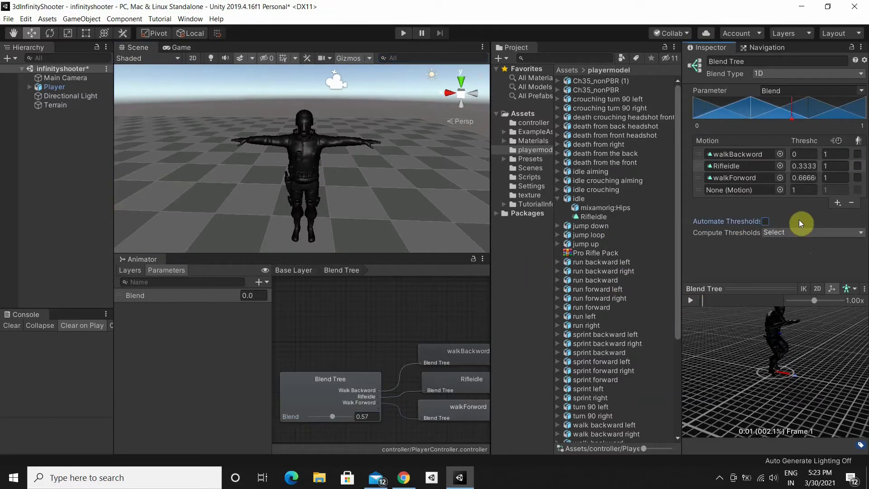
# Type thresholds -1 for walkBackword, 0 for Rifleidle and 1 for walkForword, leaving Compute Thresholds unchosen
pyautogui.click(809, 152)
pyautogui.write('-1')
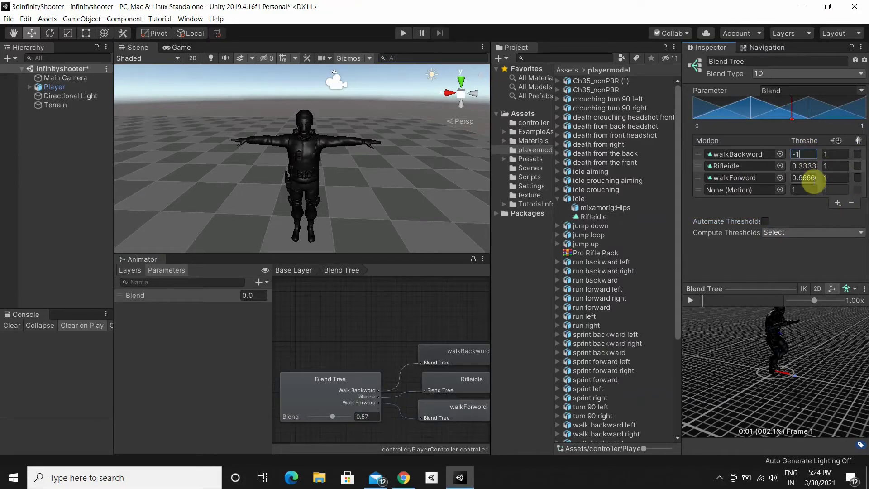
pyautogui.click(805, 166)
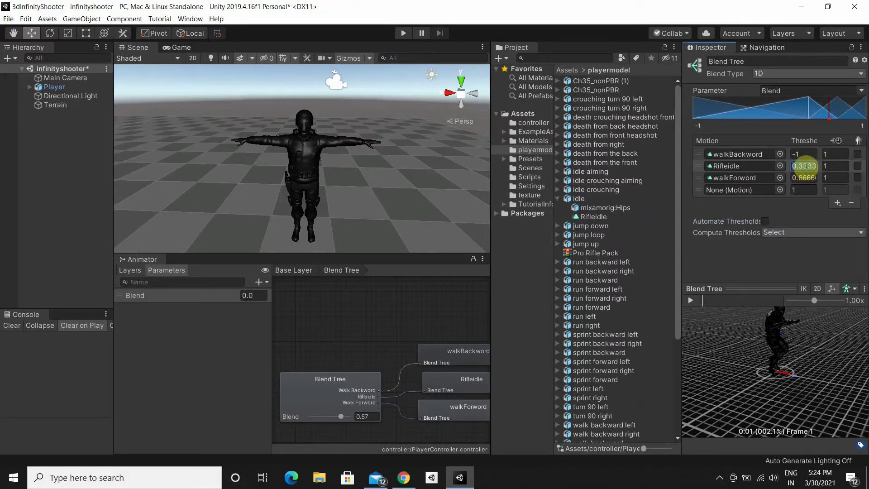
pyautogui.press('BackSpace')
pyautogui.click(809, 178)
pyautogui.press('BackSpace')
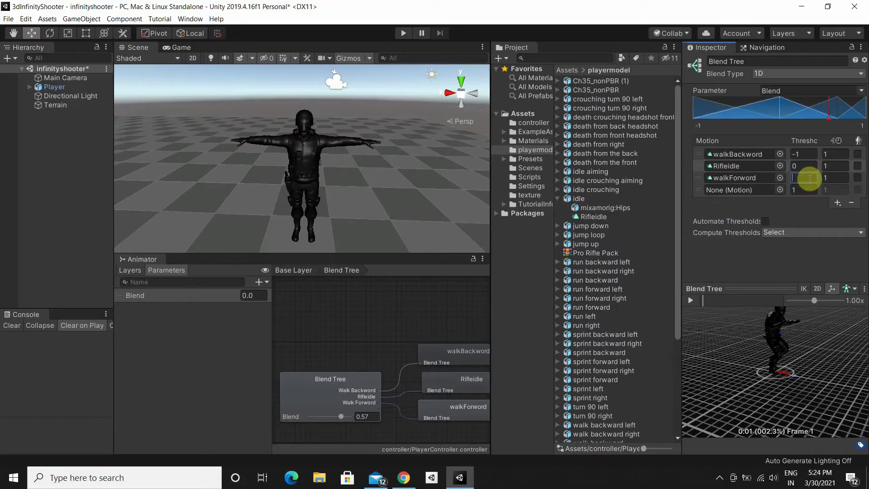
pyautogui.write('1')
pyautogui.click(803, 189)
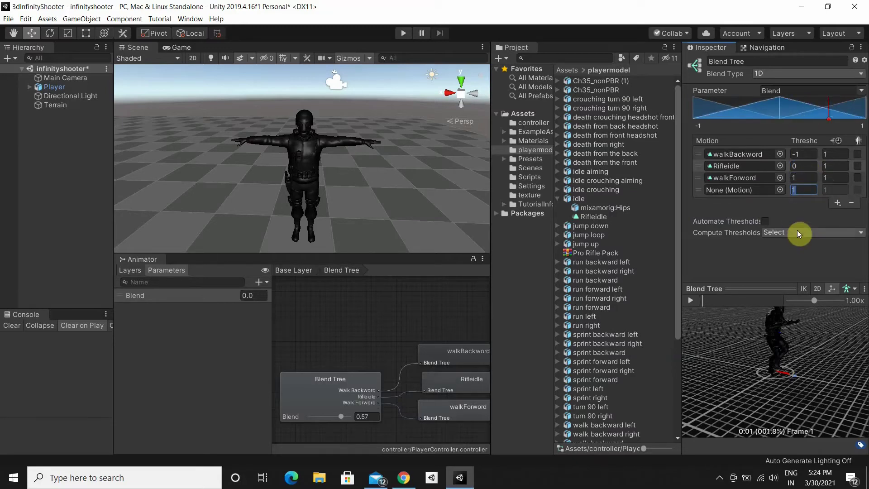
pyautogui.click(798, 231)
pyautogui.click(765, 193)
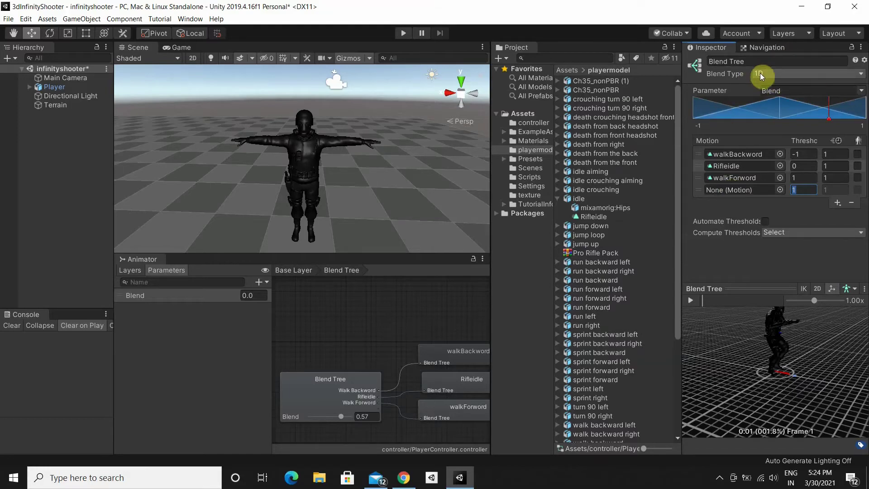
# Add an empty motion field to the Blend Tree and expand the walk left asset
pyautogui.click(837, 202)
pyautogui.click(815, 215)
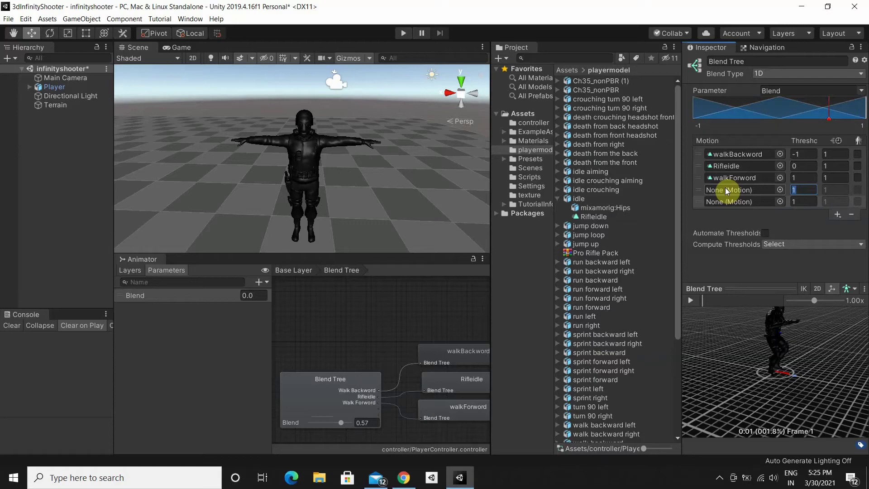
pyautogui.scroll(-5, 609, 353)
pyautogui.scroll(-3, 615, 408)
pyautogui.click(590, 429)
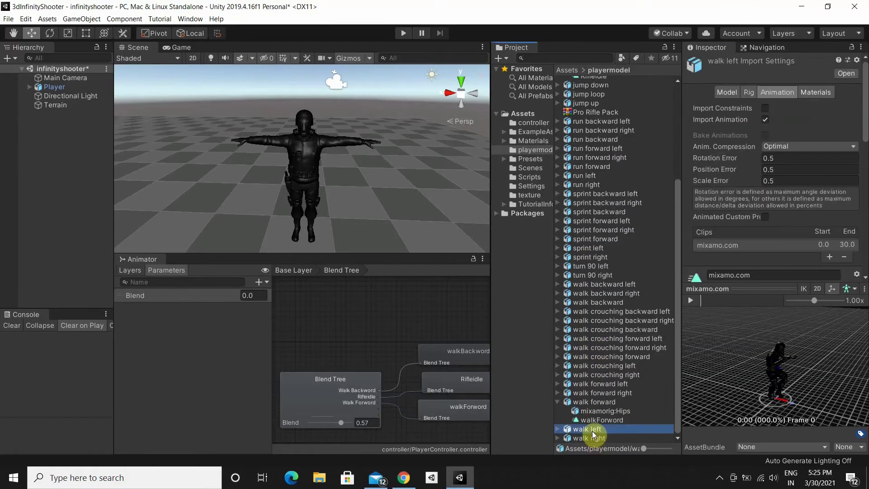
pyautogui.click(557, 429)
pyautogui.click(557, 402)
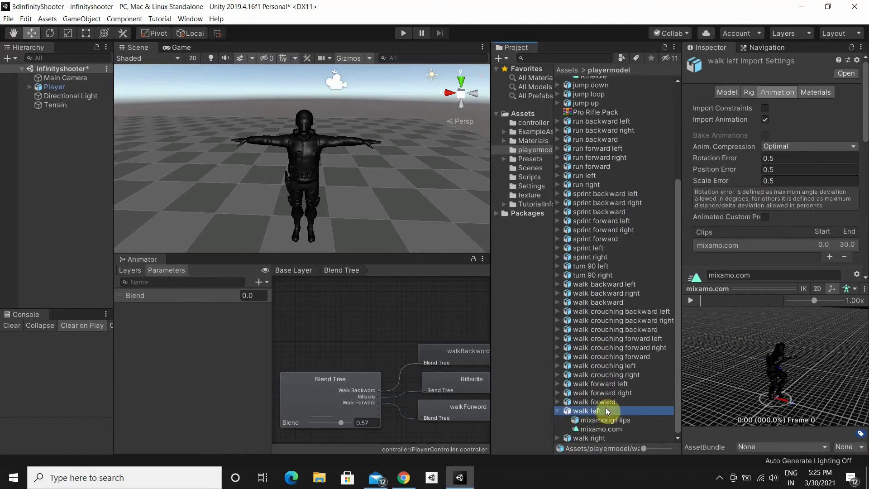
pyautogui.scroll(-3, 765, 177)
# Rename the walk left clip to walkLeft, make it loop, apply, and drop it into the empty motion slot
pyautogui.click(762, 172)
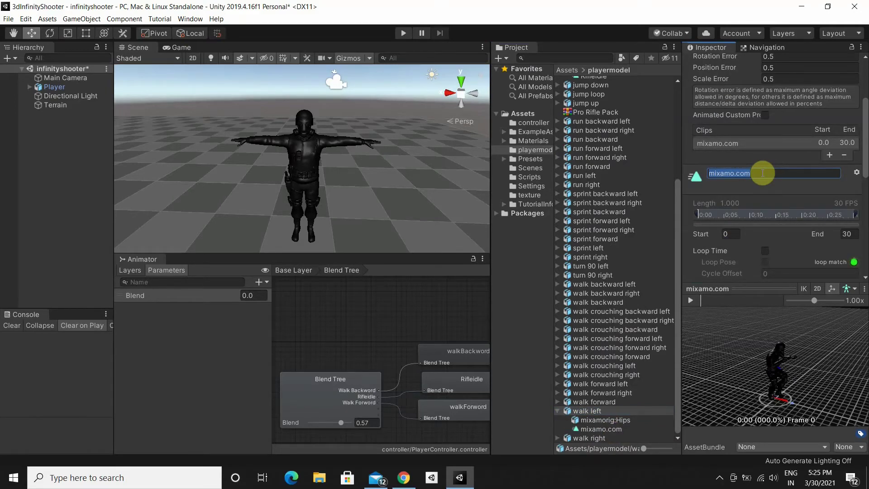
pyautogui.write('walkLeft')
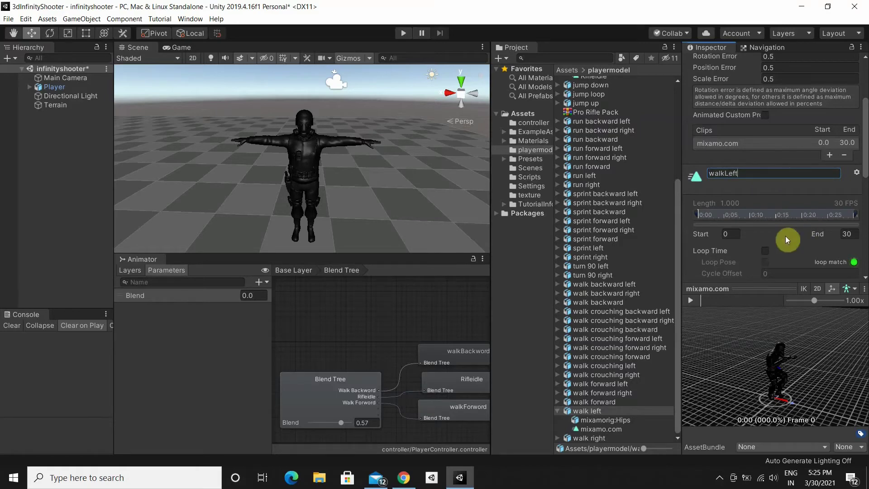
pyautogui.click(765, 250)
pyautogui.click(690, 300)
pyautogui.scroll(-5, 837, 253)
pyautogui.click(845, 273)
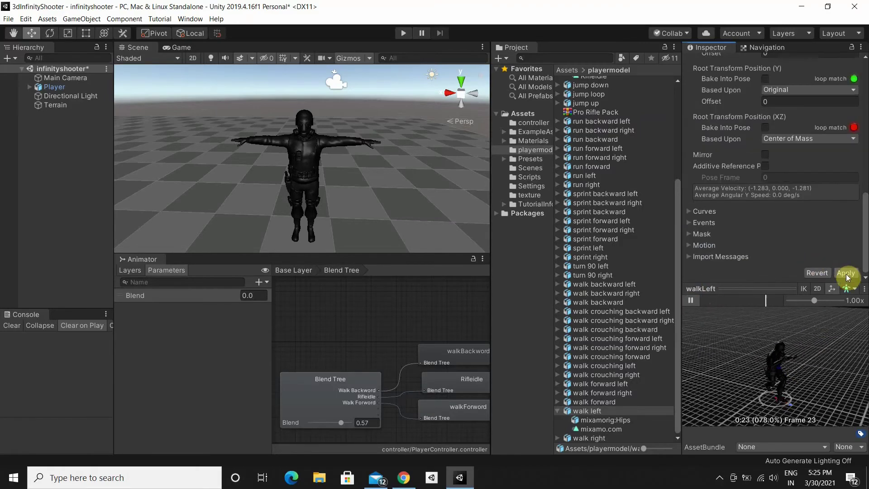
pyautogui.click(359, 396)
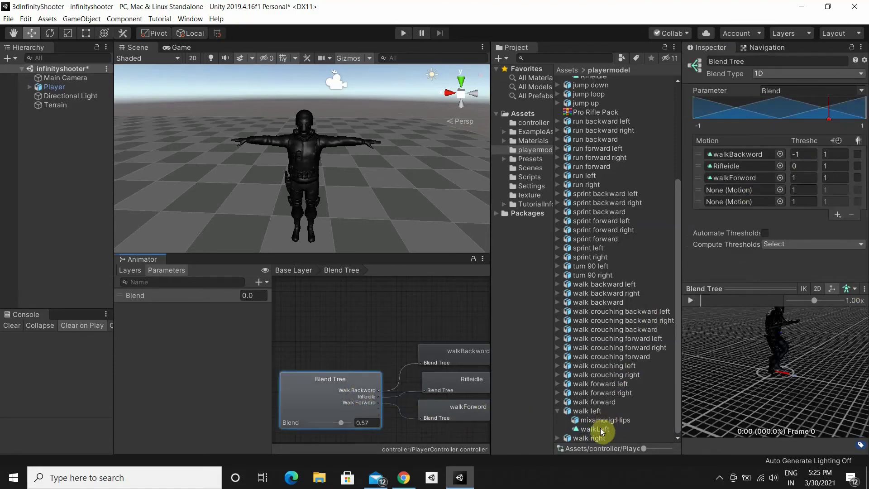
pyautogui.moveTo(594, 429); pyautogui.dragTo(739, 193)
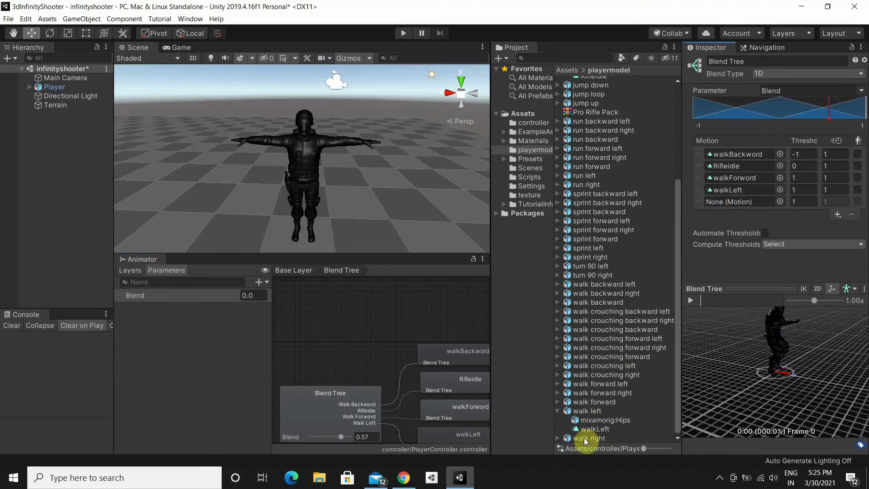
# Rename the walk right clip from mixamo.com to walkRight and apply the import settings
pyautogui.click(588, 437)
pyautogui.click(558, 438)
pyautogui.scroll(-3, 775, 144)
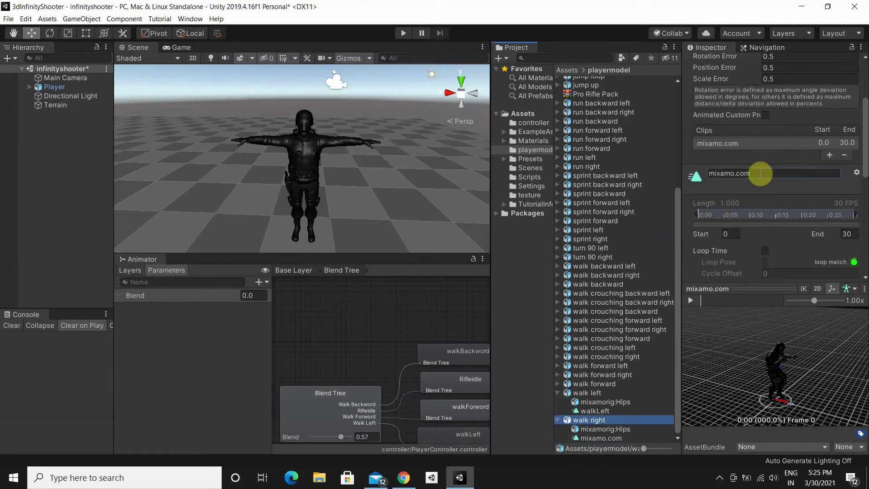
pyautogui.click(760, 174)
pyautogui.press('BackSpace')
pyautogui.write('walk')
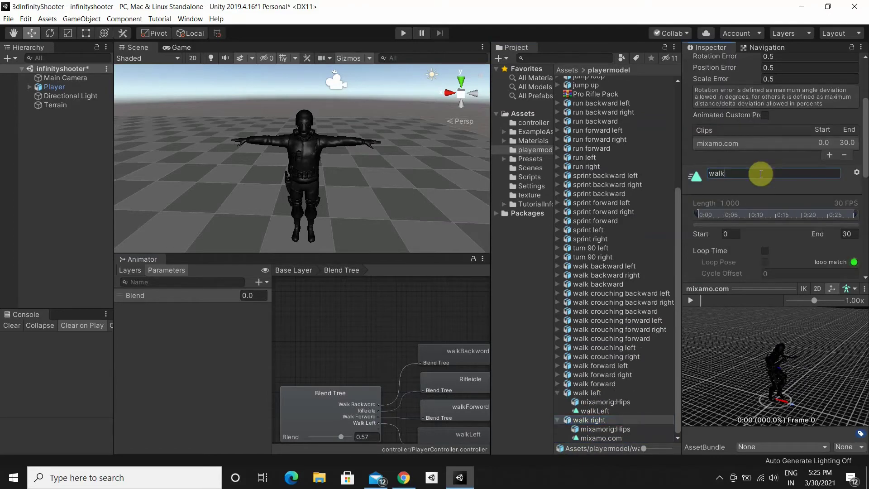
pyautogui.write('Right')
pyautogui.press('Return')
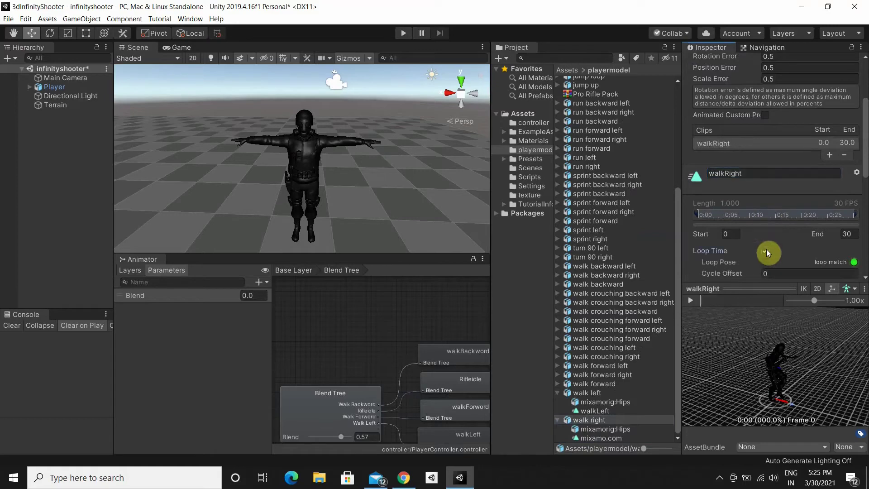
pyautogui.scroll(-8, 769, 252)
pyautogui.click(845, 273)
pyautogui.click(690, 300)
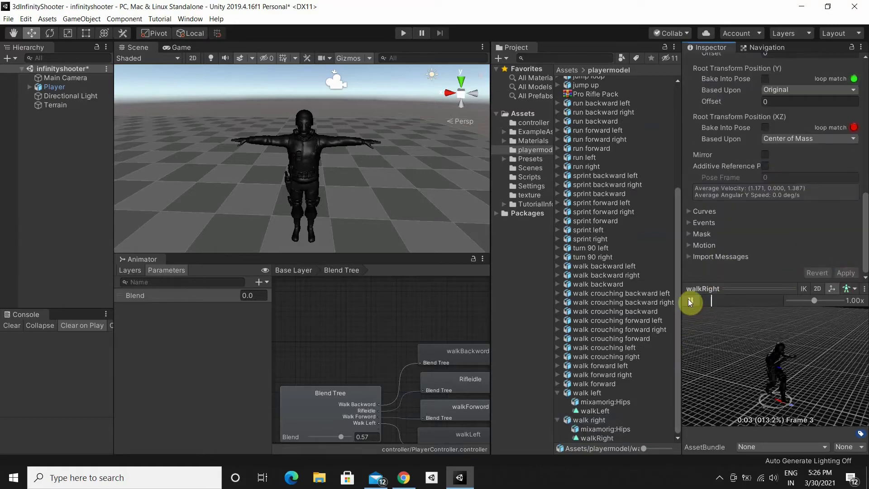
# Add the walkRight clip as the Blend Tree's fifth motion
pyautogui.click(338, 412)
pyautogui.moveTo(598, 437); pyautogui.dragTo(738, 203)
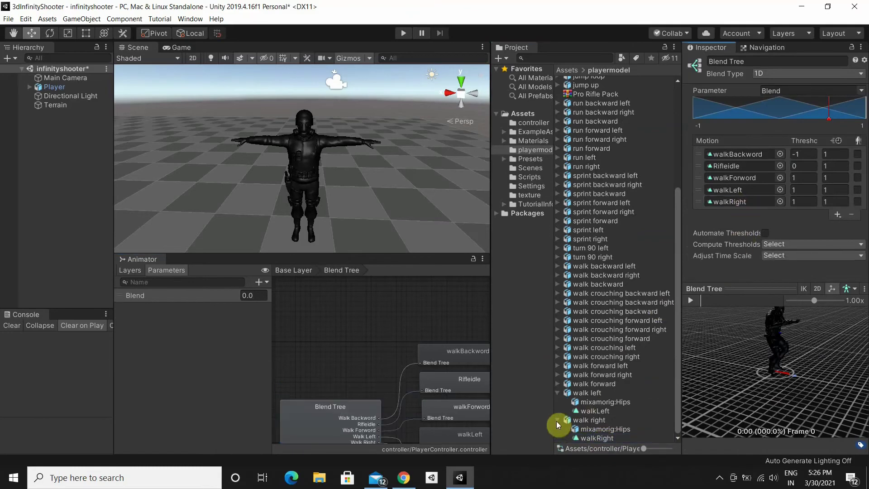
pyautogui.click(558, 420)
# Preview the five-motion blend at a negative Blend value, then set Blend Type to 2D Simple Directional
pyautogui.click(557, 410)
pyautogui.click(690, 300)
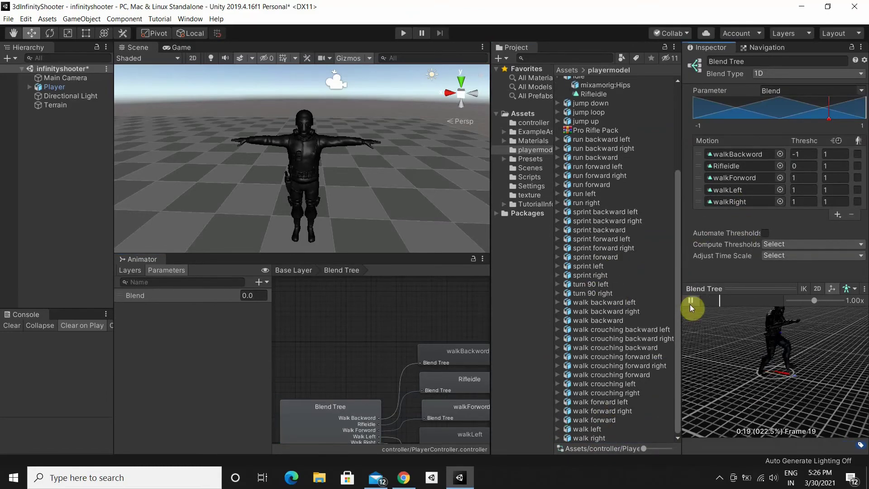
pyautogui.scroll(-2, 337, 403)
pyautogui.scroll(2, 331, 437)
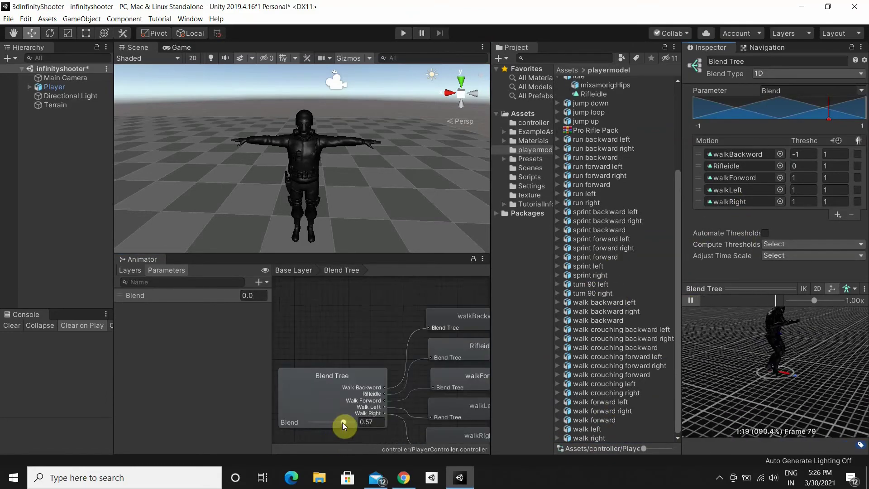
pyautogui.moveTo(342, 422)
pyautogui.mouseDown()
pyautogui.moveTo(318, 427)
pyautogui.moveTo(353, 422)
pyautogui.moveTo(333, 422)
pyautogui.mouseUp()
pyautogui.click(687, 304)
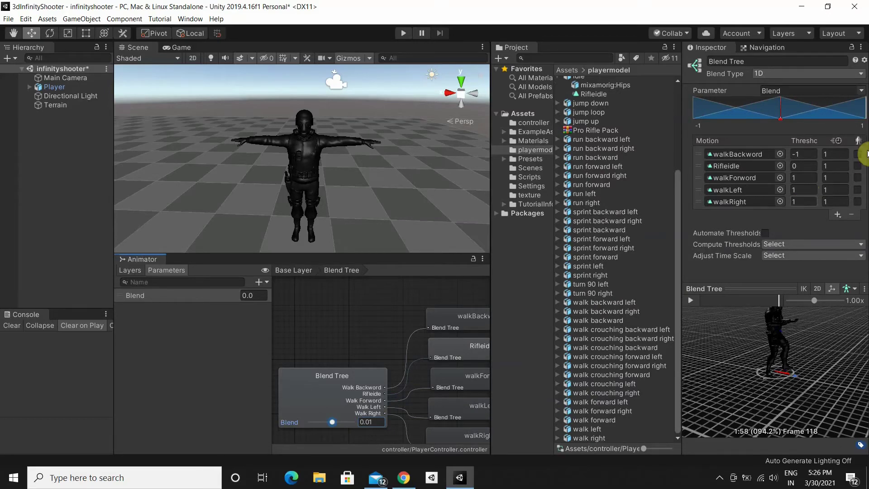
pyautogui.click(796, 72)
pyautogui.click(794, 97)
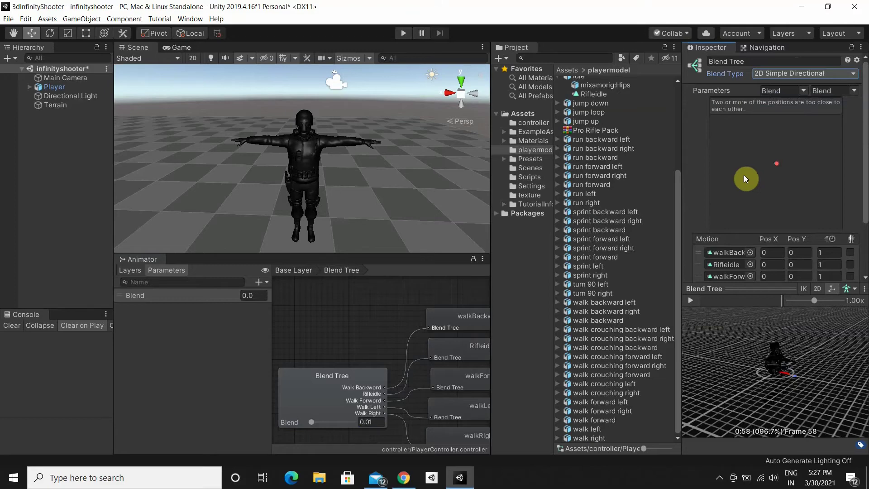
# Rename the Animator's Blend parameter to VelocityX
pyautogui.scroll(-3, 714, 225)
pyautogui.scroll(3, 782, 162)
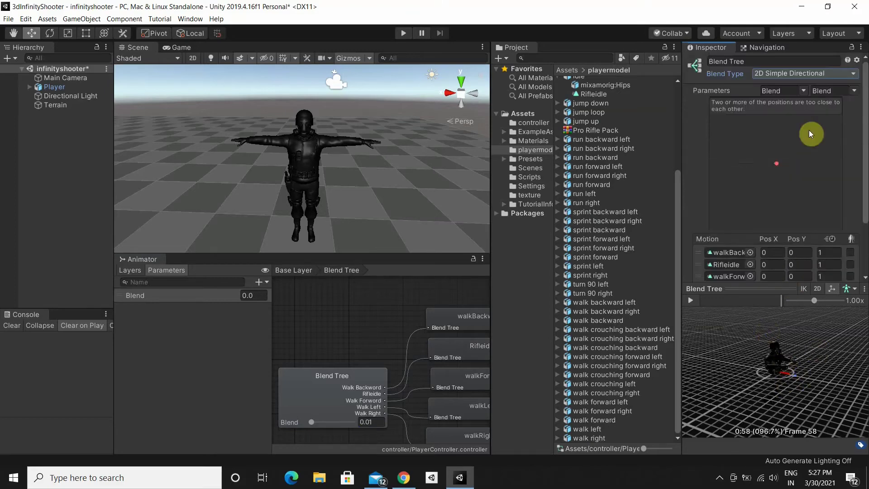
pyautogui.click(803, 93)
pyautogui.click(804, 98)
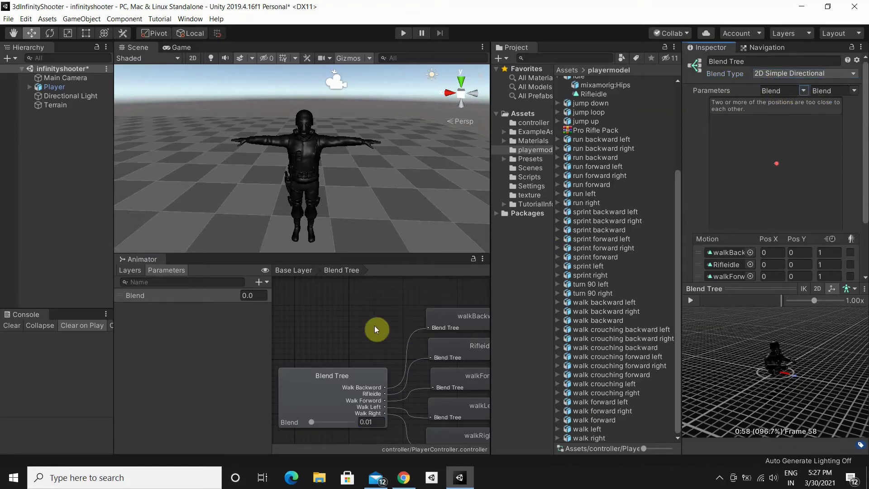
pyautogui.click(270, 278)
pyautogui.rightClick(146, 297)
pyautogui.click(136, 293)
pyautogui.doubleClick(137, 294)
pyautogui.press('BackSpace')
pyautogui.write('Veloa')
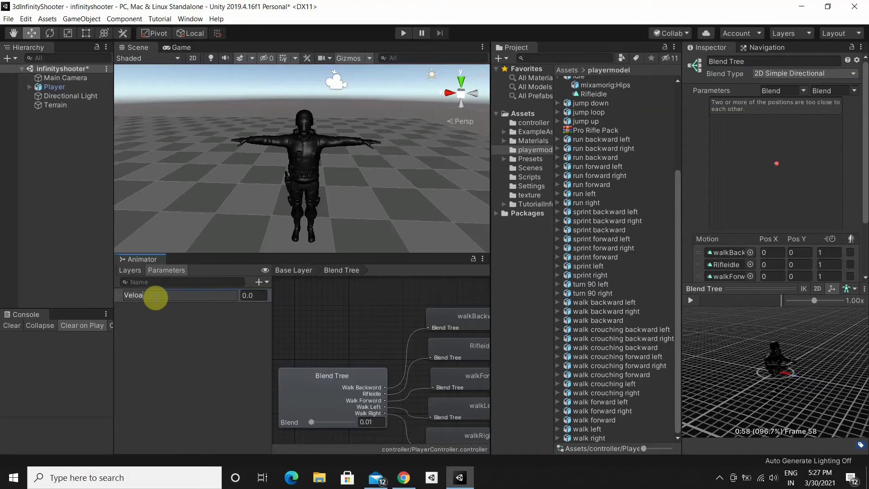
pyautogui.press('BackSpace')
pyautogui.write('cityX')
pyautogui.press('Return')
# Add a float parameter VelocityY and use it as the Blend Tree's second parameter
pyautogui.click(266, 282)
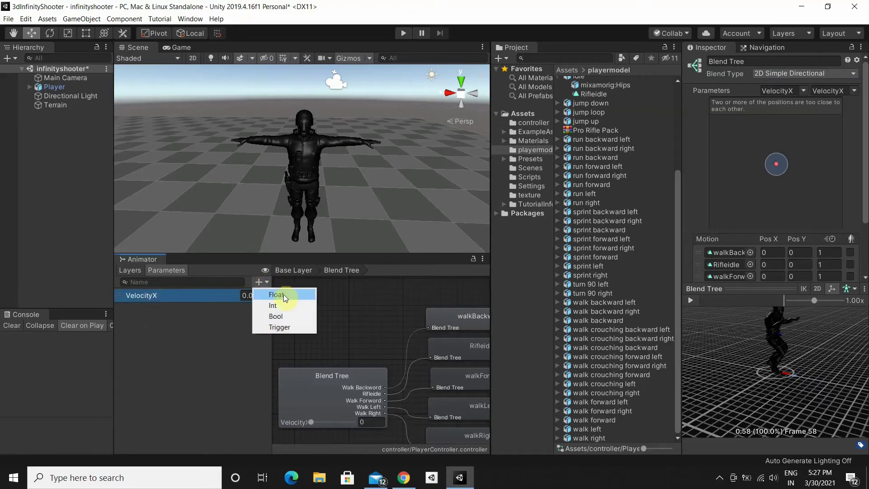
pyautogui.click(283, 294)
pyautogui.write('Velo')
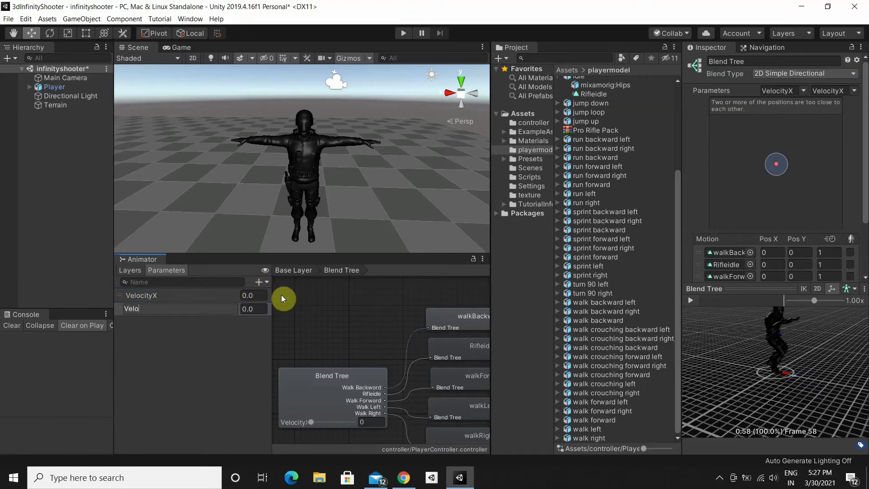
pyautogui.write('cityY')
pyautogui.press('Return')
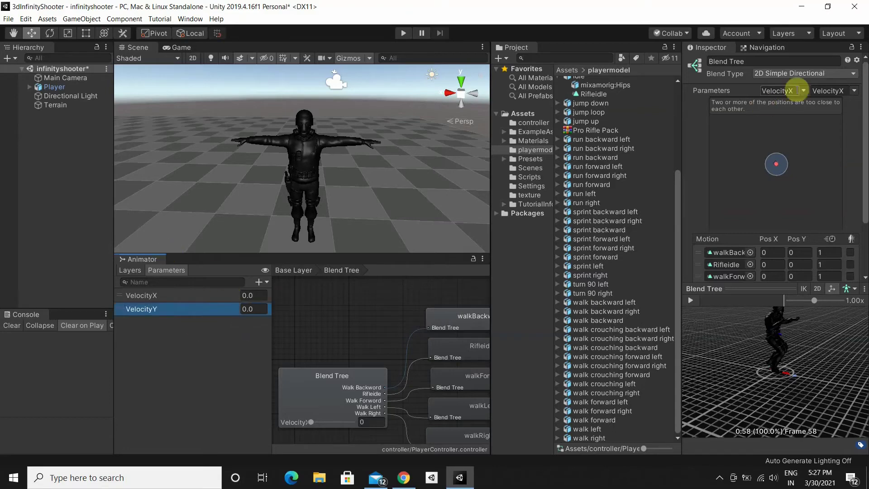
pyautogui.click(856, 92)
pyautogui.click(837, 110)
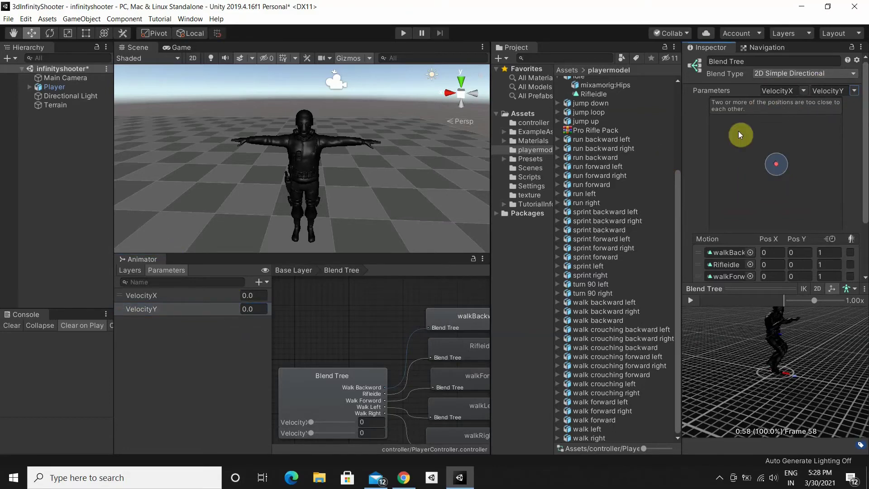
pyautogui.scroll(-3, 743, 137)
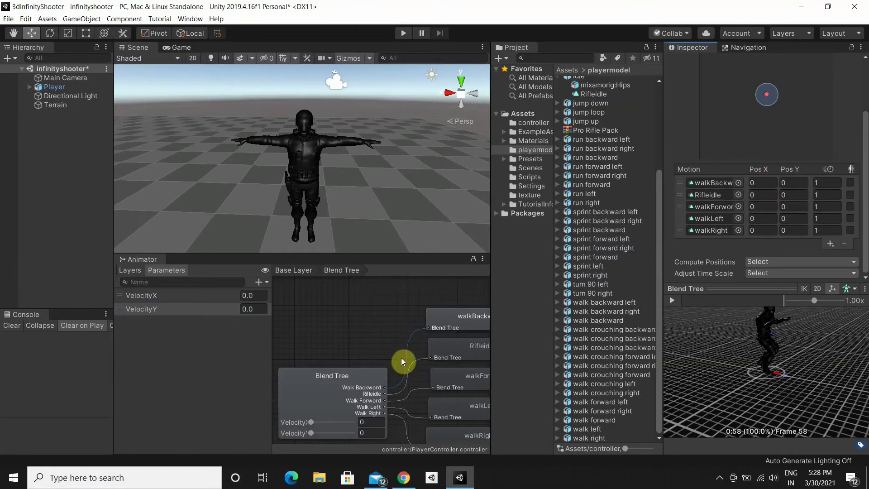
# Set walkForword's Pos Y to 1, then preview the blend while varying VelocityX
pyautogui.click(311, 432)
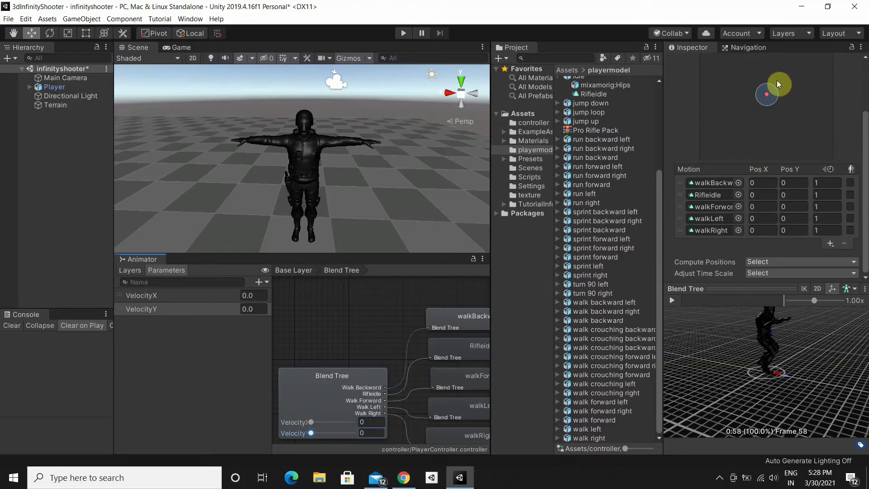
pyautogui.scroll(2, 755, 172)
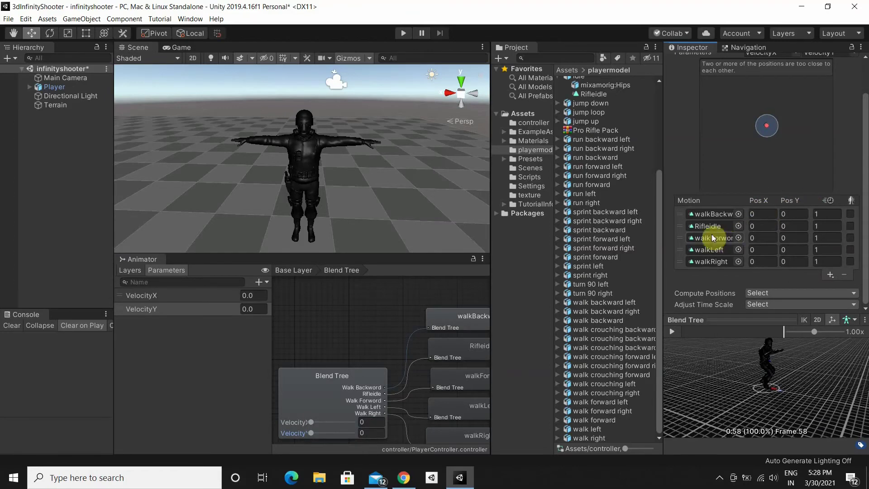
pyautogui.moveTo(662, 237); pyautogui.dragTo(578, 237)
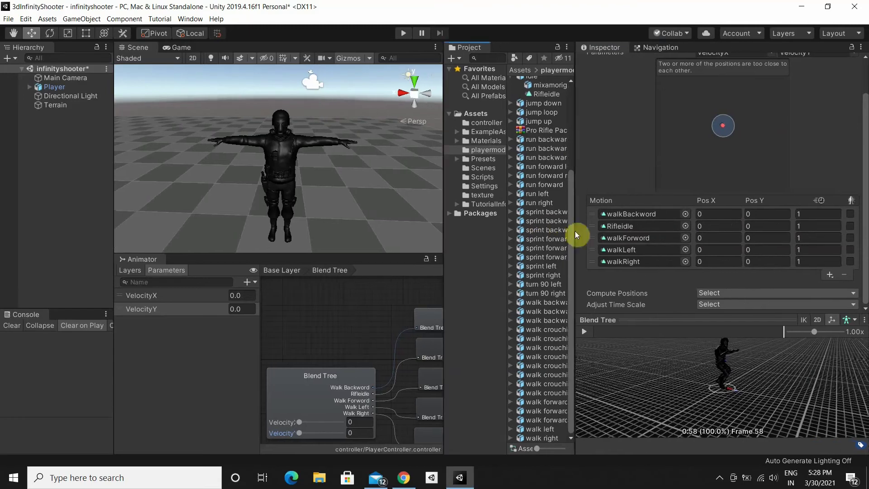
pyautogui.click(761, 238)
pyautogui.write('1')
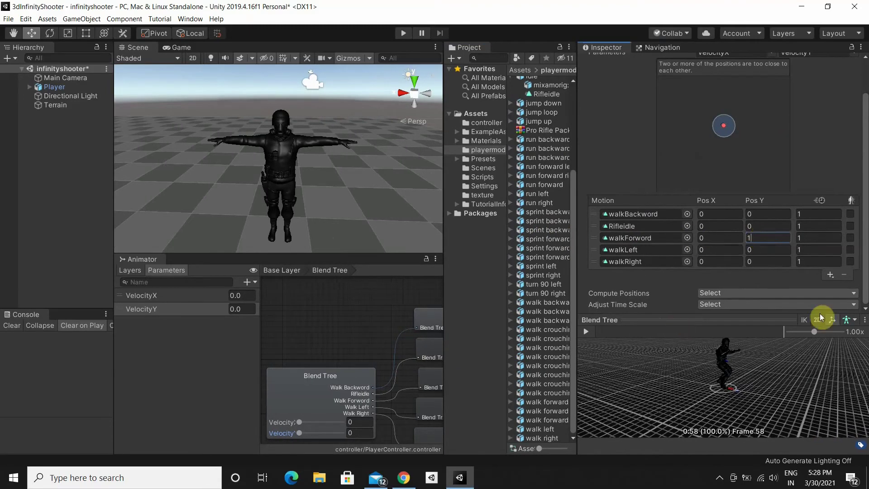
pyautogui.click(585, 331)
pyautogui.scroll(1, 642, 339)
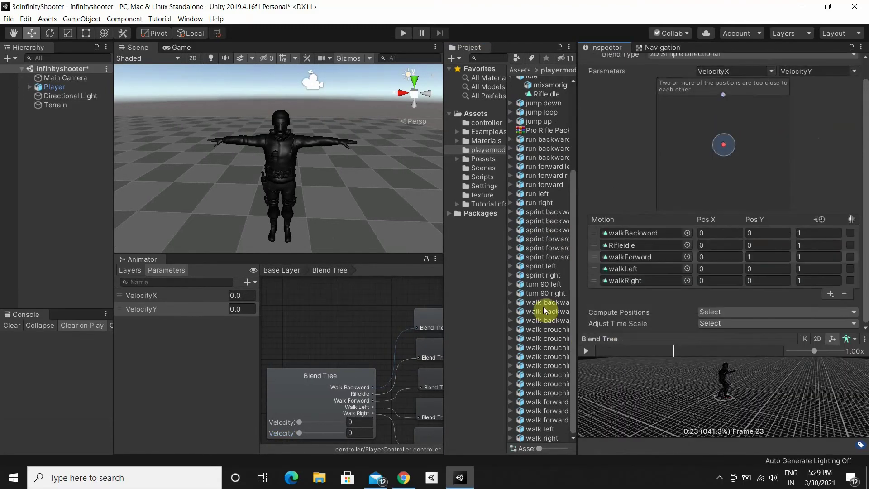
pyautogui.moveTo(300, 421); pyautogui.dragTo(294, 422)
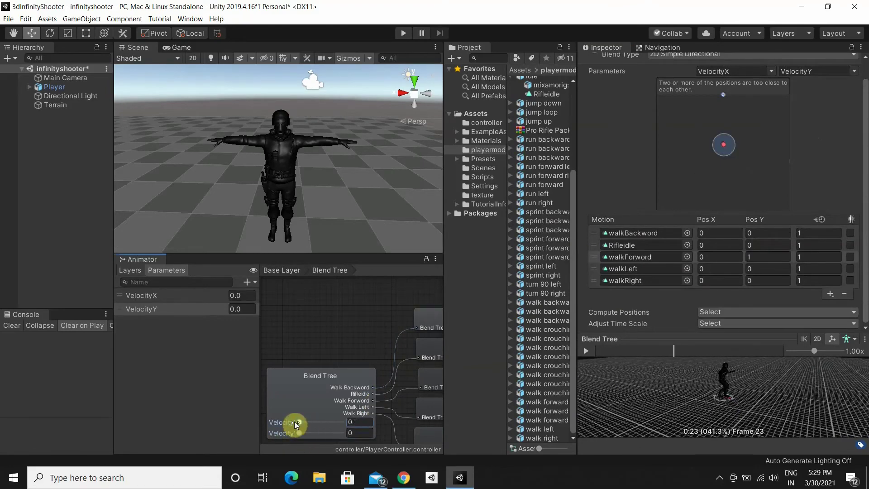
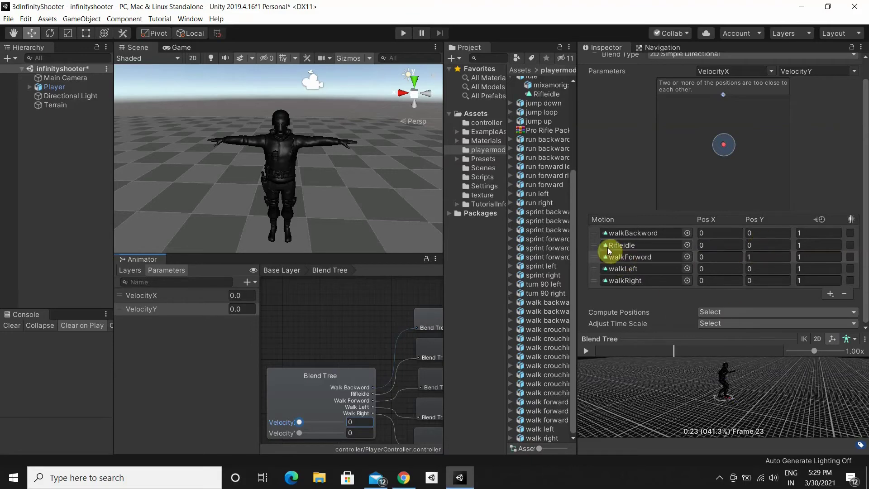
# Move walkBackward under idle with Pos Y -1, then preview the blend by raising VelocityY
pyautogui.moveTo(594, 233); pyautogui.dragTo(593, 247)
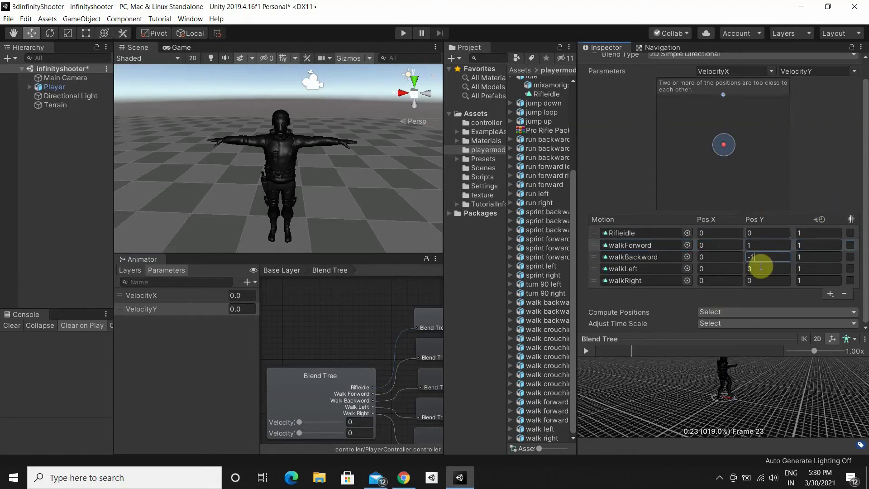
pyautogui.click(633, 257)
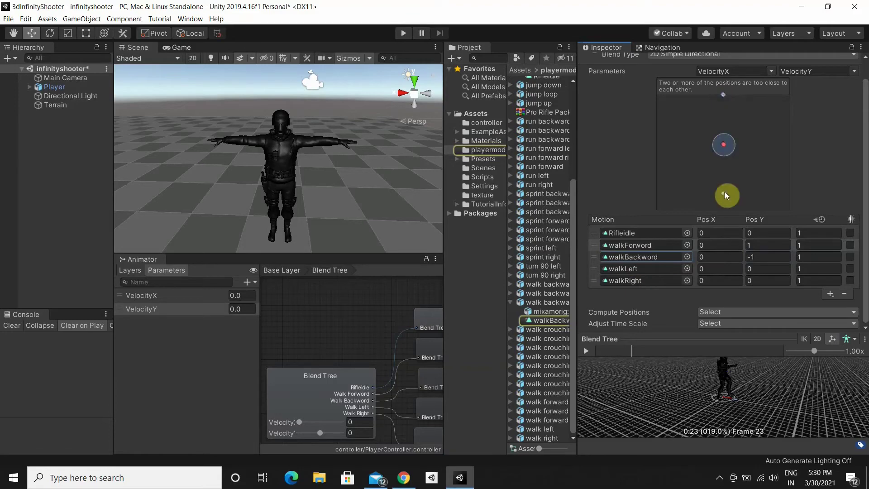
pyautogui.click(585, 352)
pyautogui.click(301, 423)
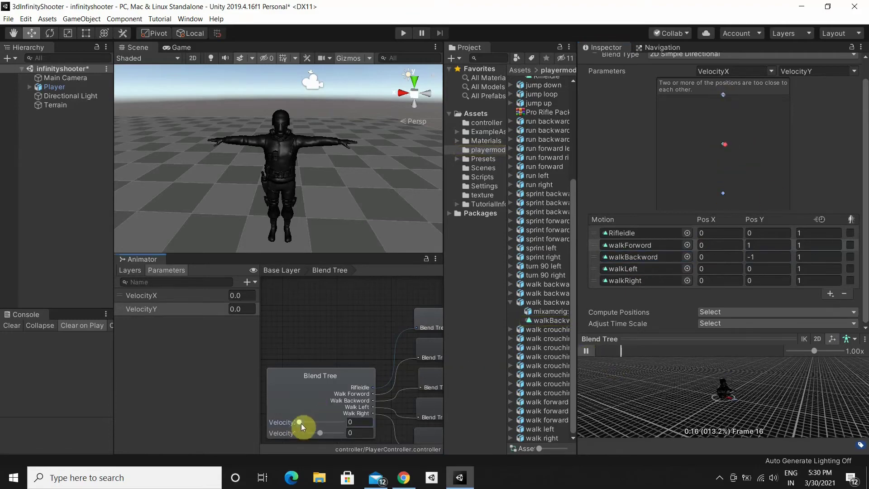
pyautogui.moveTo(321, 436); pyautogui.dragTo(324, 433)
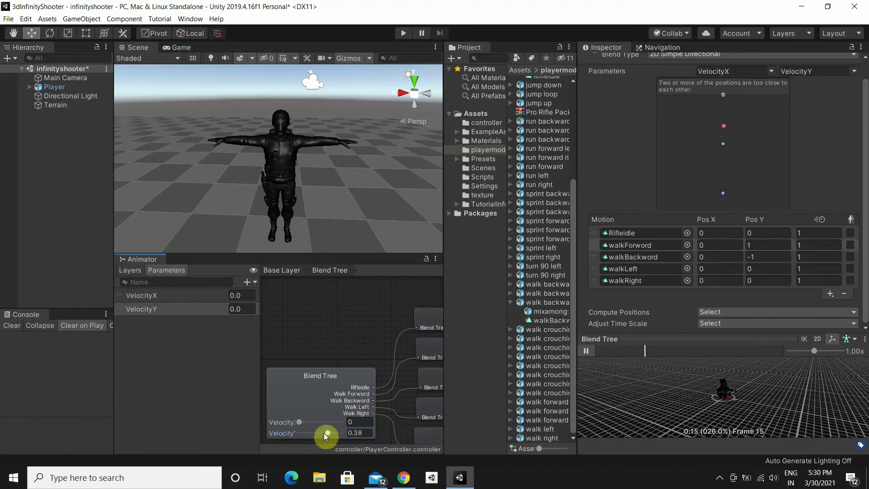
pyautogui.click(585, 351)
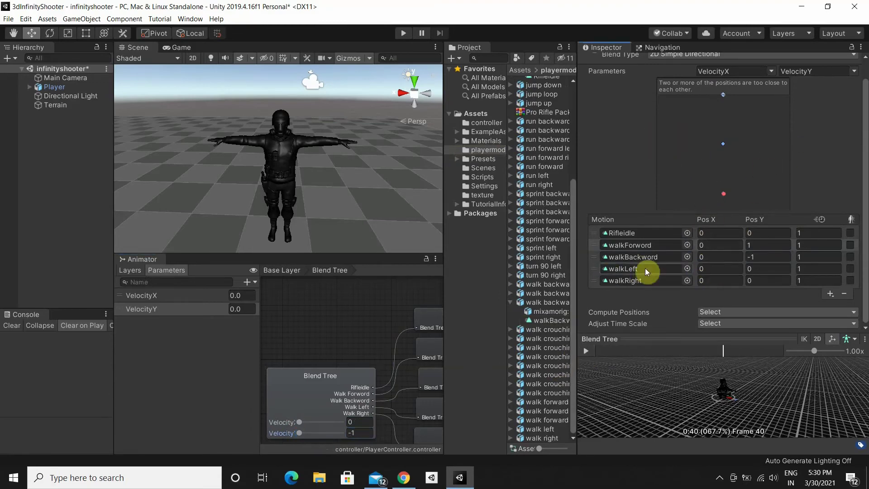
# Set walkLeft's Pos X to -1 and walkRight's Pos X to 1
pyautogui.click(710, 268)
pyautogui.write('-1')
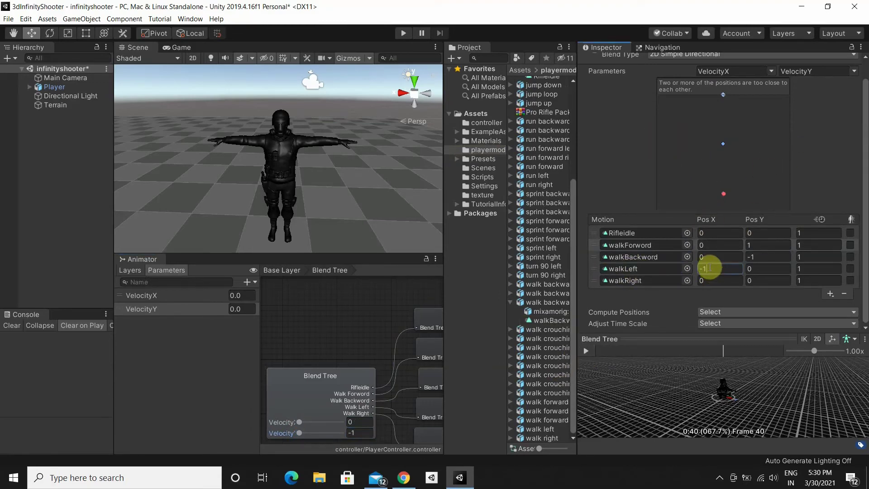
pyautogui.click(714, 280)
pyautogui.write('1')
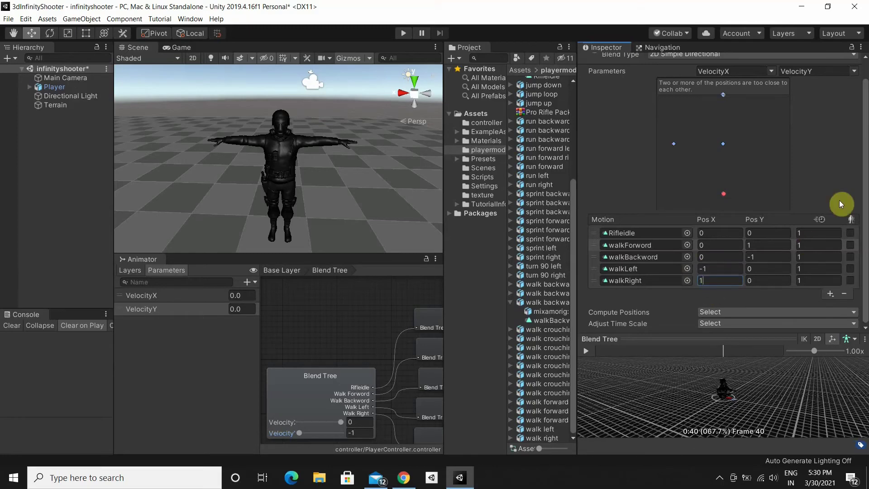
pyautogui.click(593, 281)
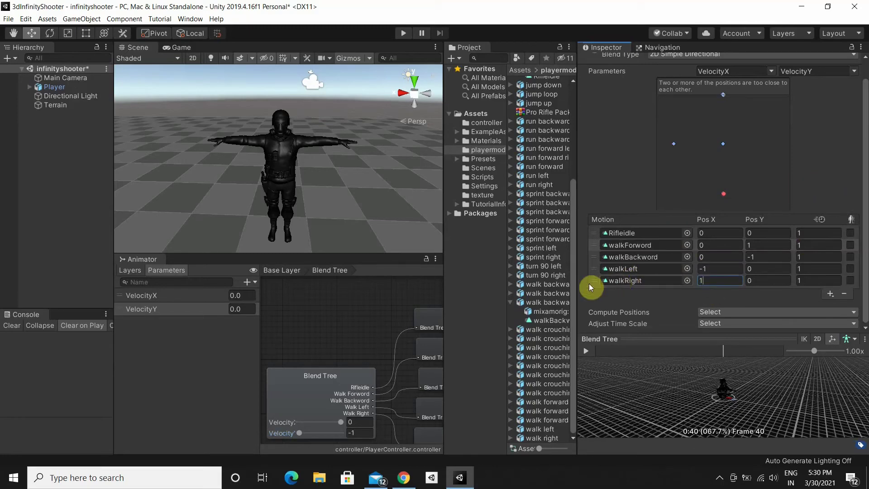
pyautogui.click(722, 94)
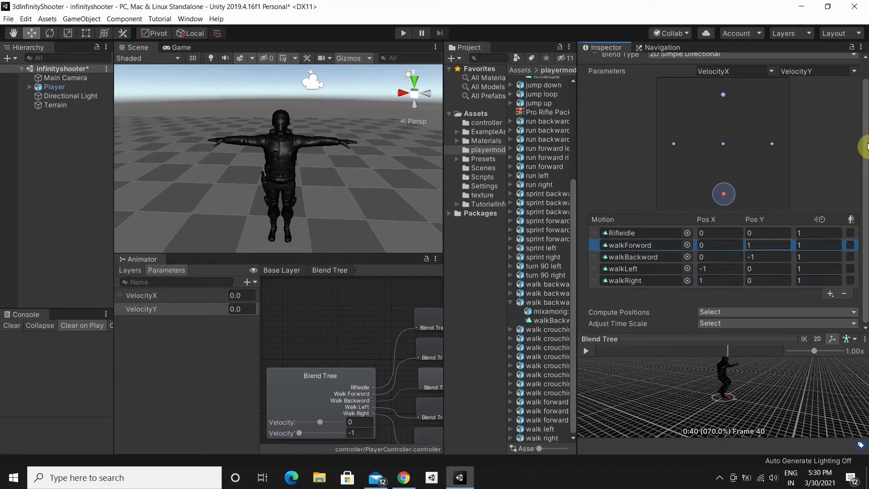
# Play the blend tree preview, raising VelocityY above -1 and dropping VelocityX just below zero
pyautogui.click(586, 350)
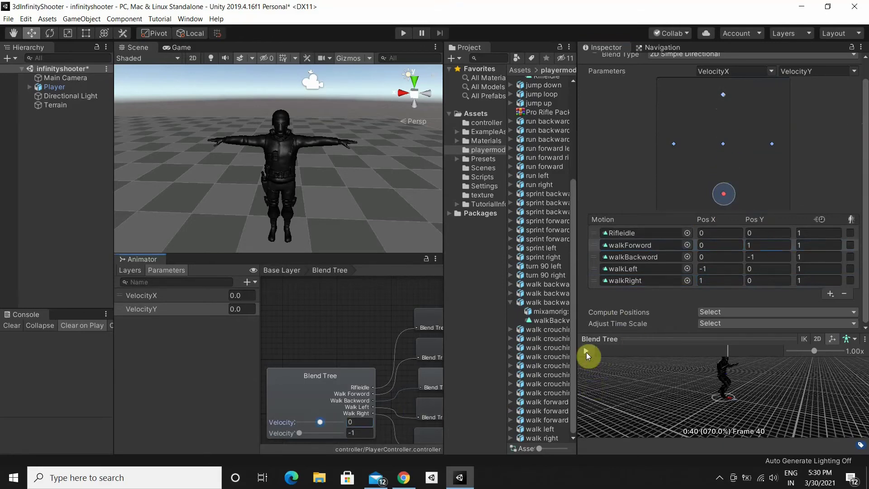
pyautogui.moveTo(297, 432)
pyautogui.mouseDown()
pyautogui.moveTo(336, 438)
pyautogui.moveTo(291, 420)
pyautogui.moveTo(354, 427)
pyautogui.moveTo(290, 424)
pyautogui.moveTo(341, 426)
pyautogui.moveTo(286, 432)
pyautogui.mouseUp()
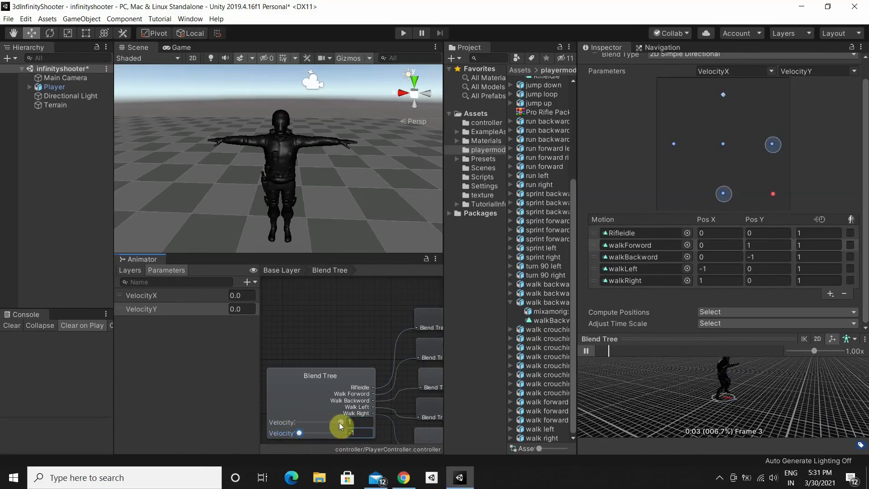
pyautogui.moveTo(338, 422)
pyautogui.mouseDown()
pyautogui.moveTo(299, 428)
pyautogui.moveTo(321, 431)
pyautogui.moveTo(297, 420)
pyautogui.moveTo(340, 424)
pyautogui.mouseUp()
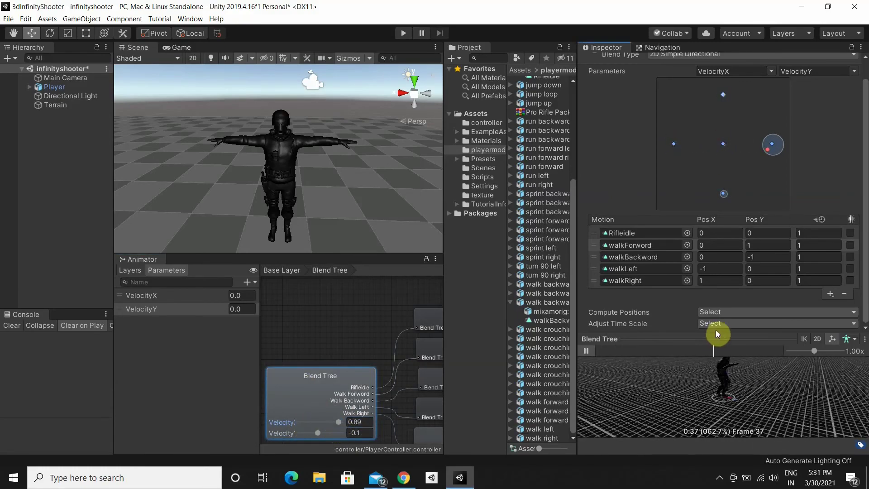
# Enlarge the preview pane and replay it with VelocityY near 0.04 and VelocityX near zero
pyautogui.moveTo(717, 334); pyautogui.dragTo(717, 294)
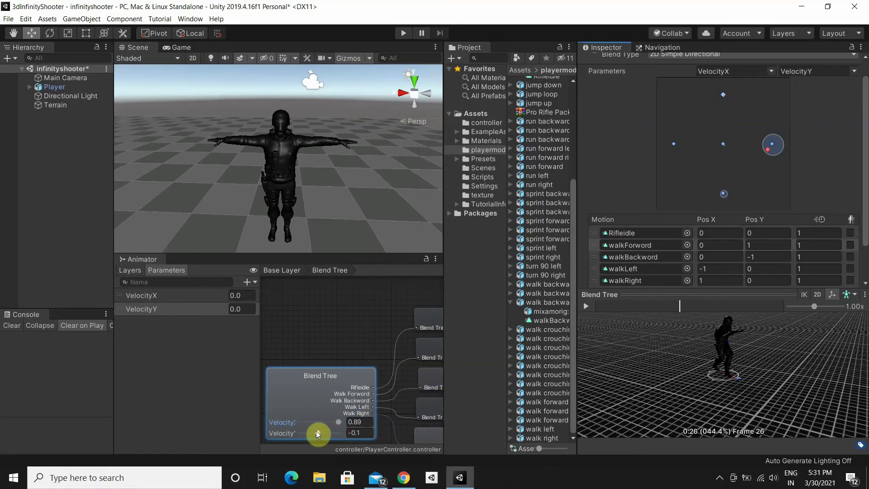
pyautogui.moveTo(316, 431); pyautogui.dragTo(319, 431)
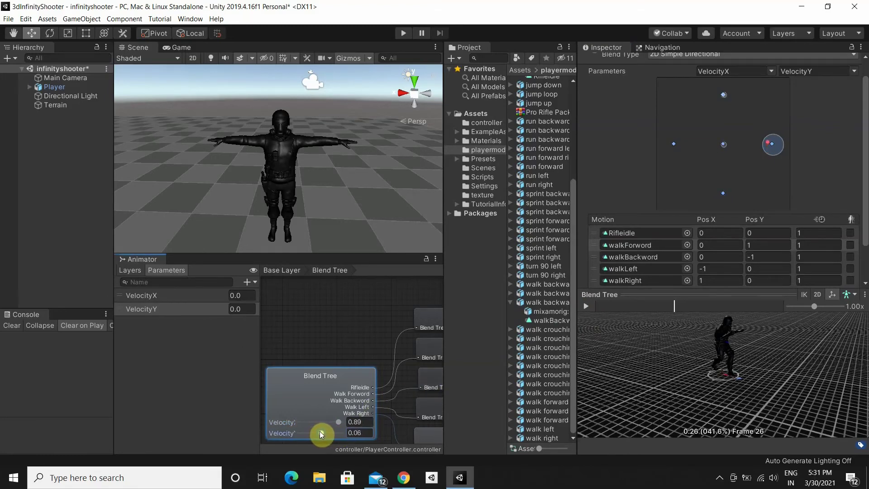
pyautogui.moveTo(338, 422)
pyautogui.mouseDown()
pyautogui.moveTo(321, 421)
pyautogui.moveTo(348, 424)
pyautogui.mouseUp()
pyautogui.click(587, 306)
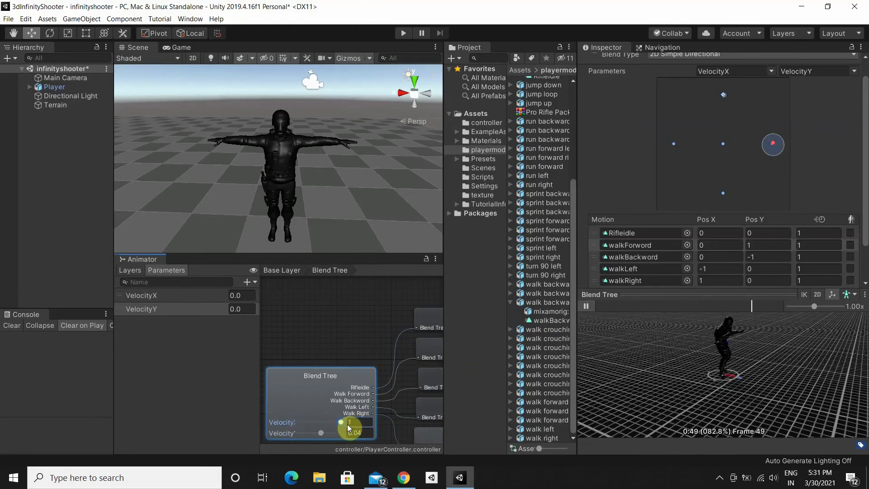
# Select the Terrain and switch its Paint Terrain tool to Paint Texture mode
pyautogui.scroll(-3, 400, 166)
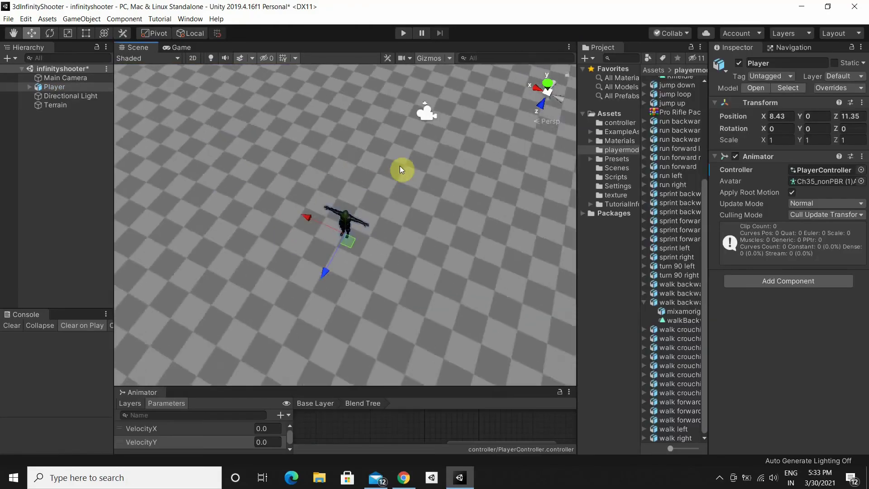
pyautogui.keyDown('alt'); pyautogui.moveTo(400, 166); pyautogui.dragTo(505, 244); pyautogui.keyUp('alt')
pyautogui.click(56, 105)
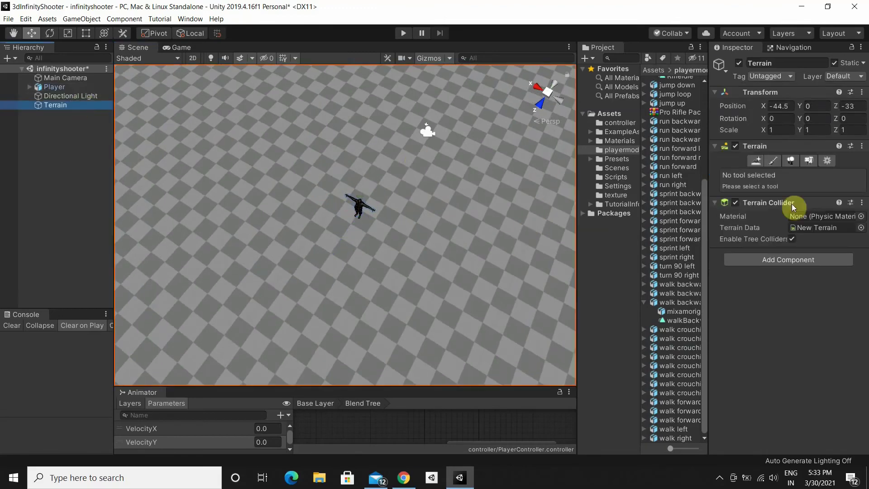
pyautogui.click(774, 161)
pyautogui.click(778, 175)
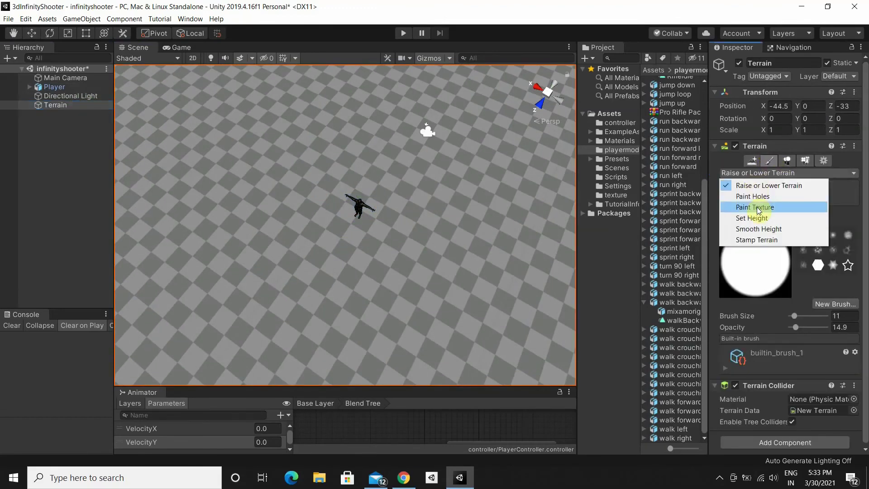
pyautogui.click(761, 204)
pyautogui.scroll(-3, 810, 338)
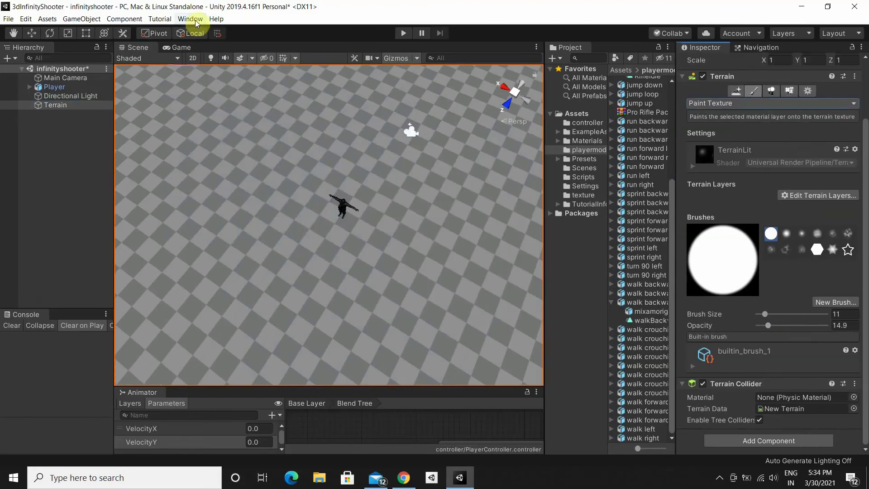
pyautogui.click(190, 19)
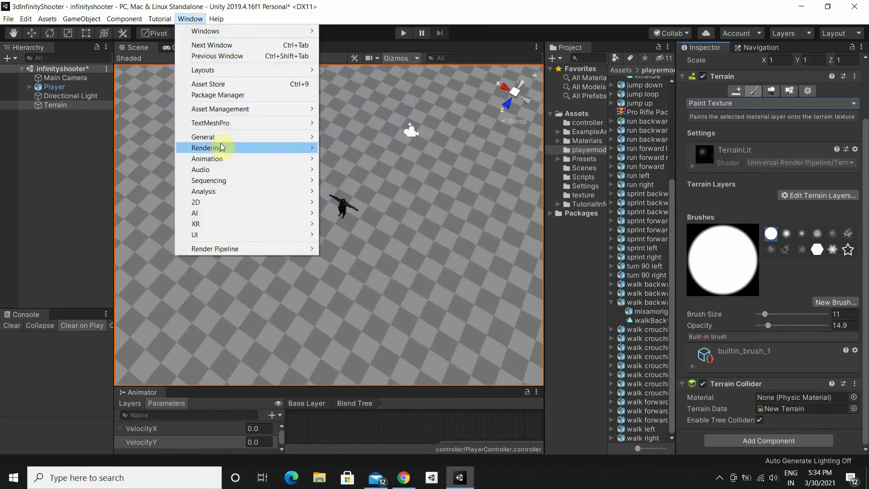
# Search the Asset Store for 'terrain textures' and scroll through the results
pyautogui.click(201, 84)
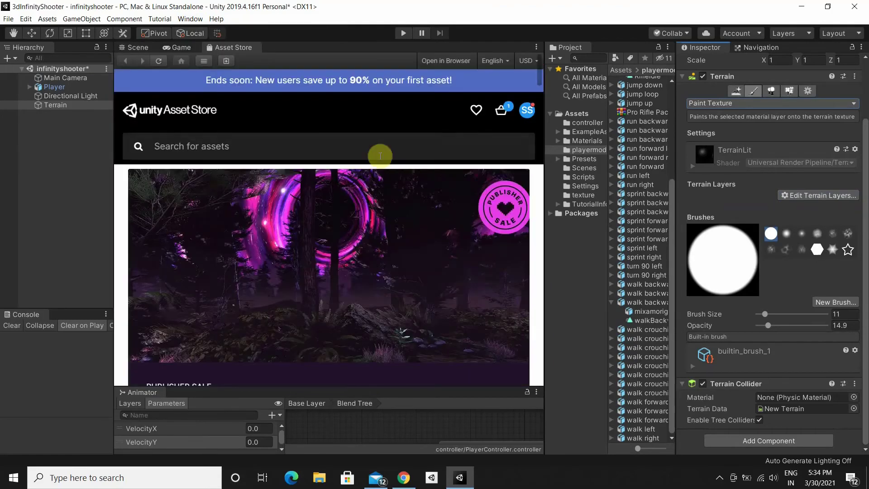
pyautogui.click(379, 154)
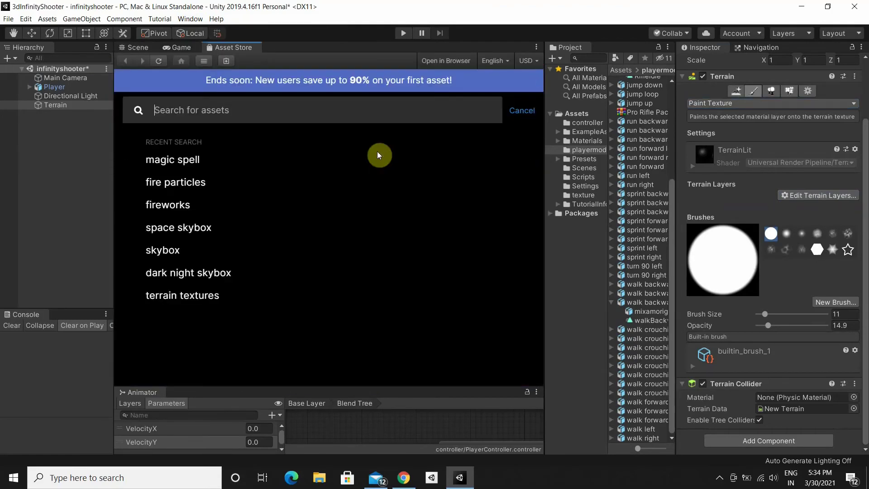
pyautogui.write('terrain')
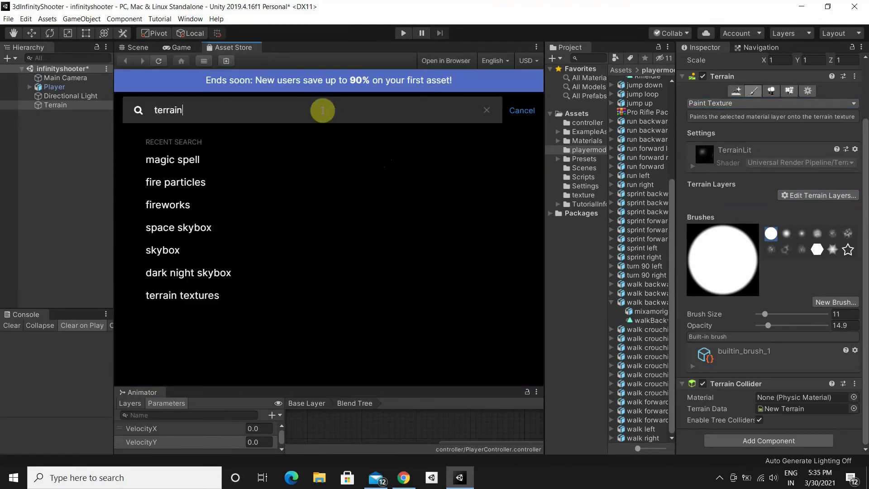
pyautogui.click(213, 215)
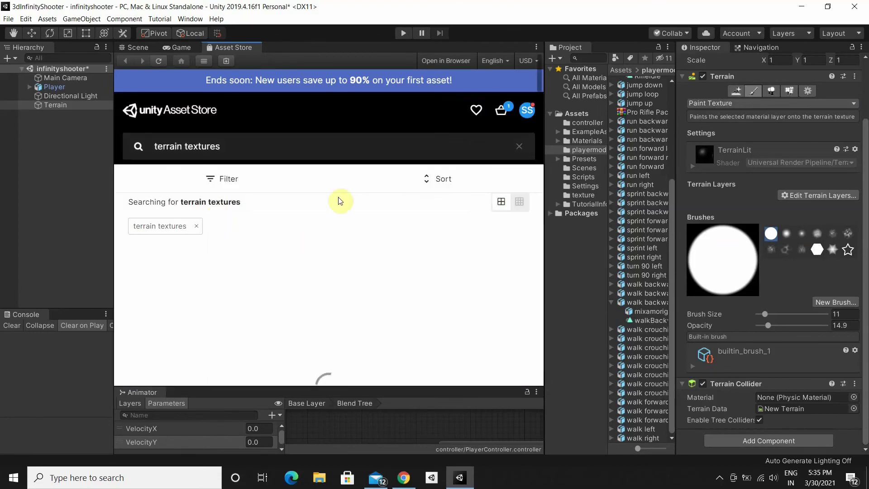
pyautogui.scroll(-4, 395, 250)
pyautogui.scroll(-3, 395, 249)
pyautogui.scroll(-5, 360, 252)
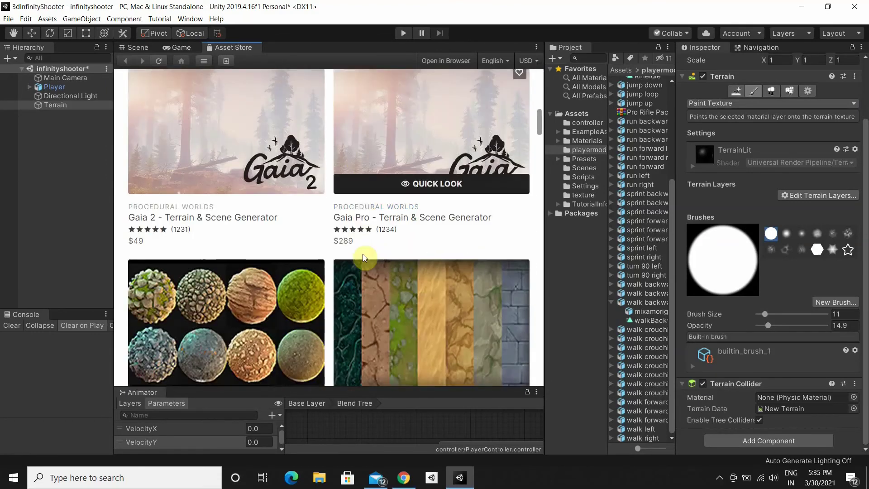
pyautogui.scroll(-5, 362, 254)
pyautogui.scroll(-2, 378, 269)
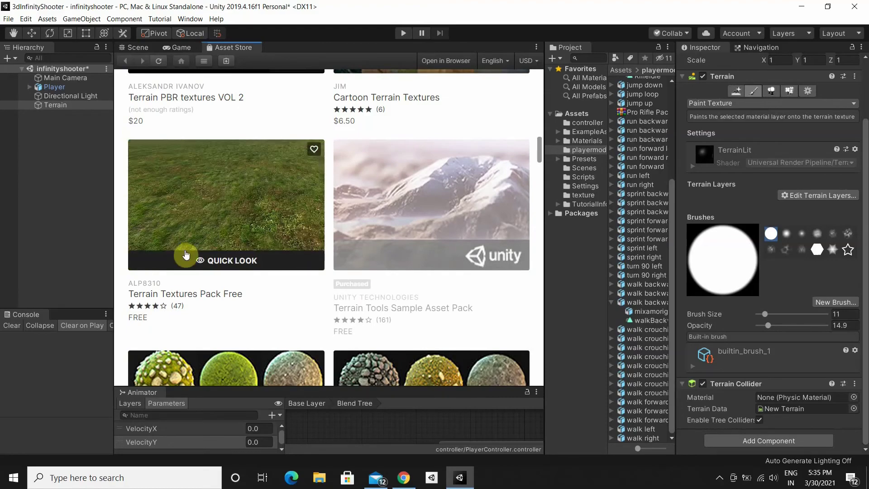
# Download the free Terrain Textures Pack and import it into the project
pyautogui.click(210, 239)
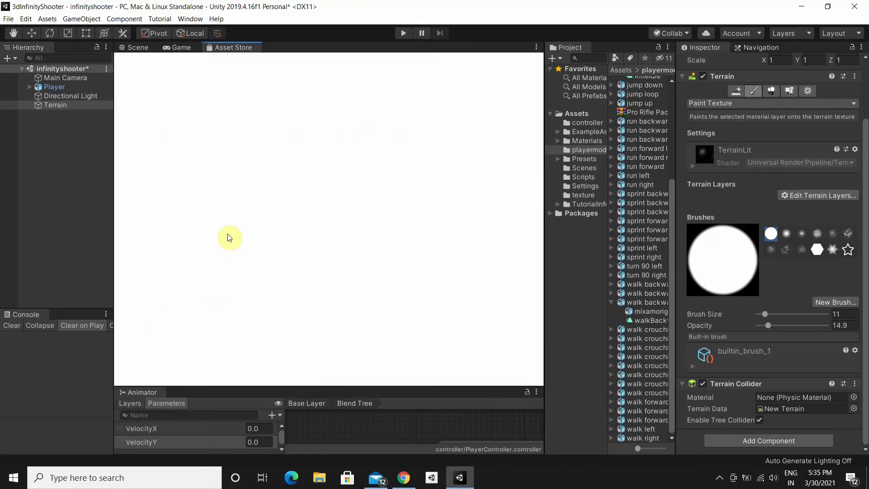
pyautogui.scroll(-4, 317, 213)
pyautogui.scroll(-3, 316, 213)
pyautogui.click(152, 310)
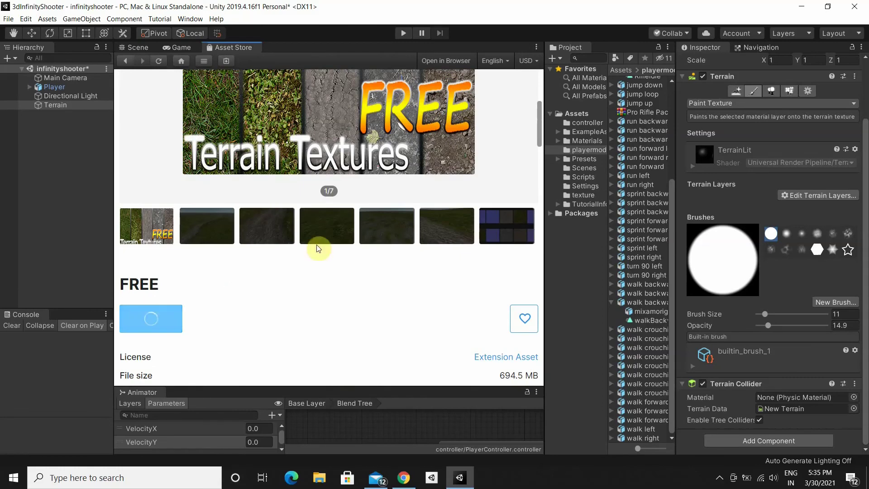
pyautogui.scroll(2, 349, 212)
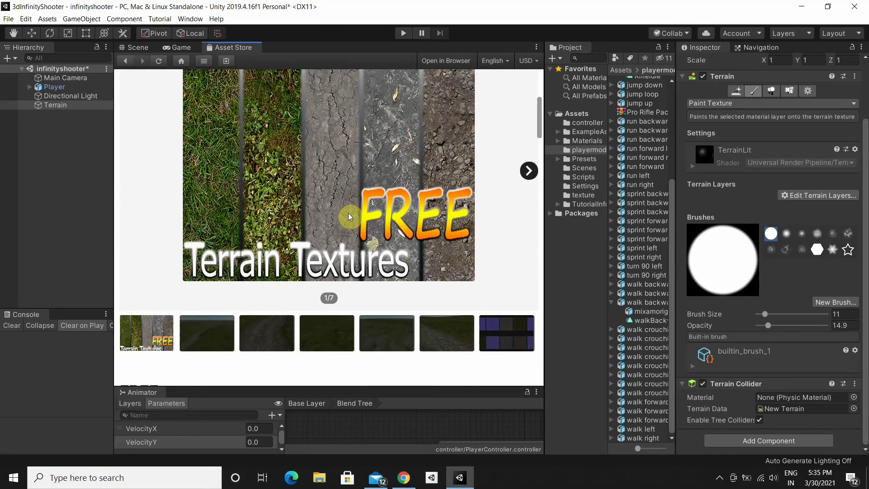
pyautogui.scroll(-3, 369, 281)
pyautogui.scroll(-3, 300, 164)
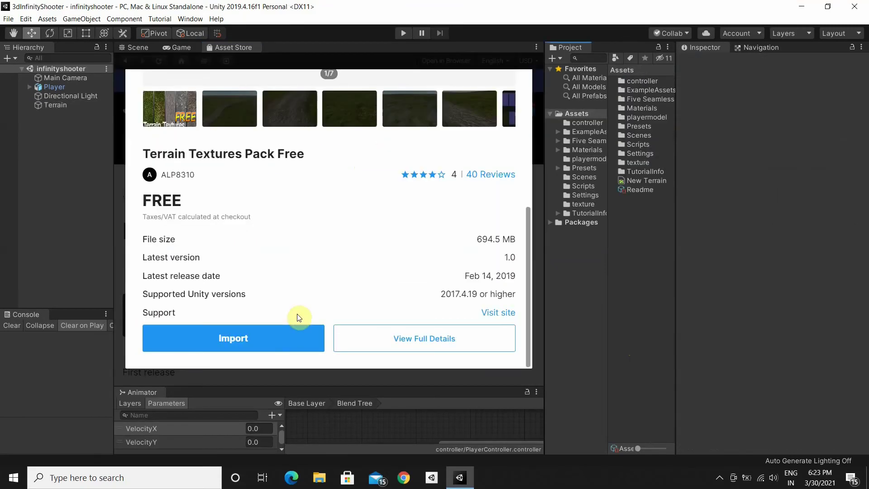
pyautogui.click(256, 337)
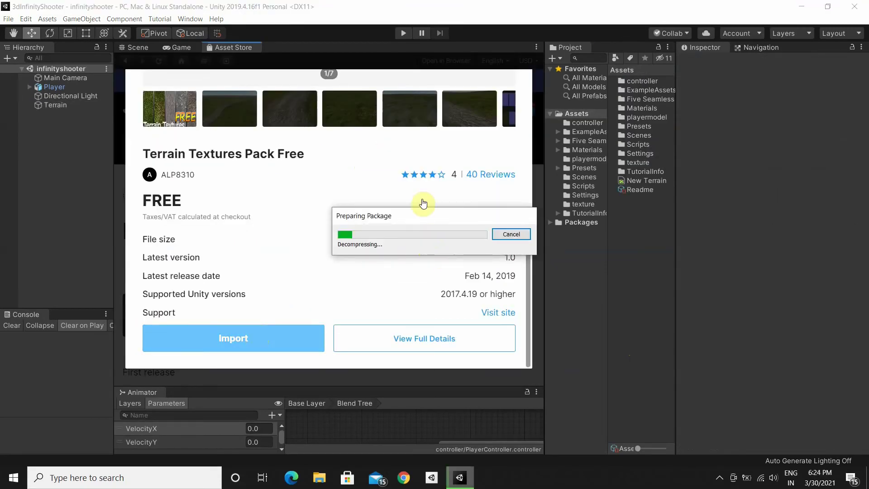
# Close the enlarged pack image and browse the seamless ground textures pack's preview images
pyautogui.scroll(5, 423, 203)
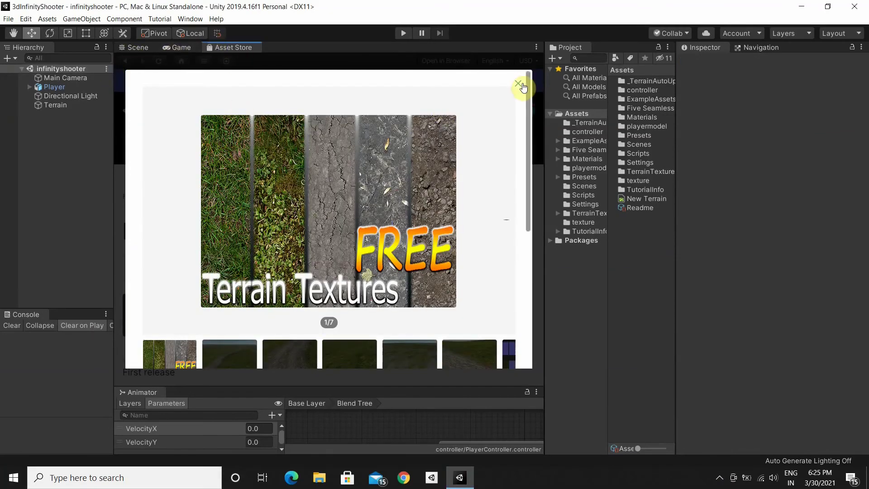
pyautogui.click(523, 87)
pyautogui.scroll(-5, 223, 266)
pyautogui.scroll(-8, 233, 305)
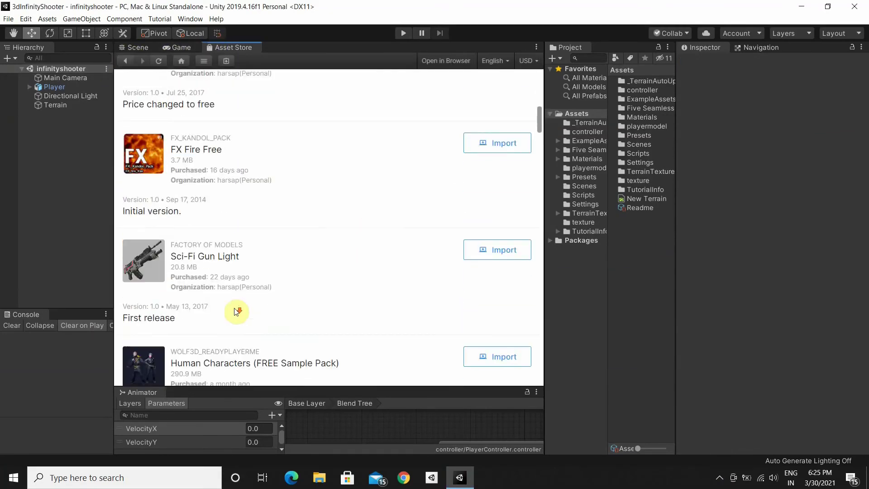
pyautogui.scroll(-5, 235, 310)
pyautogui.scroll(-2, 226, 290)
pyautogui.click(213, 249)
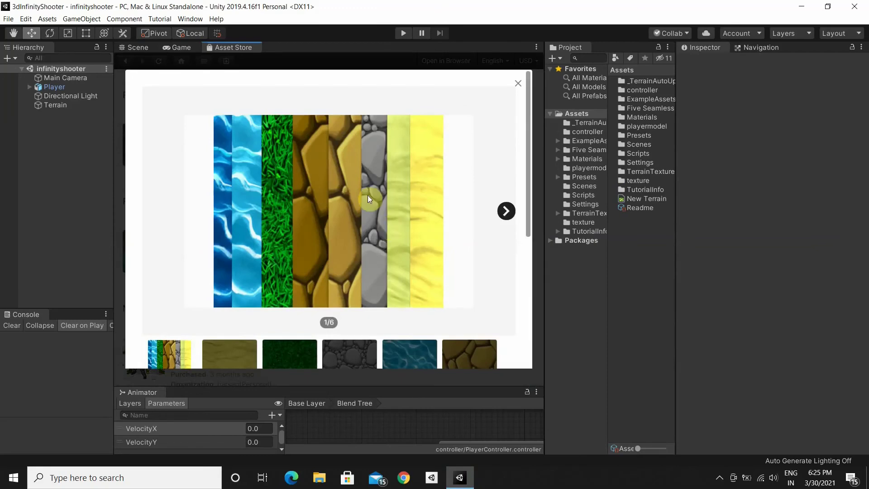
pyautogui.scroll(-5, 368, 199)
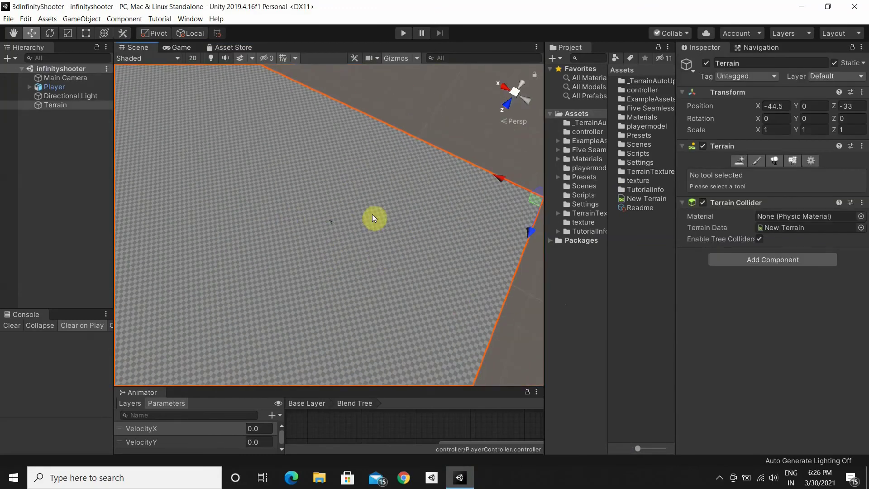
# Use Paint Texture mode with the splotchy builtin_brush_8 brush
pyautogui.click(756, 161)
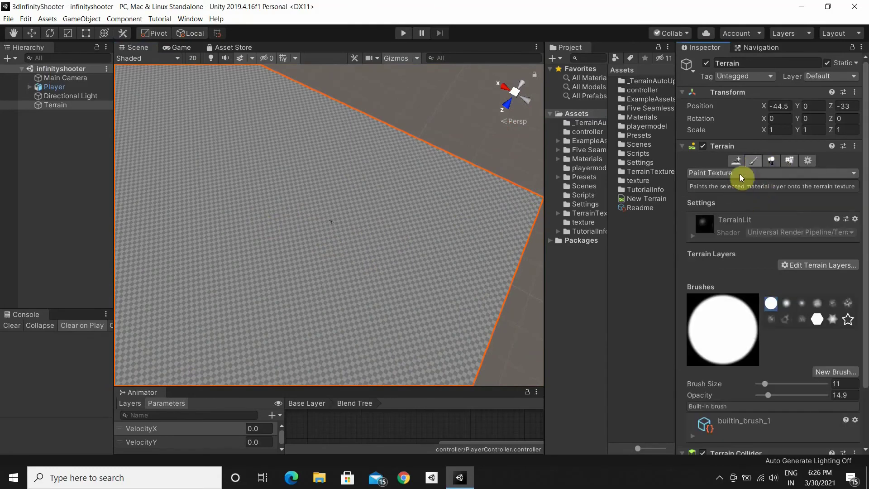
pyautogui.click(739, 174)
pyautogui.click(720, 206)
pyautogui.click(785, 320)
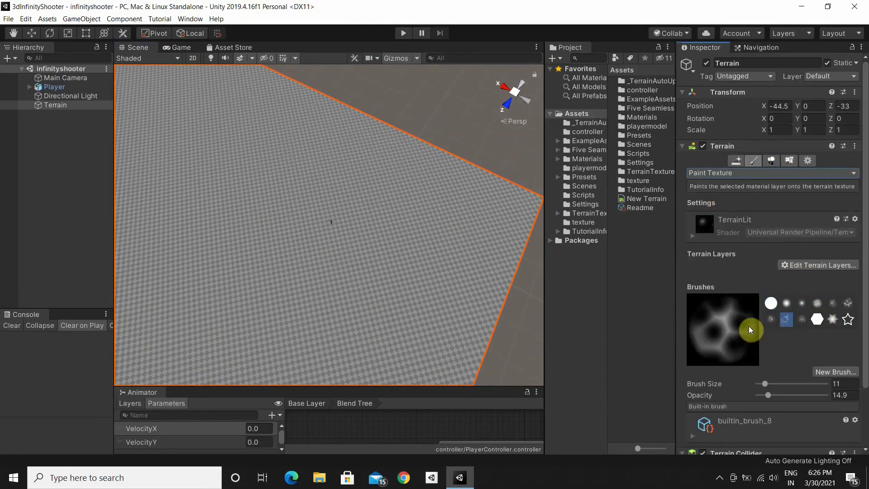
# Create a new terrain layer textured with GrassUV02
pyautogui.click(814, 264)
pyautogui.click(808, 268)
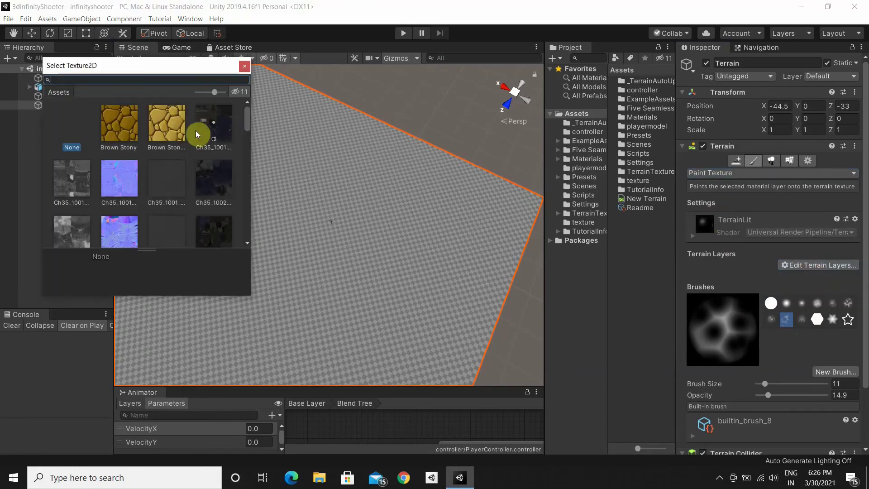
pyautogui.scroll(-5, 197, 154)
pyautogui.scroll(-5, 200, 178)
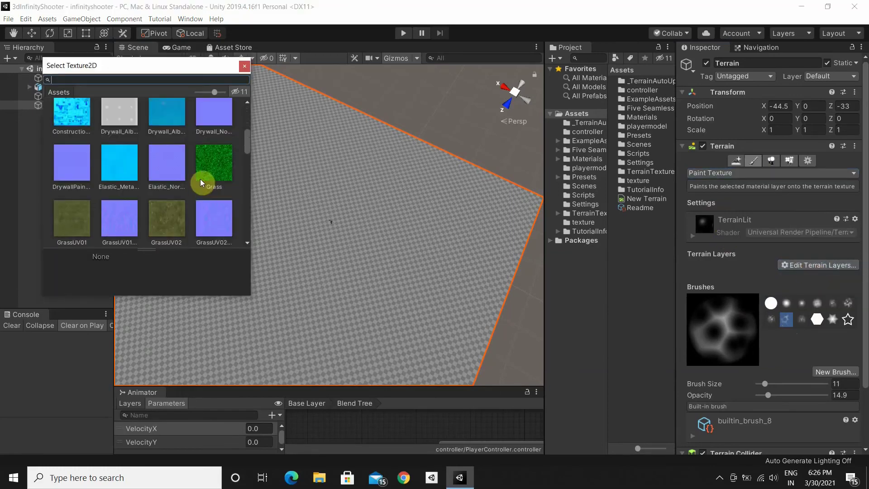
pyautogui.doubleClick(158, 219)
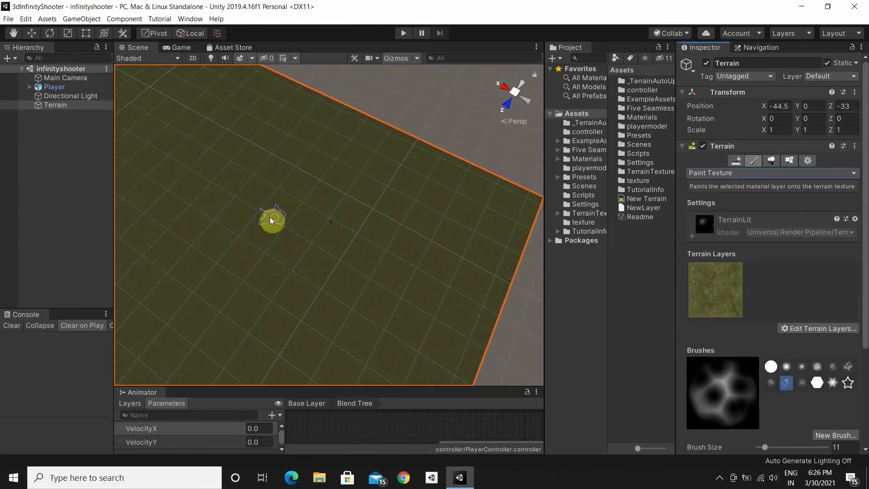
pyautogui.scroll(6, 308, 322)
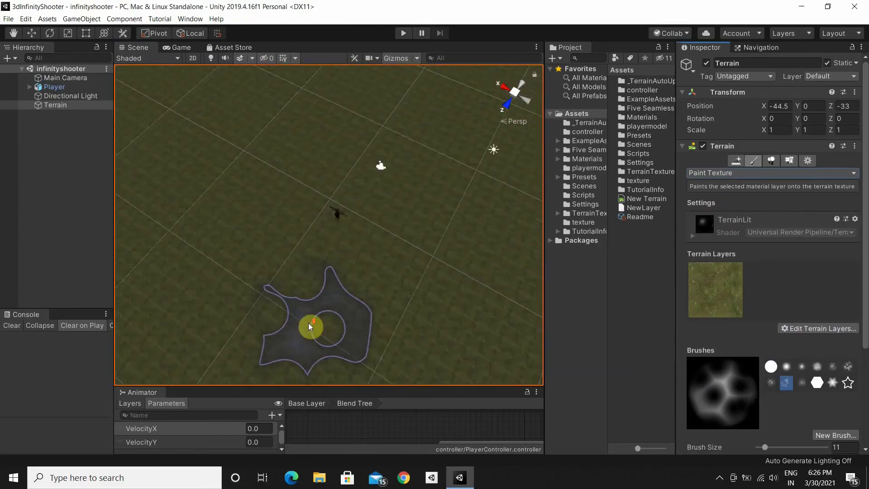
pyautogui.scroll(5, 308, 324)
pyautogui.scroll(3, 183, 115)
pyautogui.scroll(-5, 233, 244)
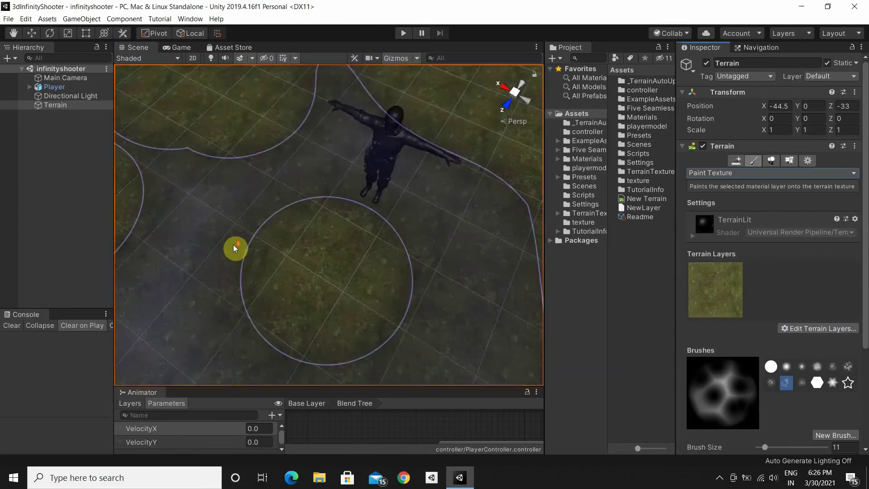
pyautogui.scroll(-3, 267, 251)
pyautogui.scroll(-3, 268, 252)
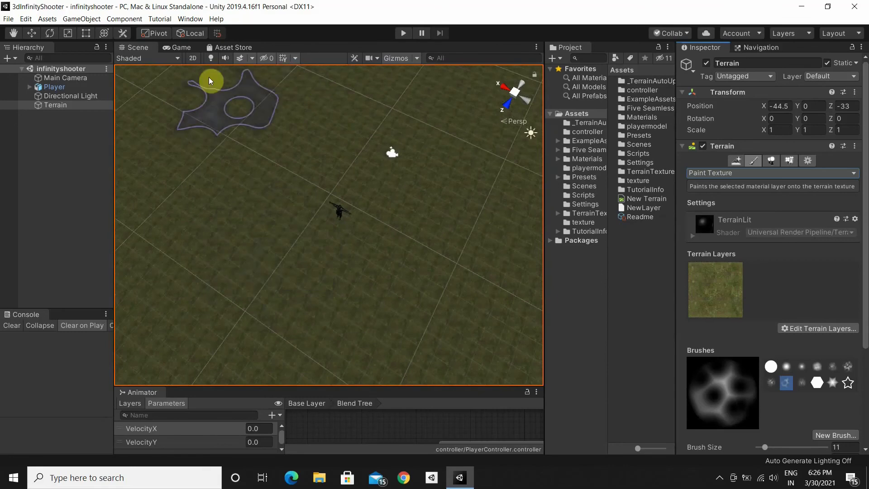
# Make the scene grid fully transparent by setting its opacity to 0
pyautogui.click(294, 59)
pyautogui.moveTo(319, 121); pyautogui.dragTo(303, 123)
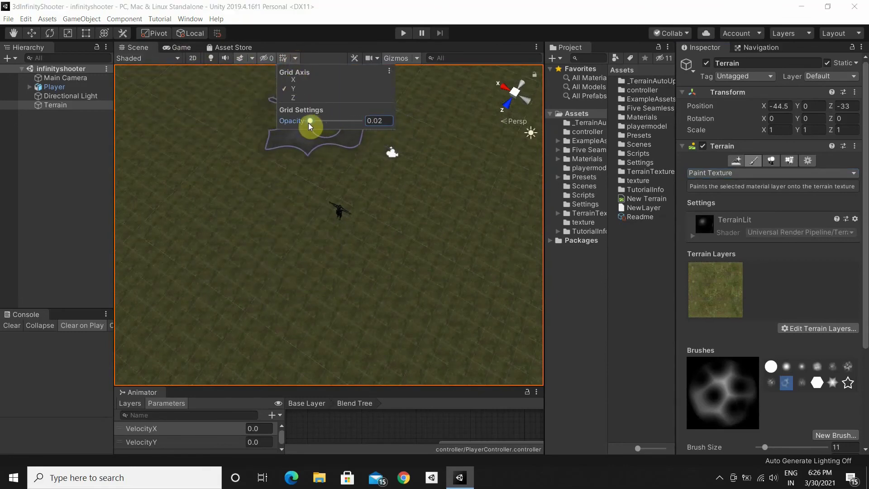
pyautogui.click(316, 146)
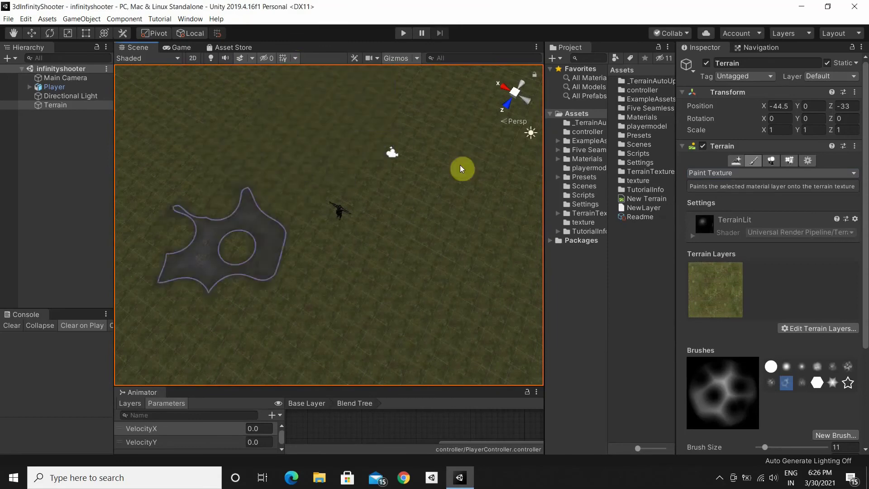
# Create a second terrain layer using the Brown Stony texture
pyautogui.click(817, 329)
pyautogui.click(797, 339)
pyautogui.click(162, 130)
pyautogui.click(115, 126)
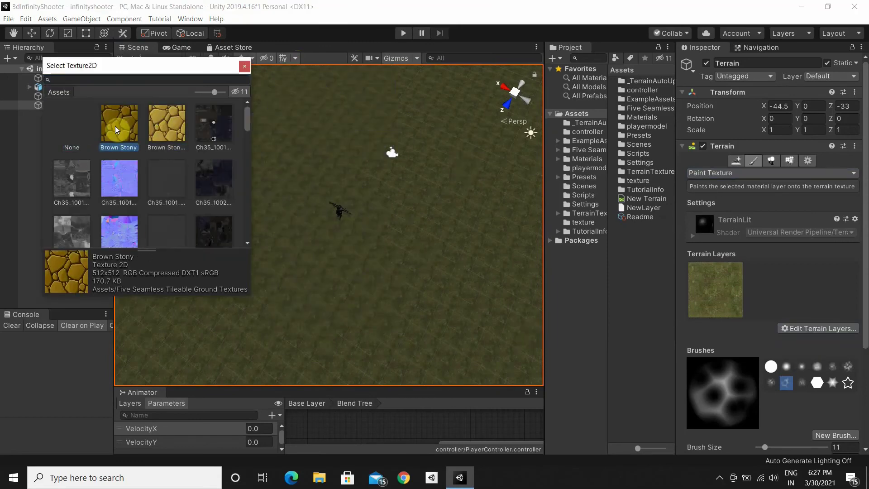
pyautogui.doubleClick(121, 122)
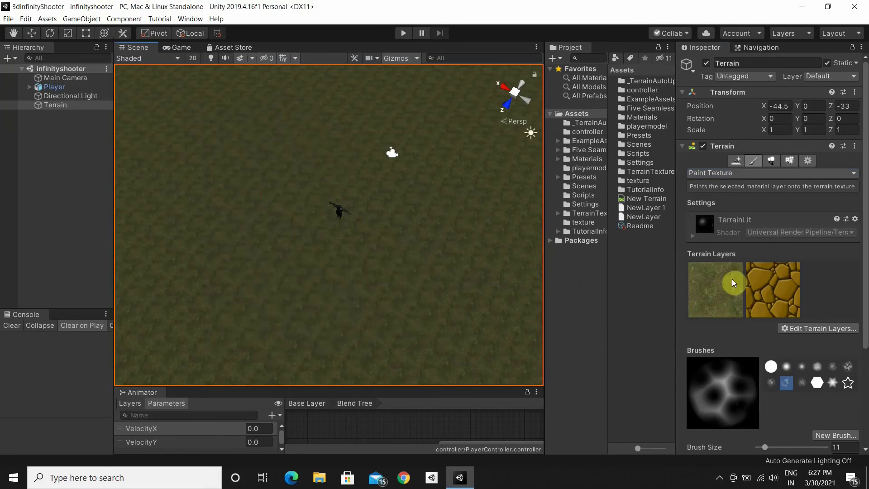
# Select the Brown Stony layer and paint brown stone patches across the grass
pyautogui.click(749, 292)
pyautogui.moveTo(195, 171); pyautogui.dragTo(417, 340)
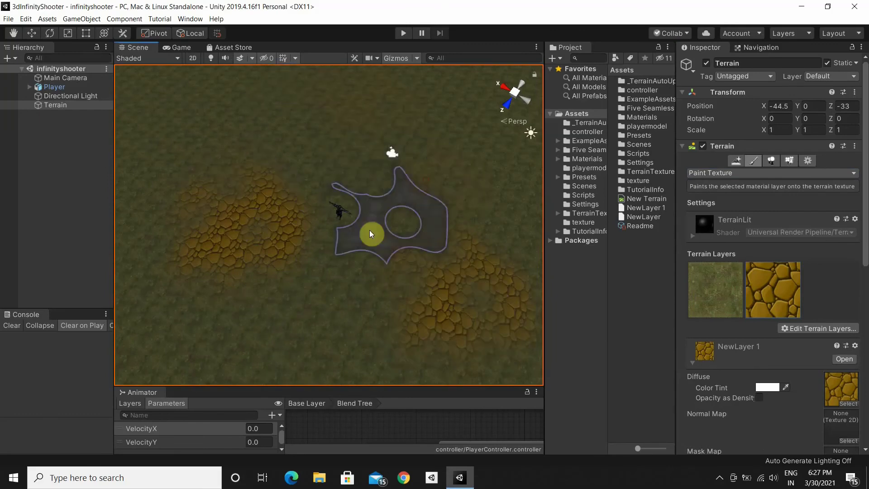
pyautogui.scroll(-2, 278, 251)
pyautogui.scroll(-2, 335, 367)
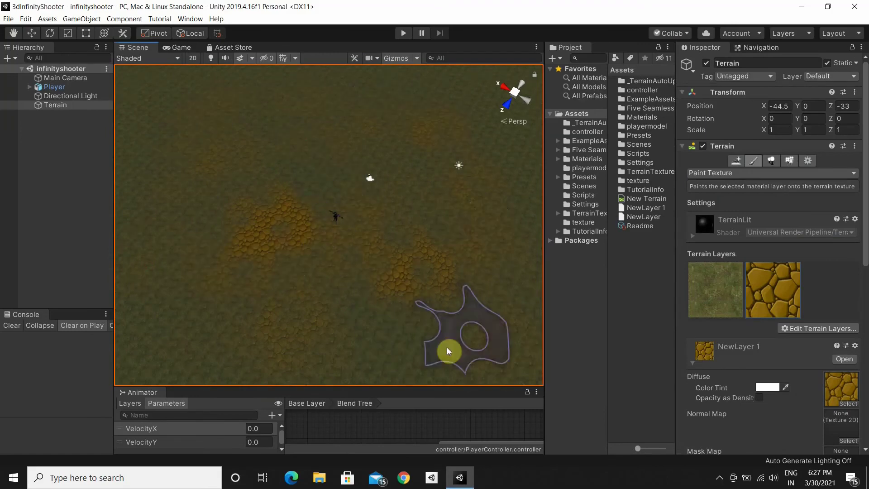
pyautogui.scroll(-1, 310, 261)
pyautogui.scroll(-2, 337, 161)
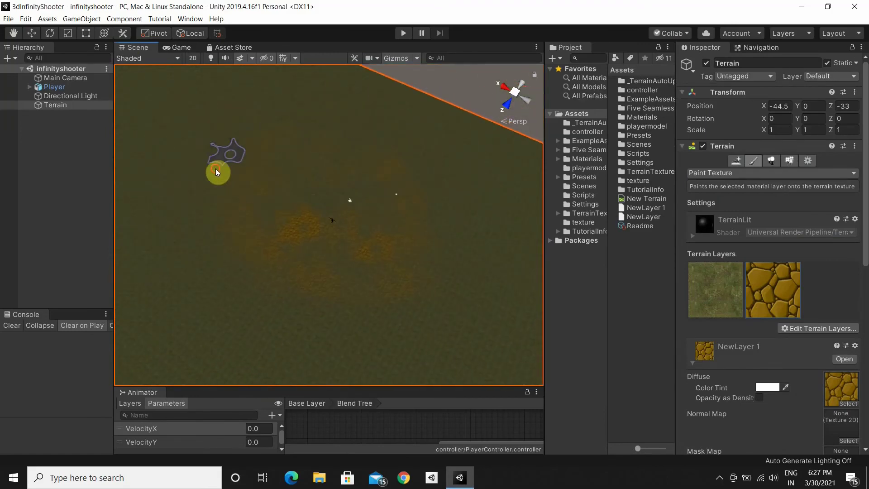
pyautogui.scroll(-1, 254, 135)
pyautogui.click(796, 328)
# Add Grey Stones as a third terrain layer, then deselect the terrain
pyautogui.click(801, 339)
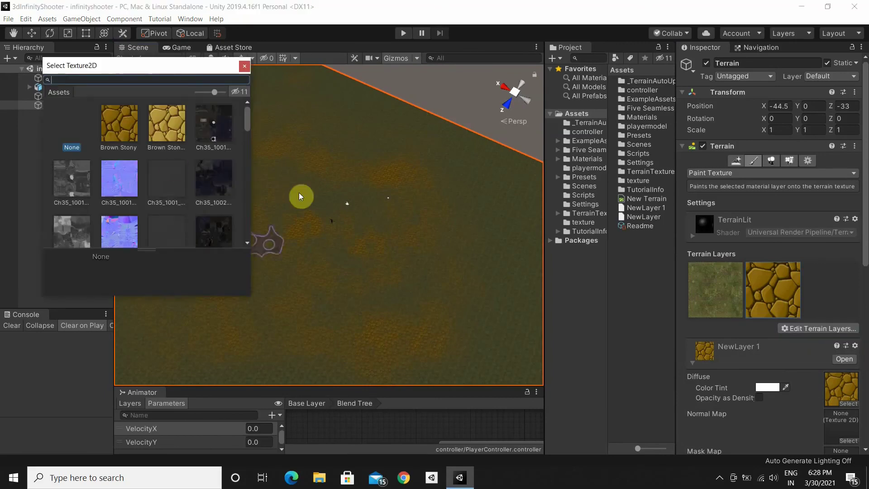
pyautogui.scroll(-3, 173, 161)
pyautogui.scroll(-3, 175, 164)
pyautogui.scroll(-2, 163, 177)
pyautogui.click(70, 209)
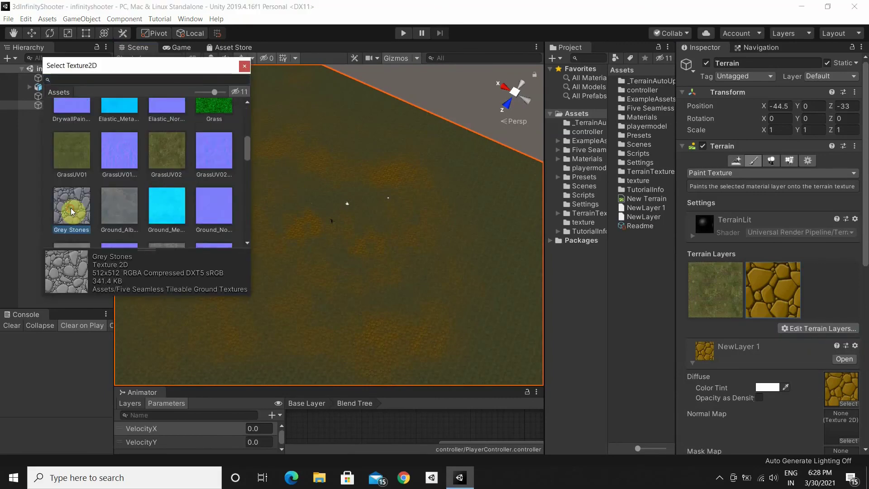
pyautogui.doubleClick(70, 207)
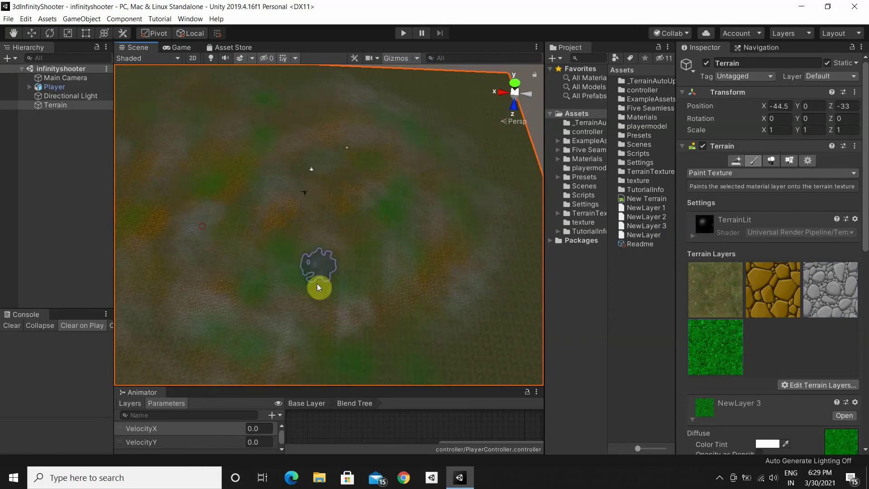
pyautogui.click(637, 345)
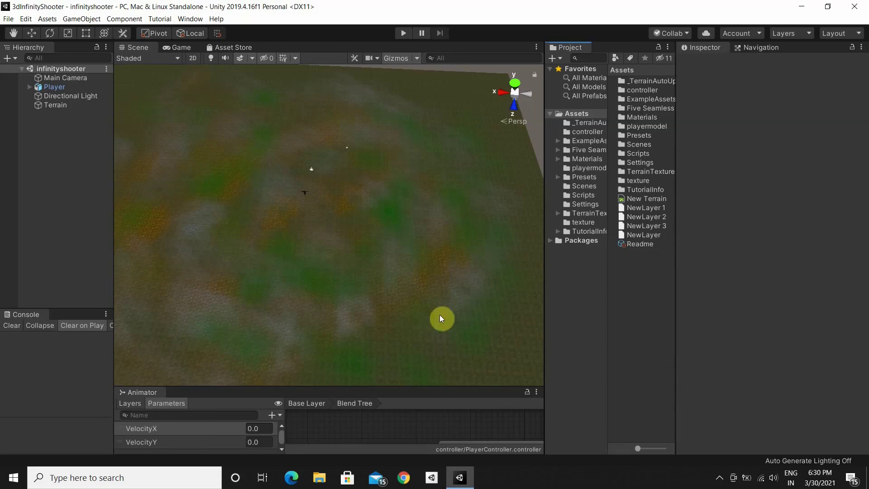
# Frame the Player in the Scene view and select it to inspect its components
pyautogui.doubleClick(67, 85)
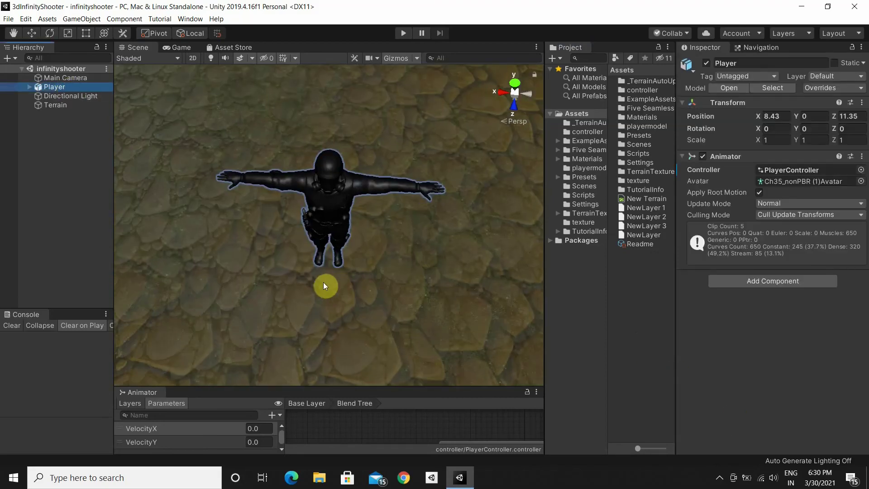
pyautogui.click(634, 309)
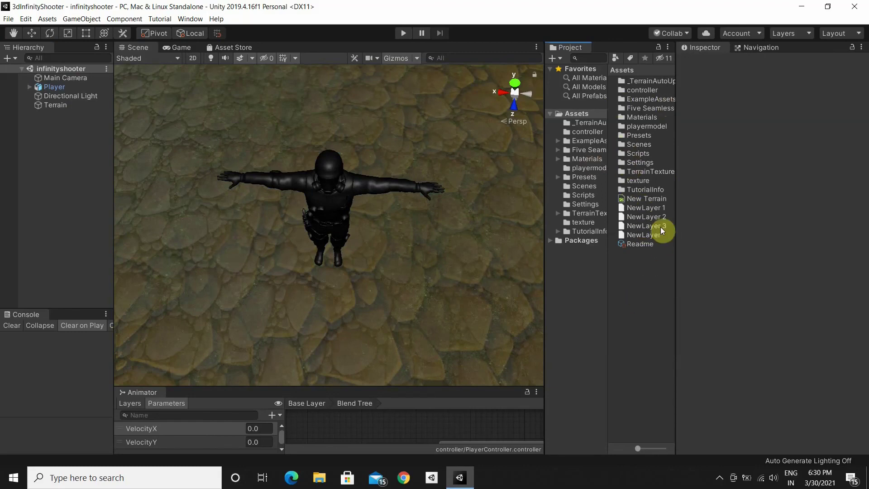
pyautogui.click(339, 180)
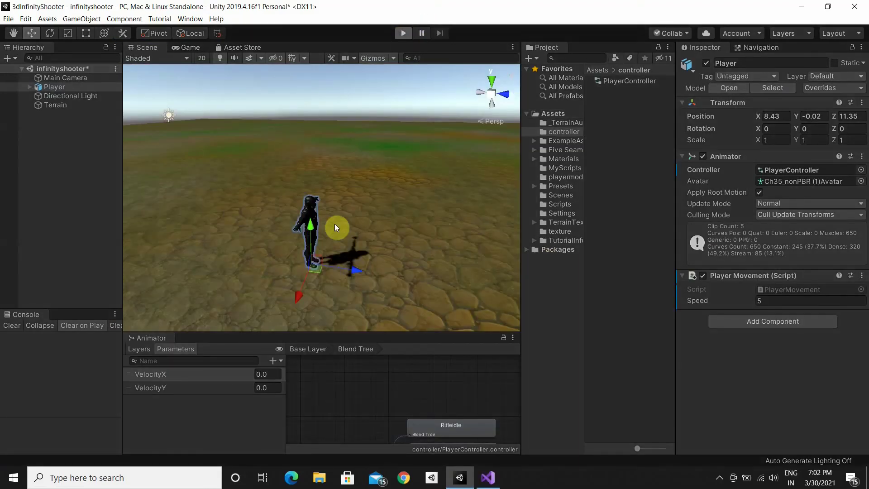
# Enter Play mode with Ctrl+P and walk the player forward with W
pyautogui.hotkey('ctrl', 'p')
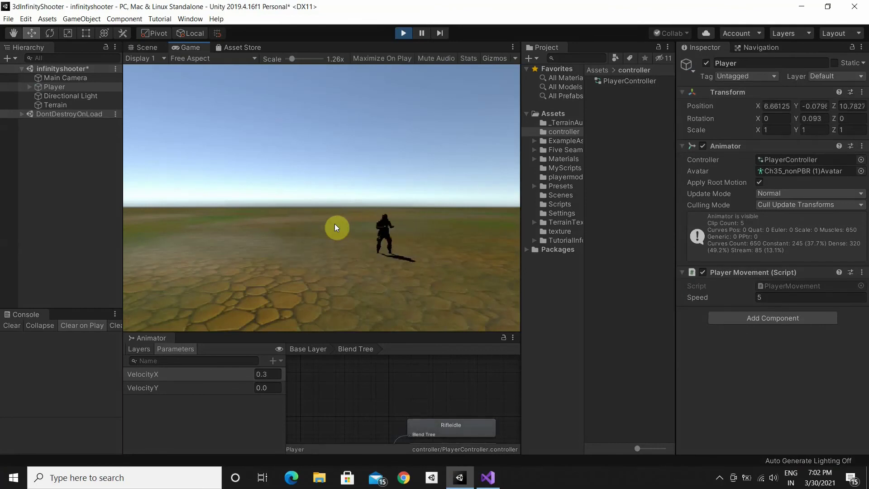
pyautogui.press('w')
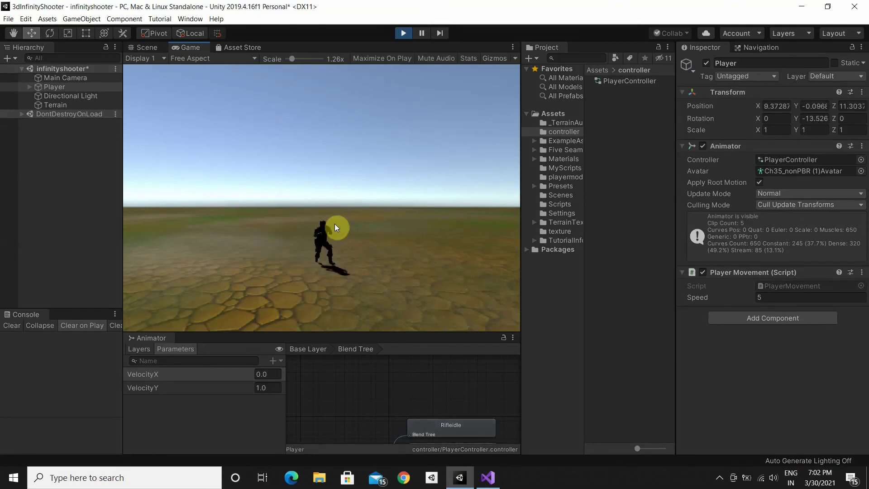
pyautogui.click(402, 34)
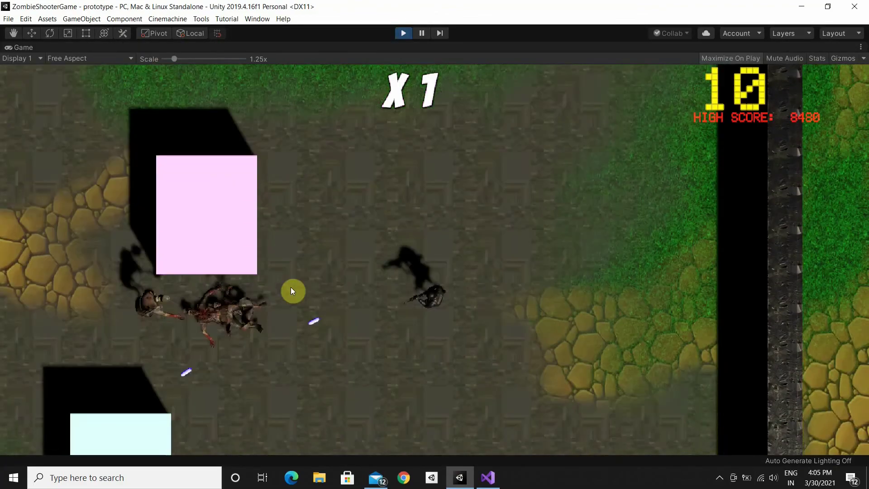
# Steer the player down and left across the level onto the grass at the map's bottom edge
pyautogui.press('s')
pyautogui.press('a')
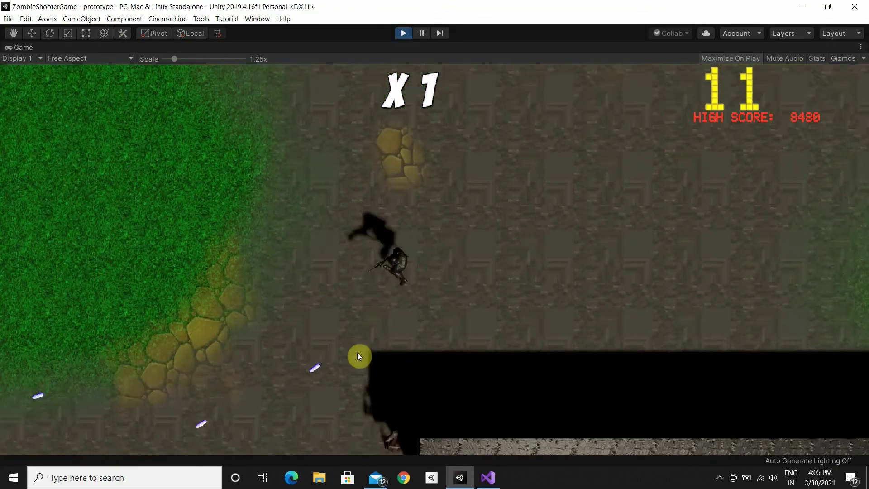
pyautogui.press('a')
pyautogui.press('s')
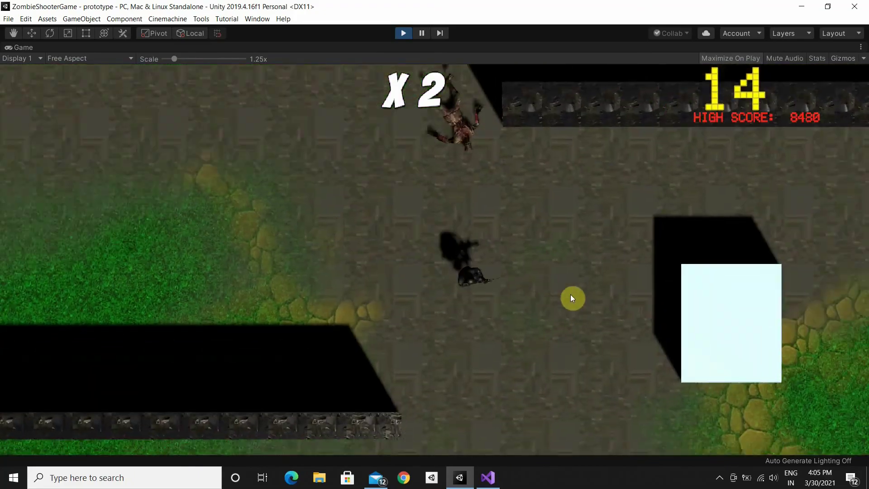
pyautogui.press('d')
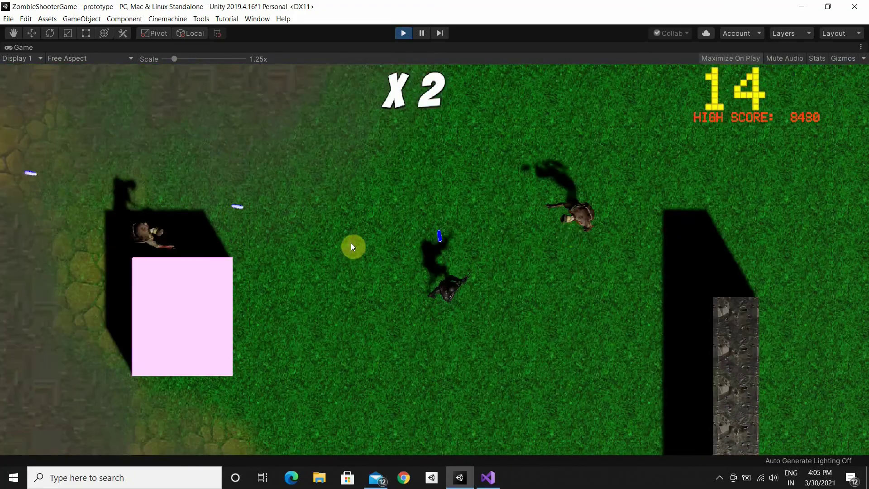
pyautogui.press('s')
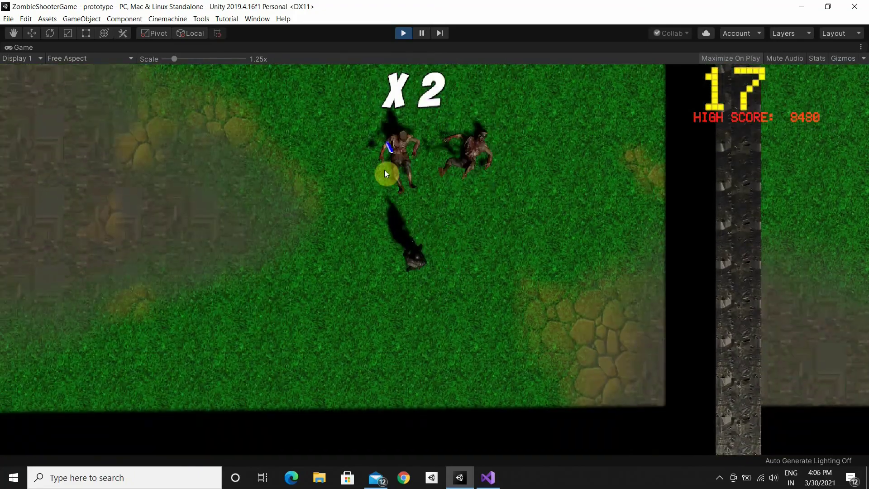
# Walk the player left along the stone path, then back down to the bottom edge
pyautogui.press('a')
pyautogui.press('w')
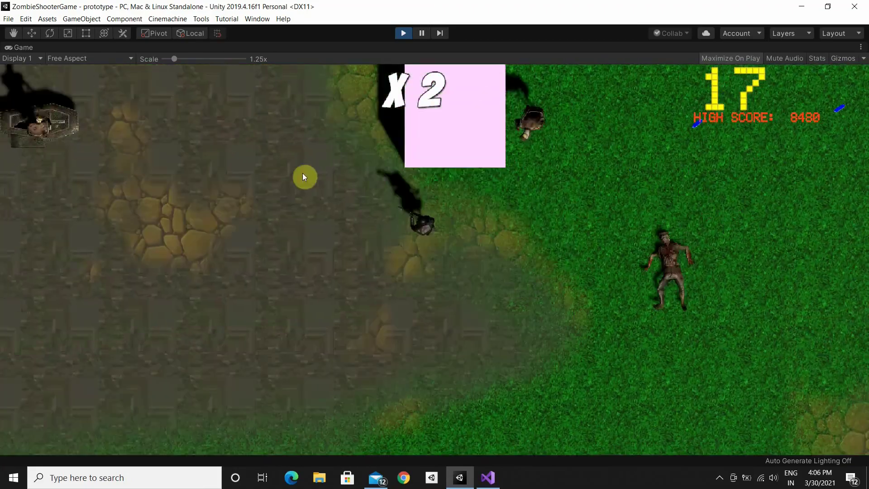
pyautogui.press('a')
pyautogui.press('s')
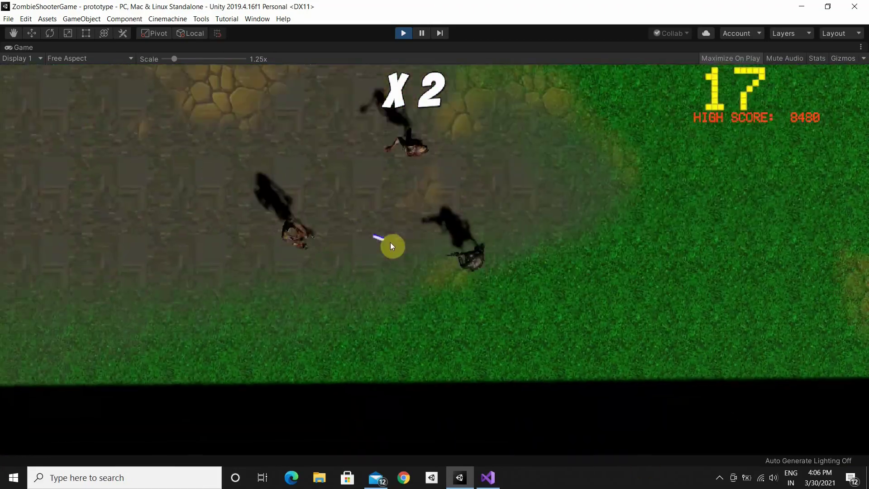